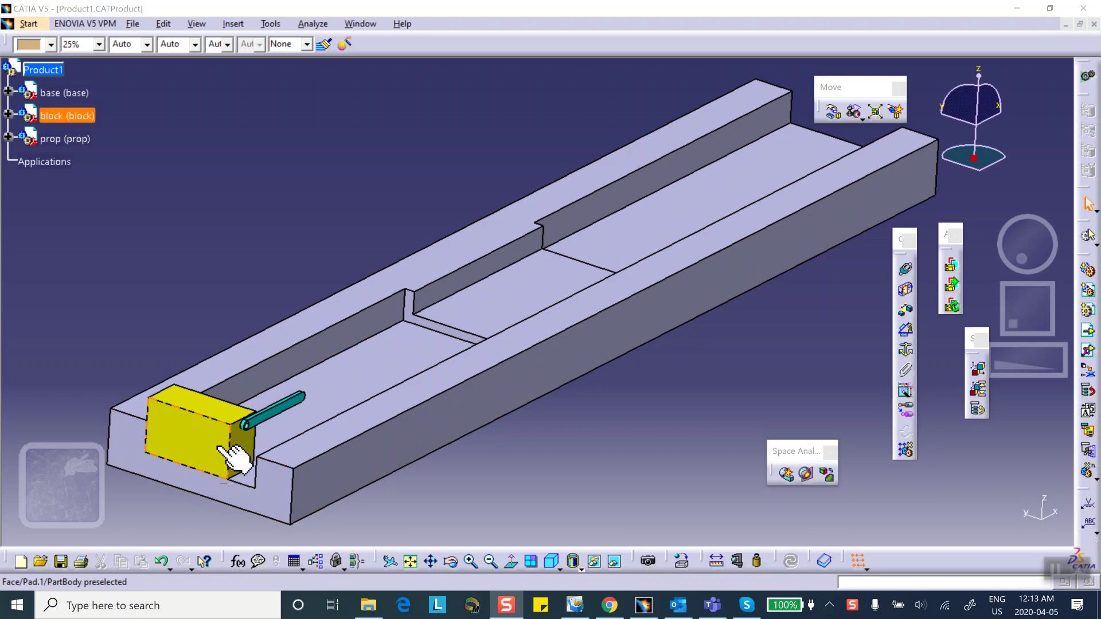
Move the yellow block out of the base channel along the X and Y axes using the Manipulate command
middle_drag(425, 309, 372, 304)
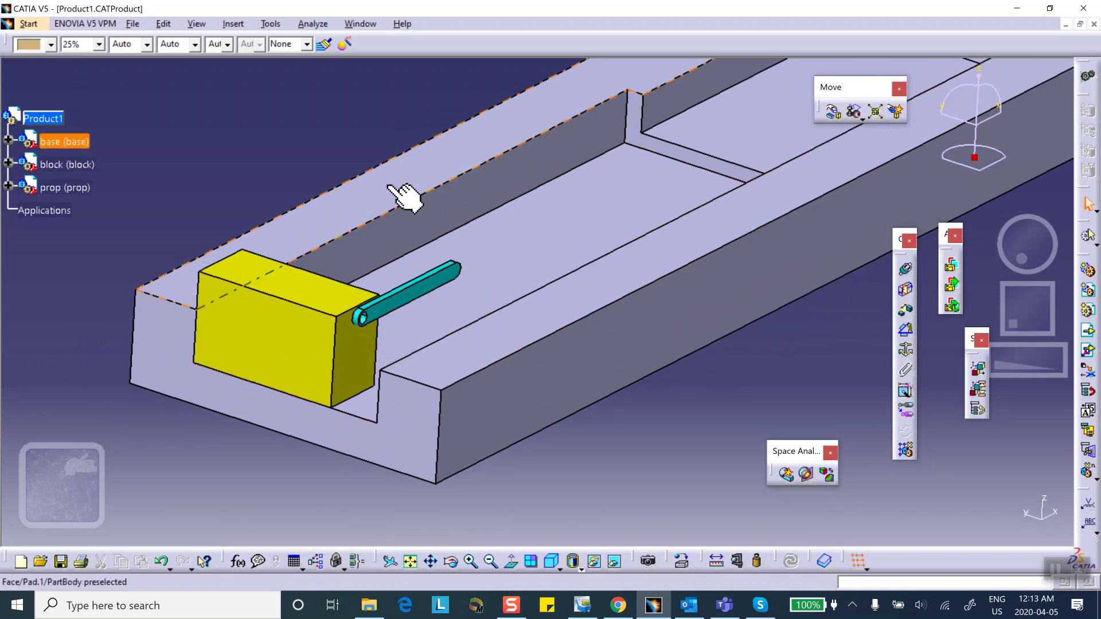
middle_drag(596, 189, 476, 336)
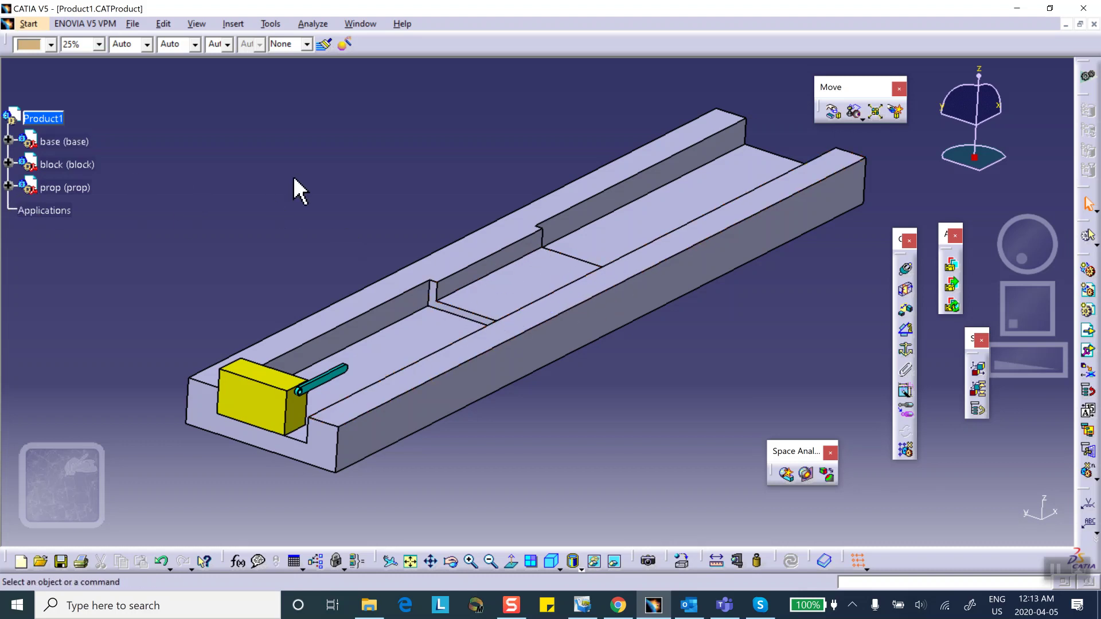
click(833, 114)
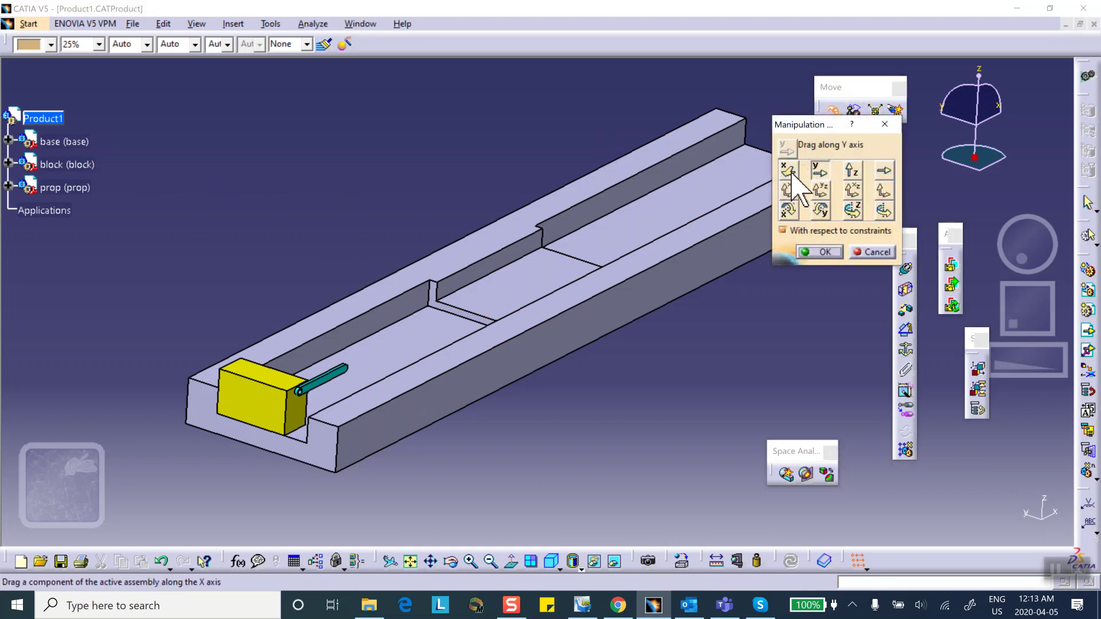
click(789, 172)
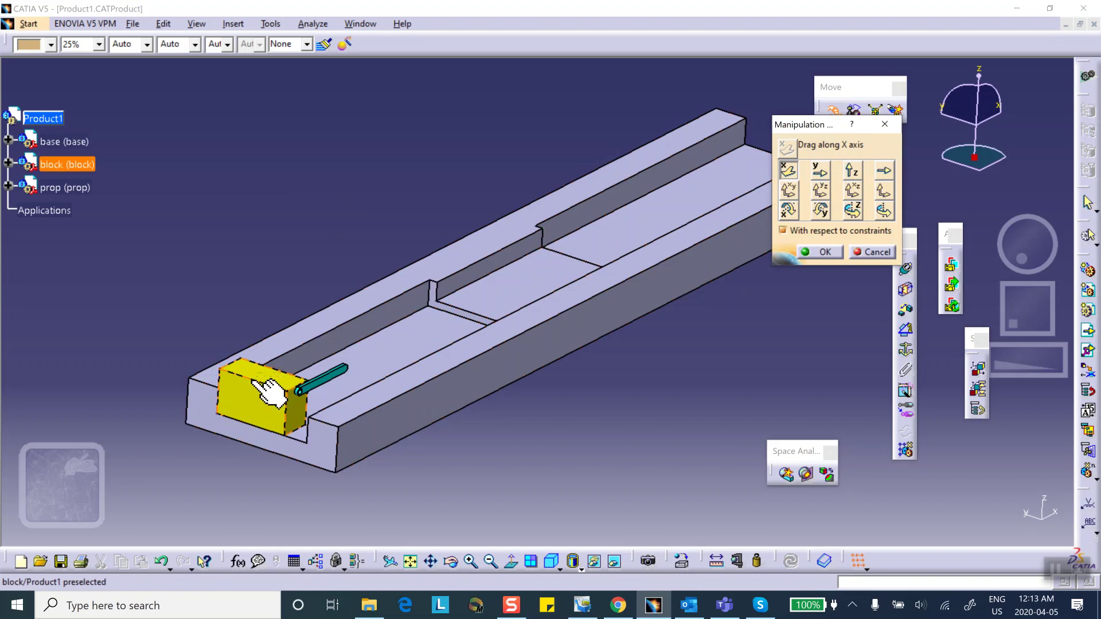
drag(267, 398, 322, 275)
click(820, 170)
drag(427, 315, 251, 235)
Move the prop across to the opposite side of the base along Y and raise it along Z above the base
drag(314, 388, 605, 365)
click(852, 170)
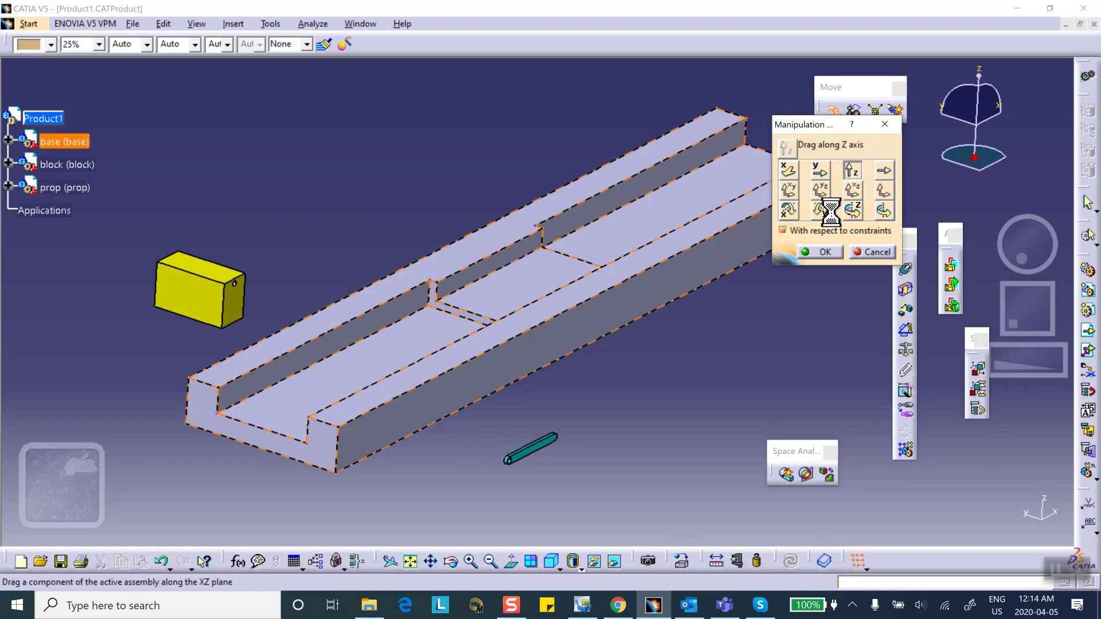
drag(539, 447, 559, 114)
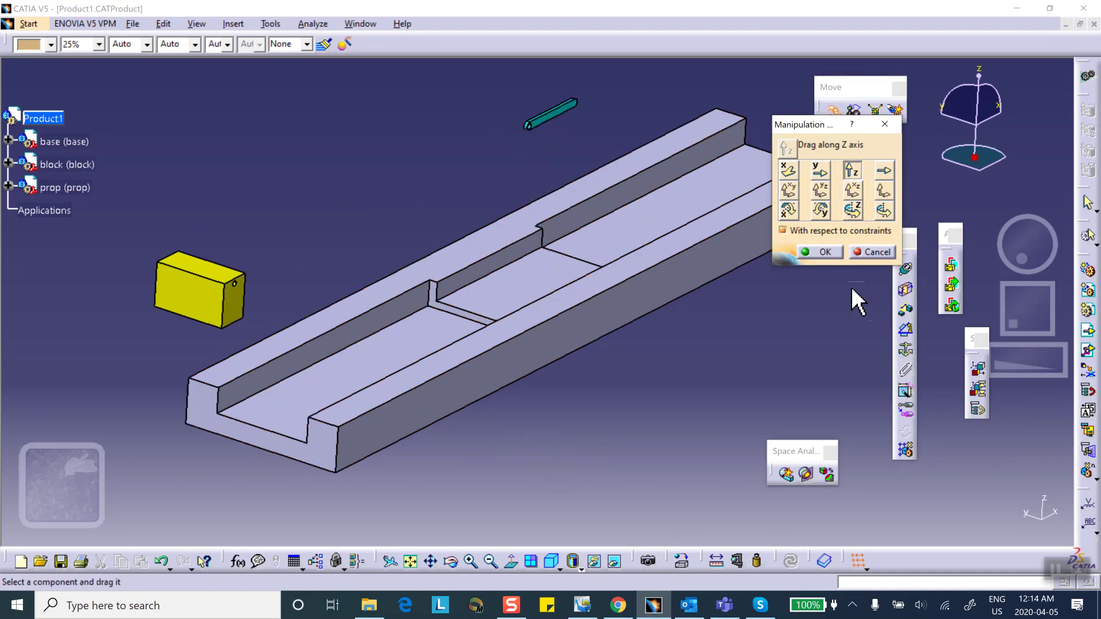
click(823, 251)
Fix the base component in place with a Fix constraint
middle_drag(363, 319, 448, 306)
middle_drag(341, 236, 372, 240)
middle_drag(795, 266, 791, 312)
middle_drag(504, 263, 497, 216)
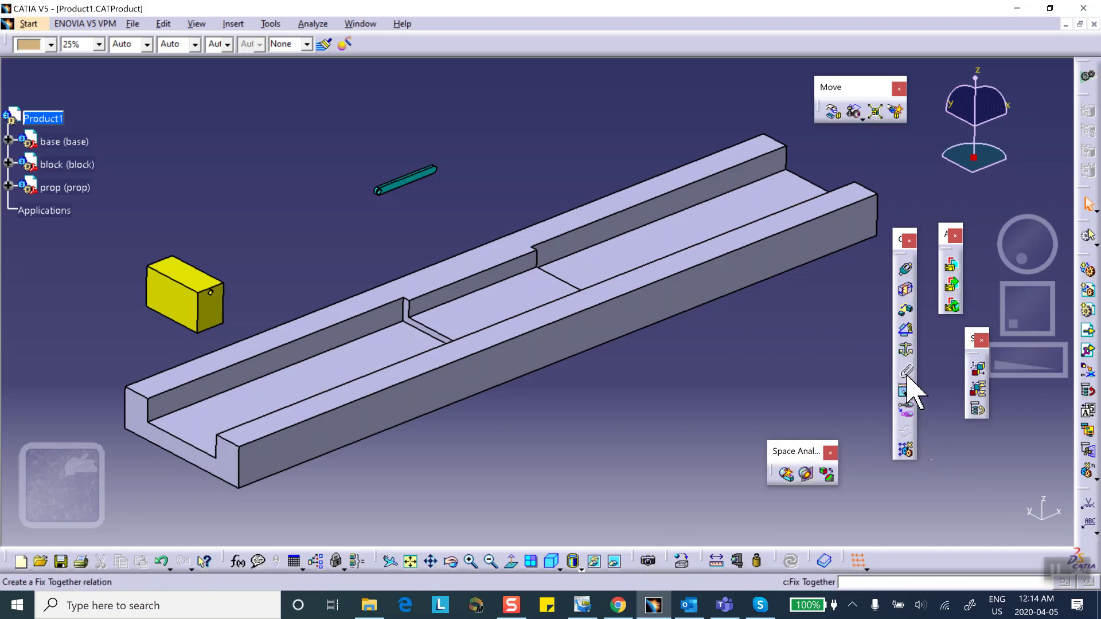
click(905, 351)
click(423, 405)
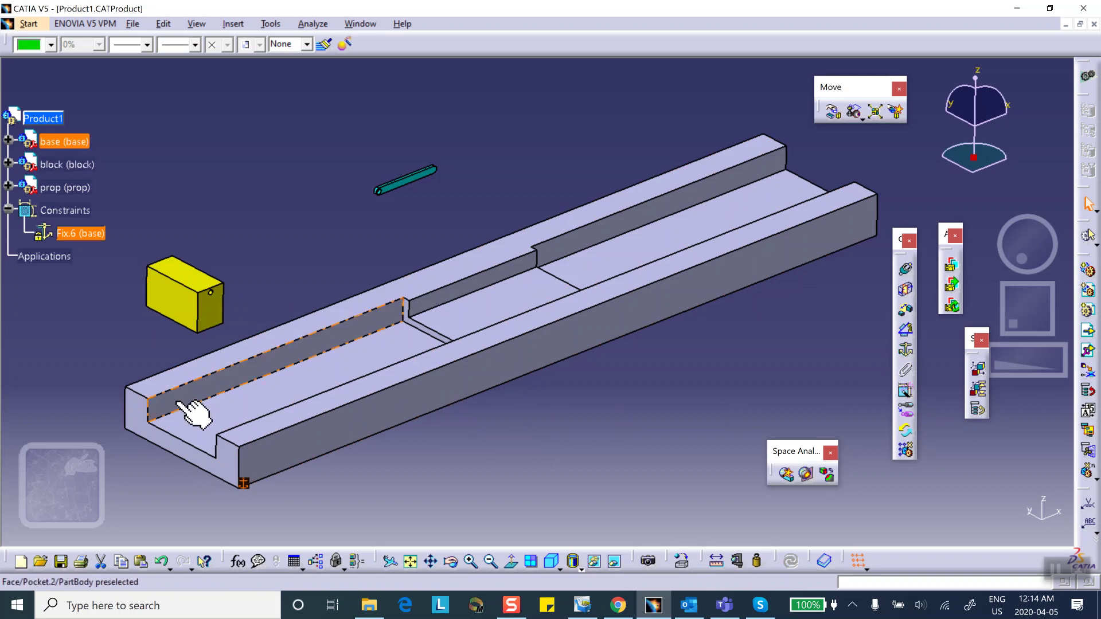
Constrain the base pocket's inner side wall coincident with the block's matching end face, orientation Opposite, and update the assembly
click(906, 269)
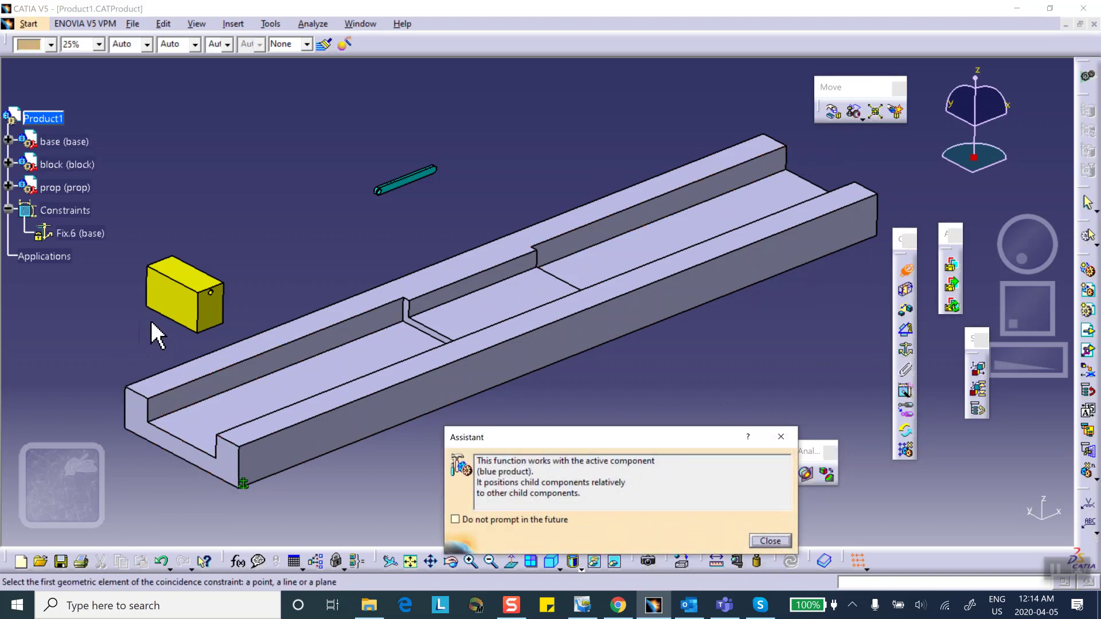
click(183, 405)
middle_drag(146, 369, 487, 327)
click(427, 300)
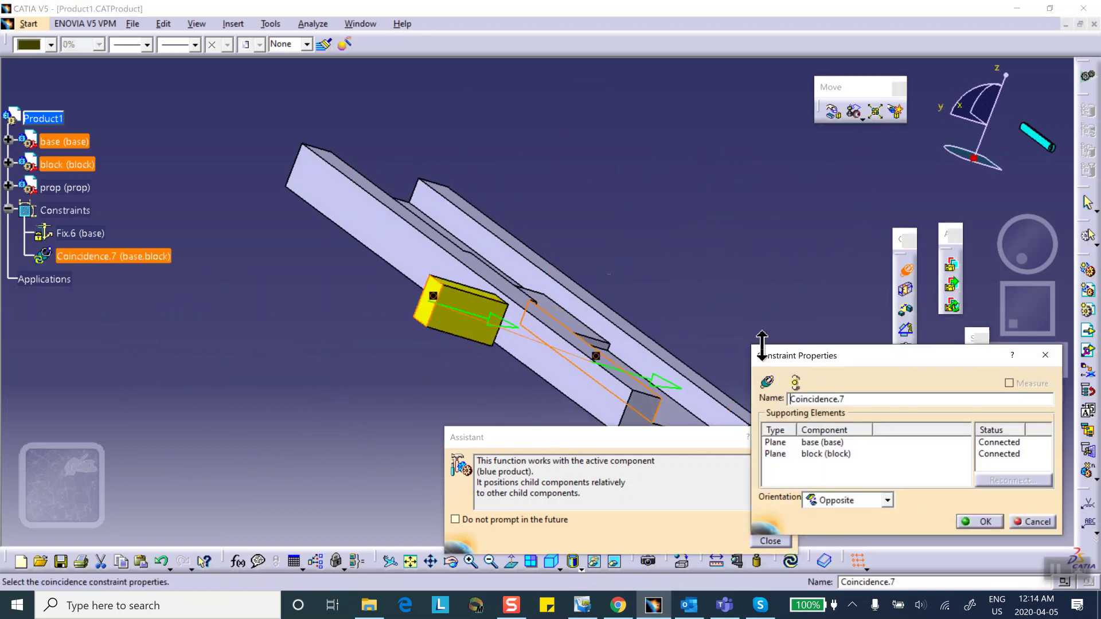
click(983, 520)
middle_drag(790, 326, 669, 298)
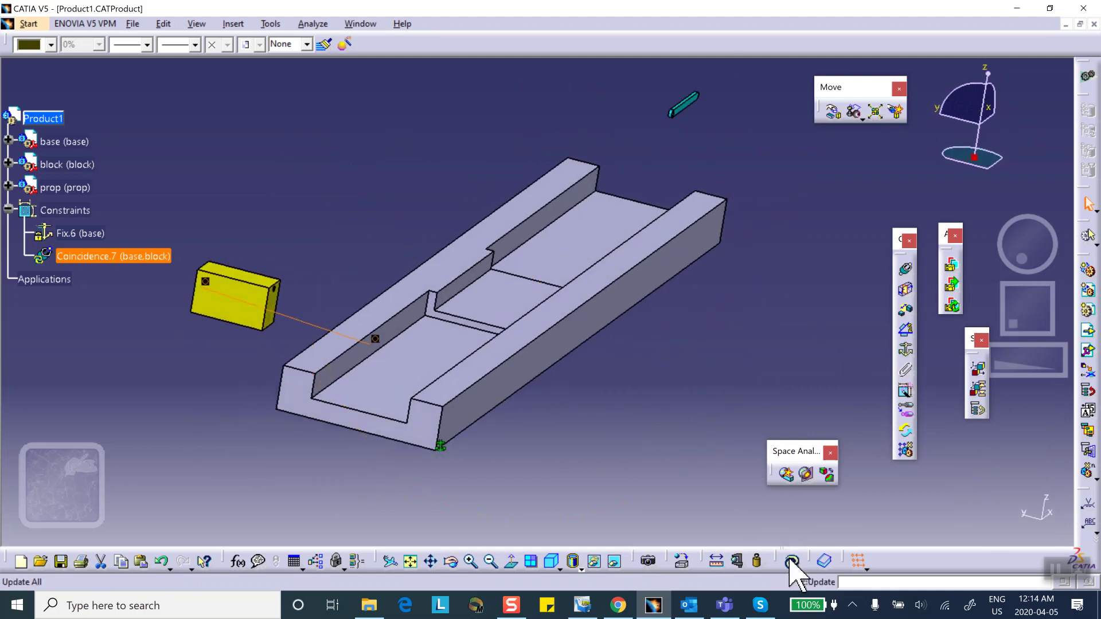
click(791, 560)
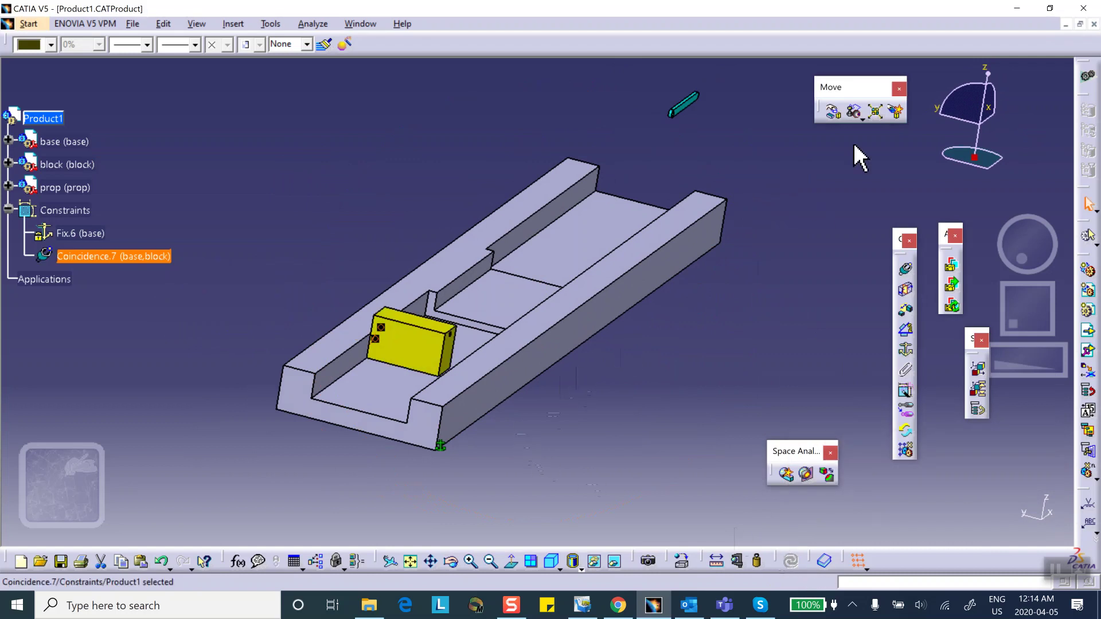
Constrain the base pocket's lower inner edge coincident with the block's bottom edge, hiding the base to reach the block's edge
click(833, 111)
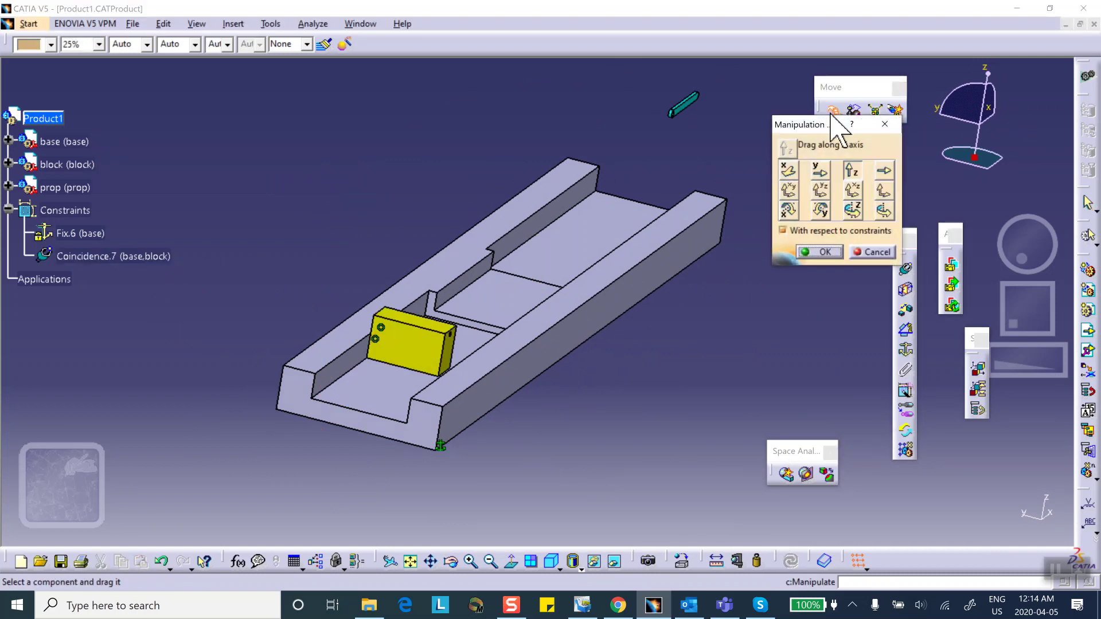
click(872, 252)
click(905, 268)
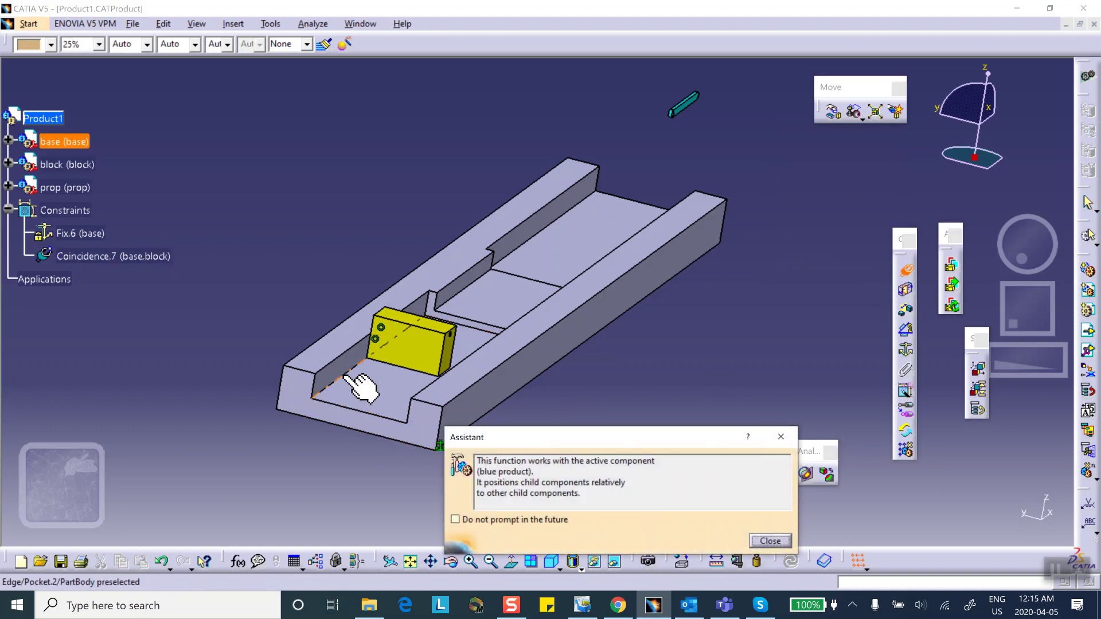
click(358, 390)
right_click(464, 292)
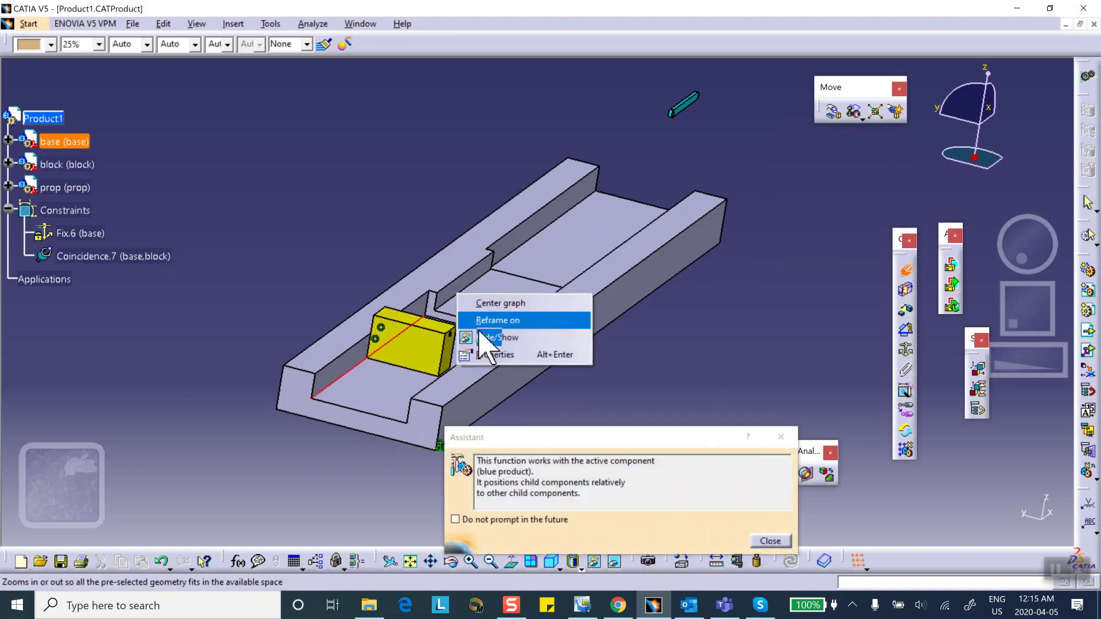
click(487, 337)
middle_drag(284, 332, 498, 391)
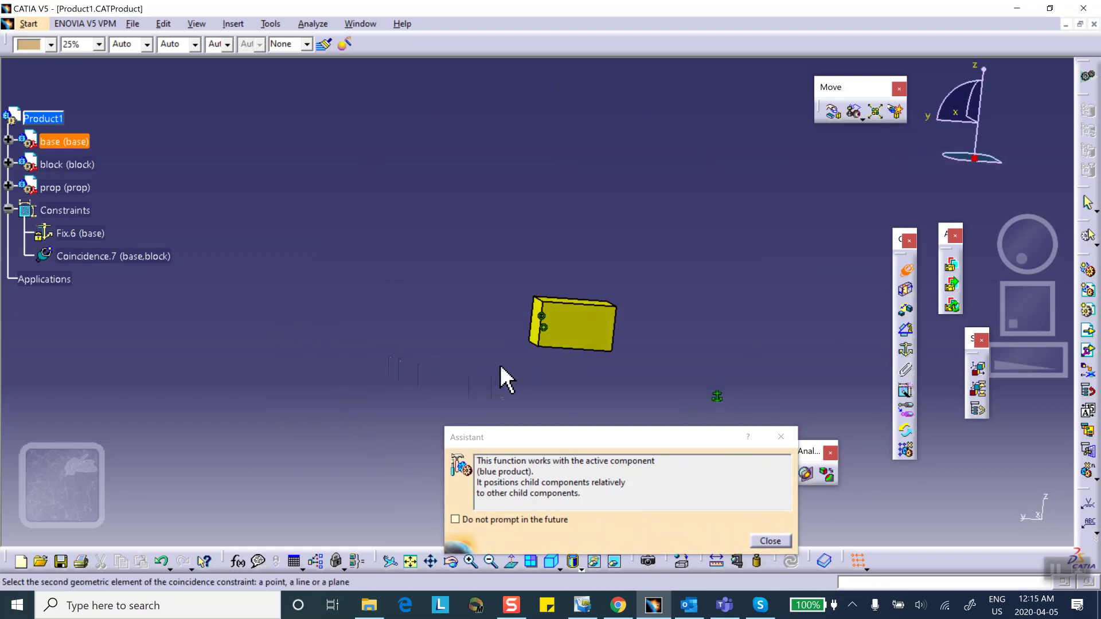
middle_drag(491, 344, 512, 290)
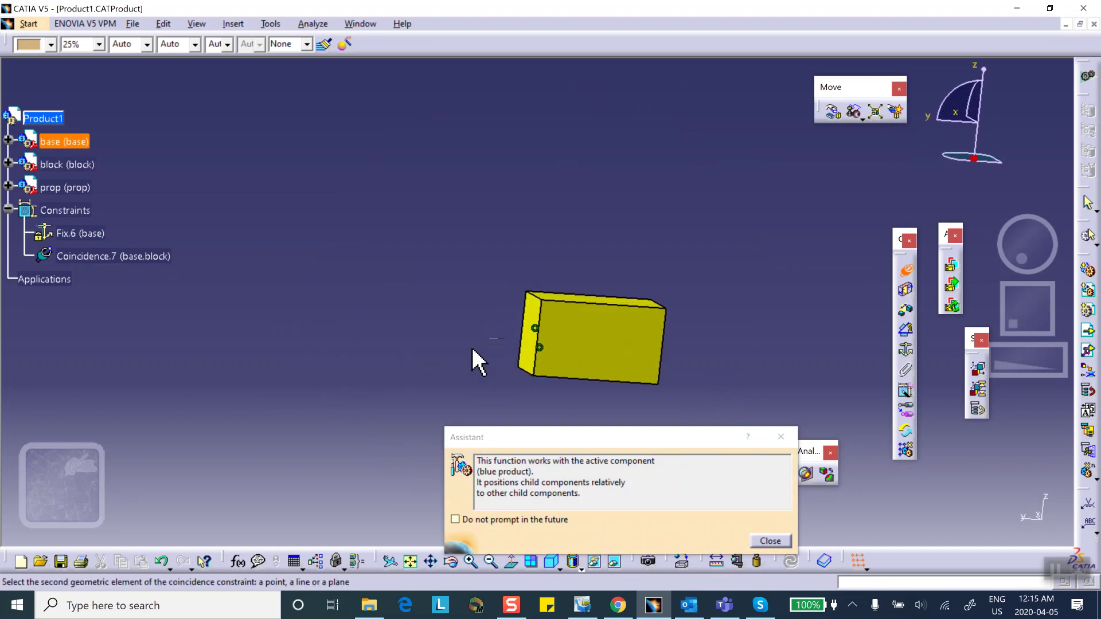
click(528, 371)
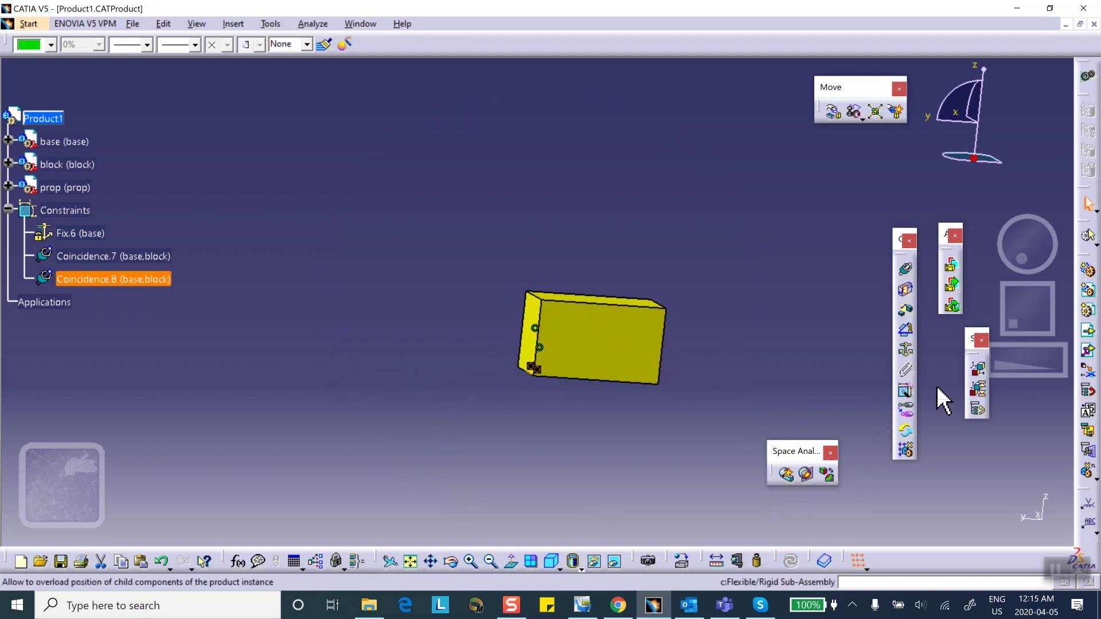
Bring the hidden base back into the visible space
middle_drag(696, 287, 560, 278)
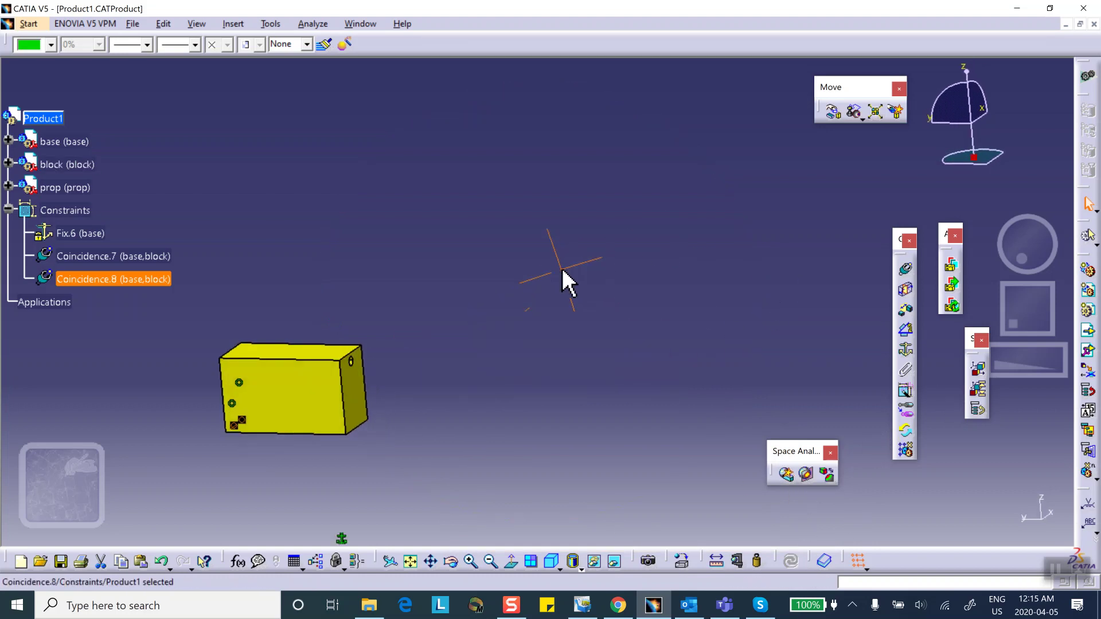
click(614, 561)
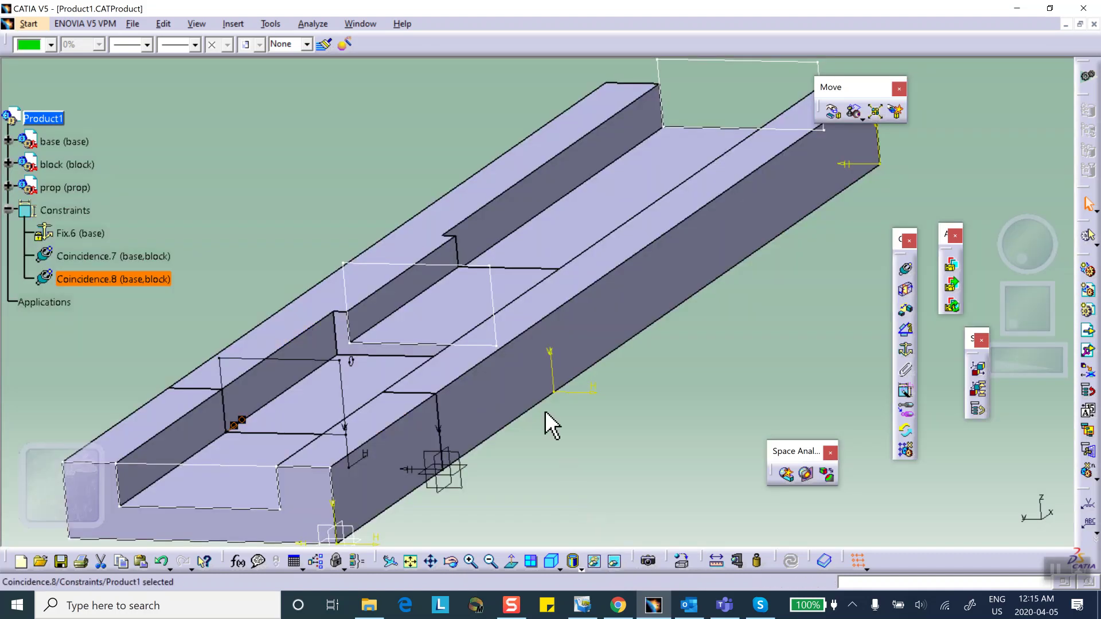
right_click(626, 283)
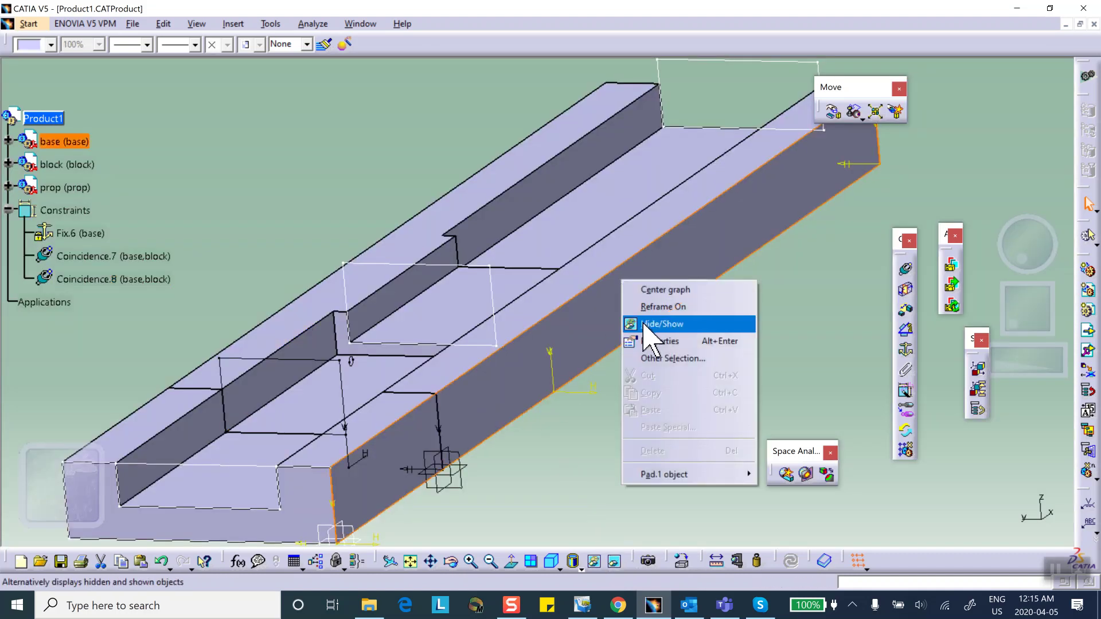
click(645, 325)
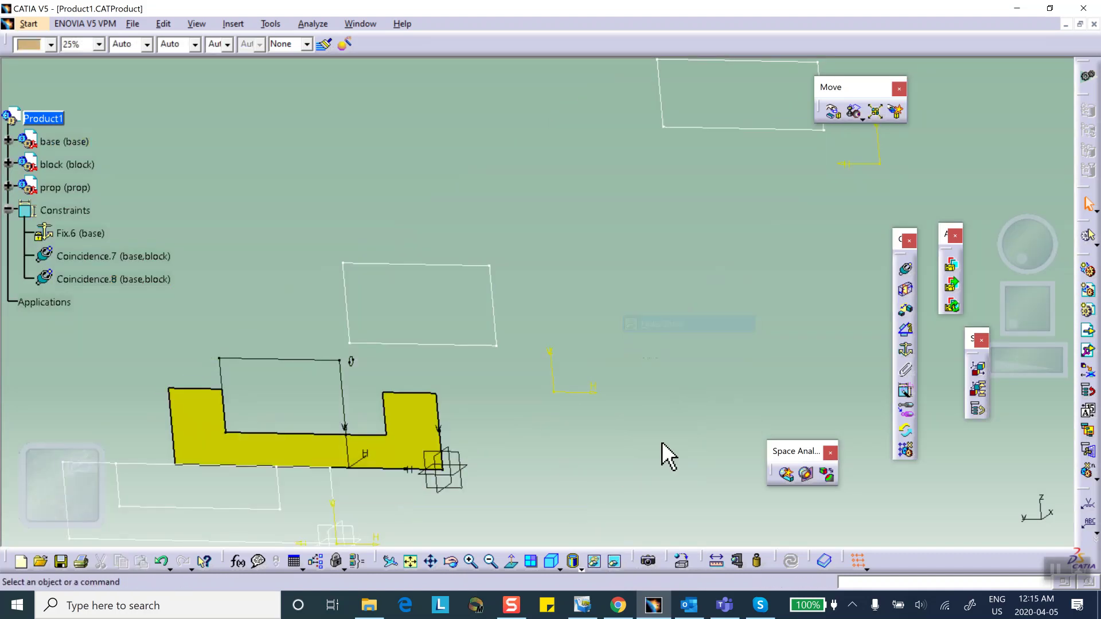
click(614, 560)
Constrain the prop's hole axis coincident with the block's hole axis and update the assembly
middle_drag(643, 308, 606, 315)
middle_drag(457, 255, 682, 163)
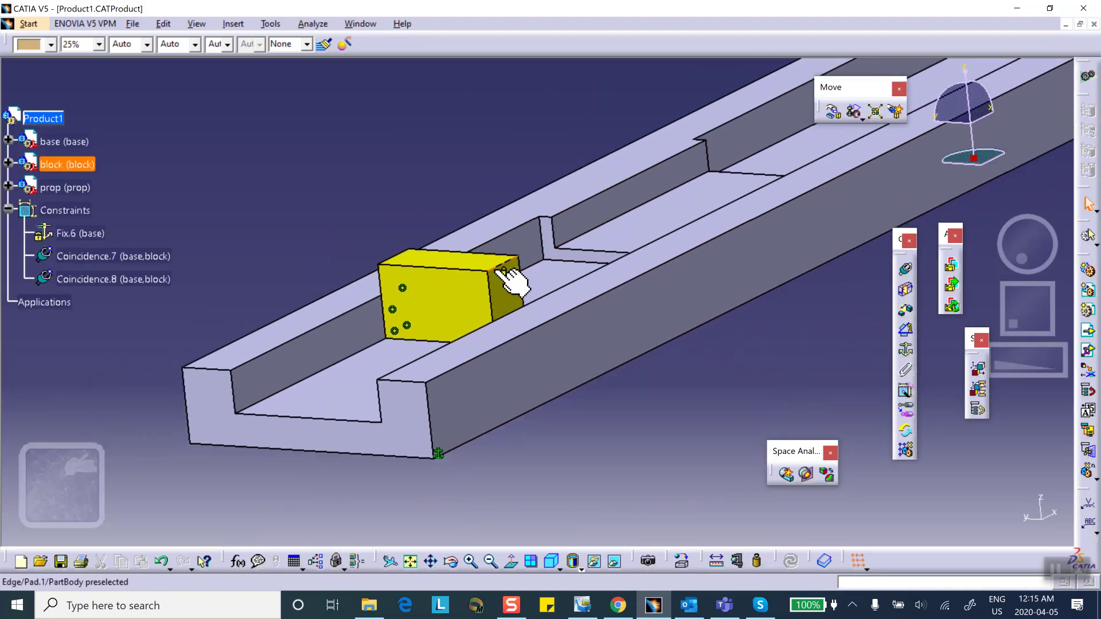
middle_click(631, 258)
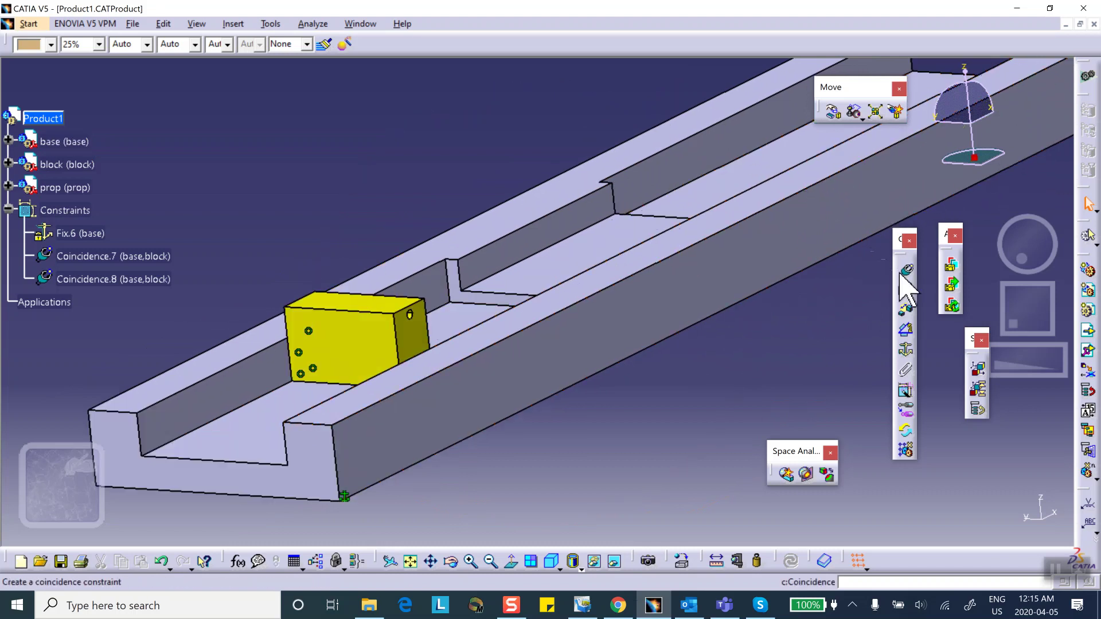
click(907, 269)
middle_drag(730, 268, 572, 450)
middle_drag(488, 267, 476, 388)
middle_drag(488, 245, 450, 204)
click(442, 191)
middle_drag(365, 277, 427, 437)
middle_drag(369, 405, 429, 129)
ctrl+middle_drag(488, 355, 405, 356)
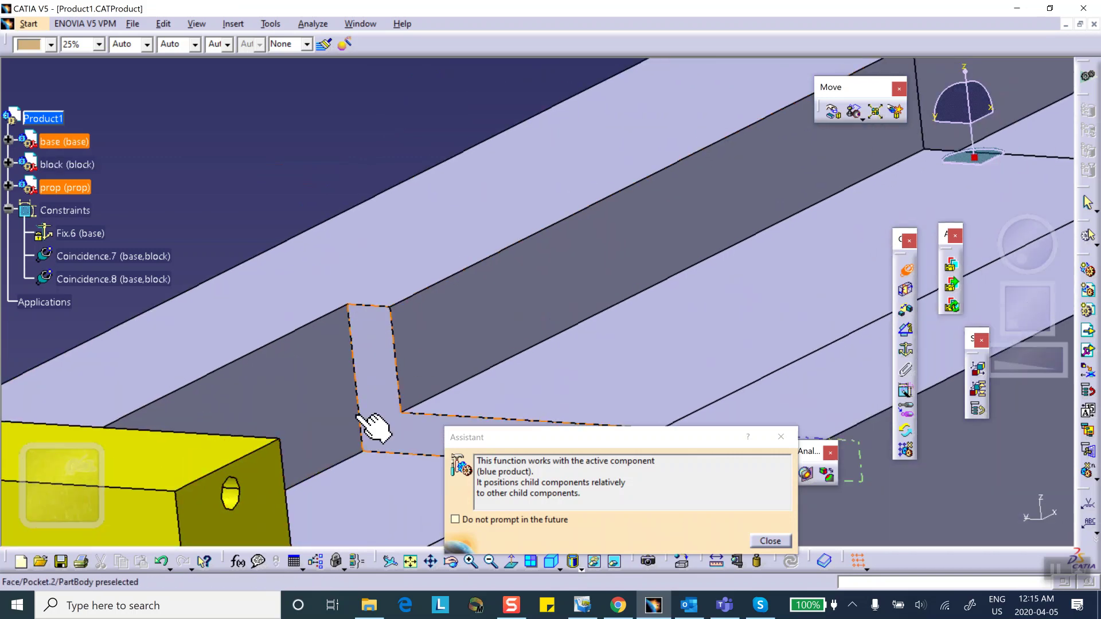
click(229, 491)
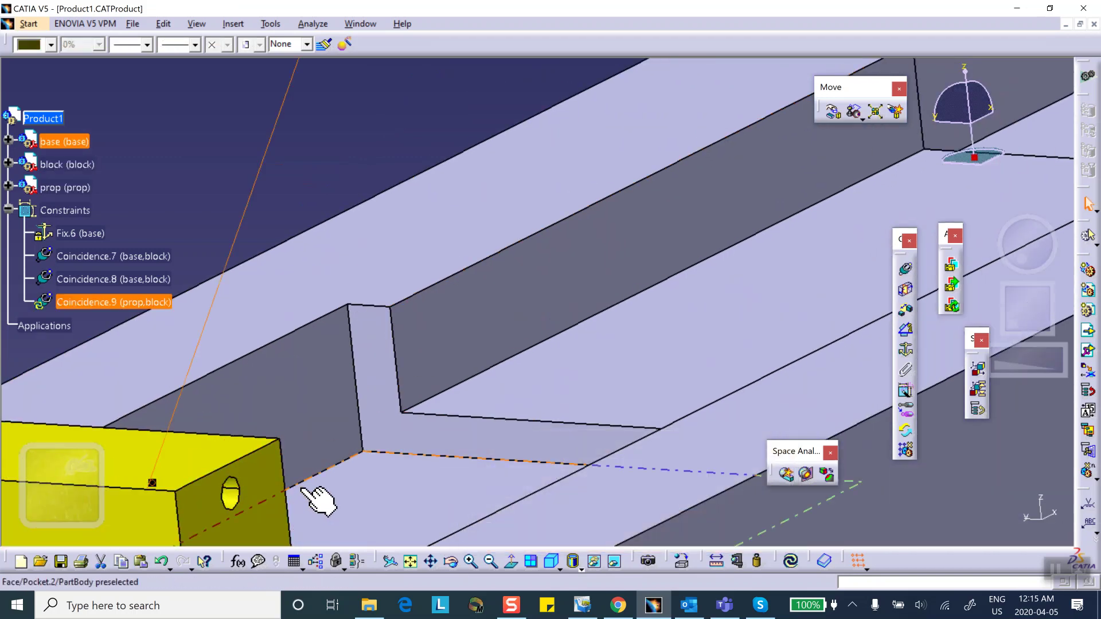
click(792, 565)
Constrain the block face containing the hole coincident with the prop's flat side face, orientation Opposite, and update the assembly
middle_drag(782, 467, 756, 568)
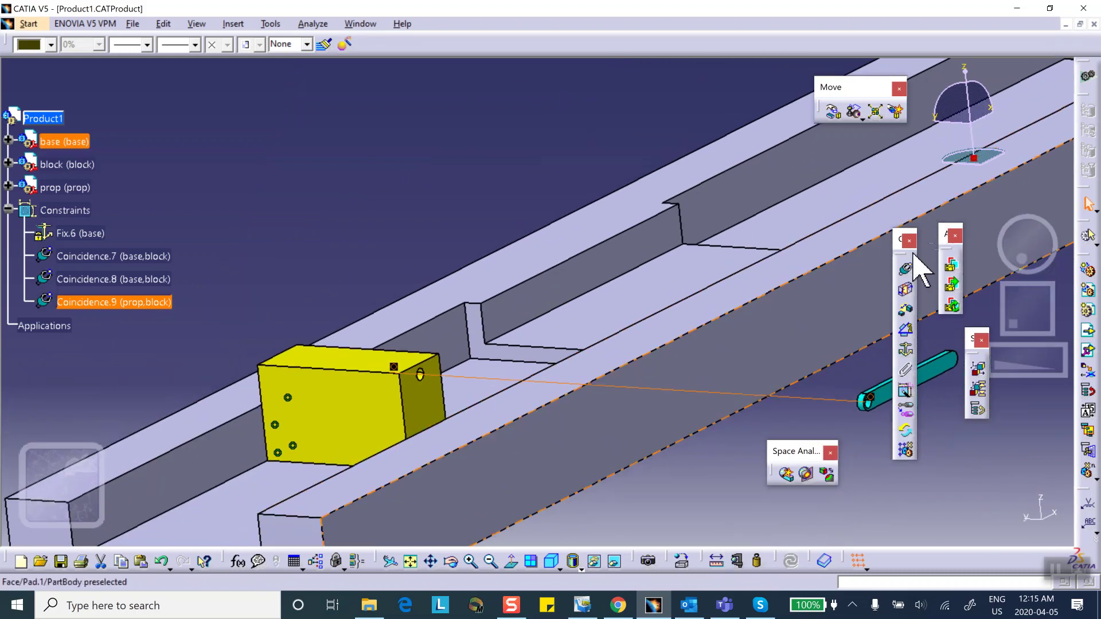
click(905, 270)
click(423, 402)
middle_drag(348, 316, 321, 243)
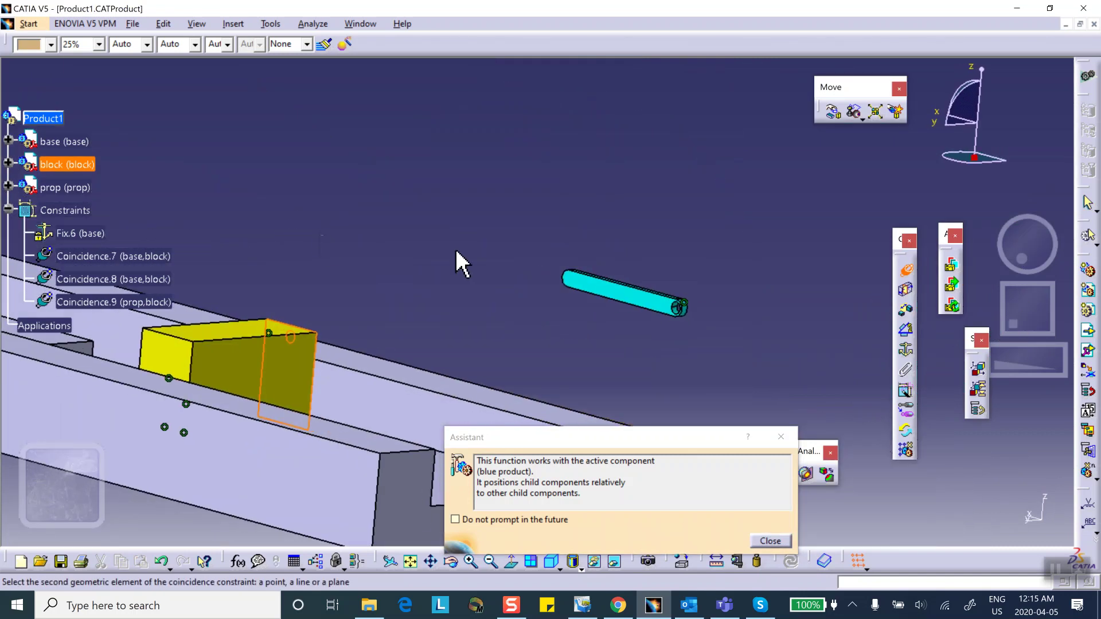
click(621, 298)
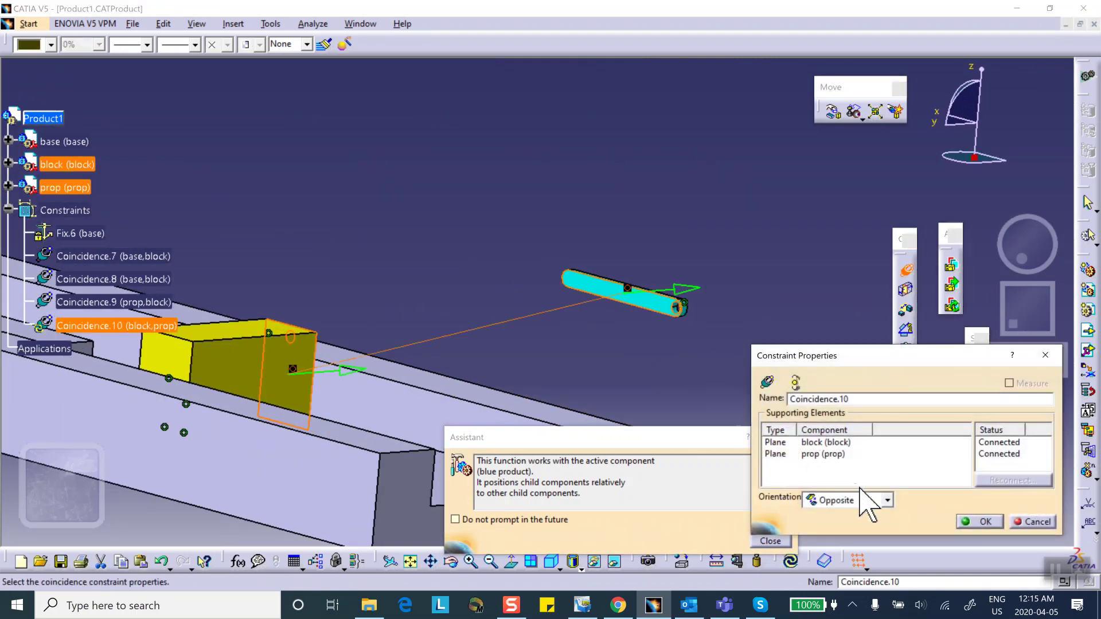
click(995, 523)
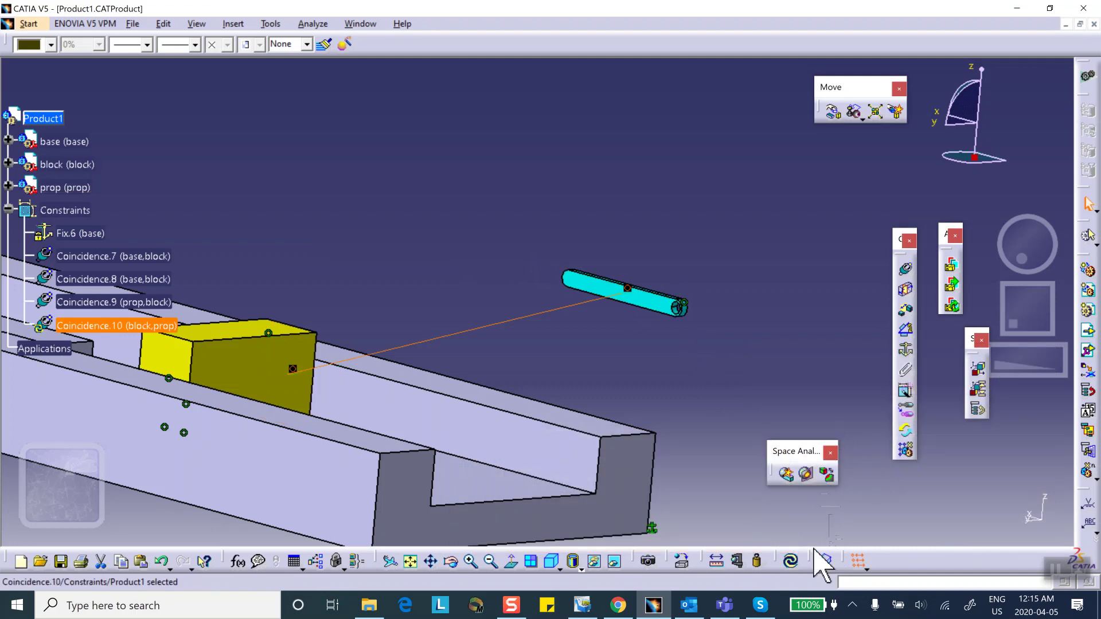
click(791, 560)
Slide the block along the X axis in the base channel with Manipulation, respecting the assembly constraints
middle_drag(669, 331, 623, 418)
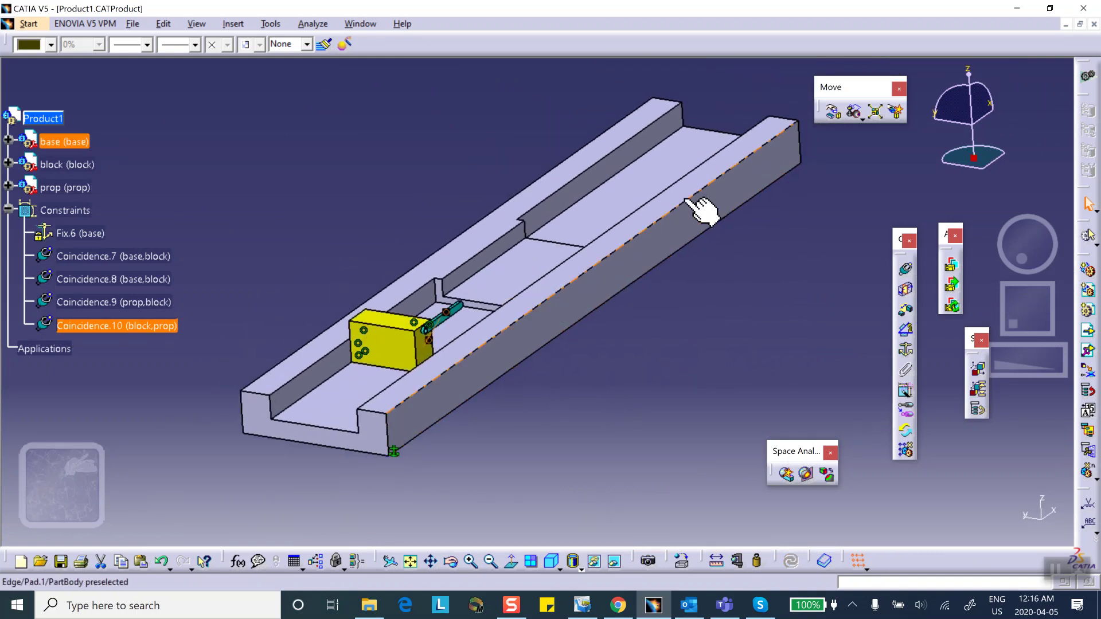
click(833, 113)
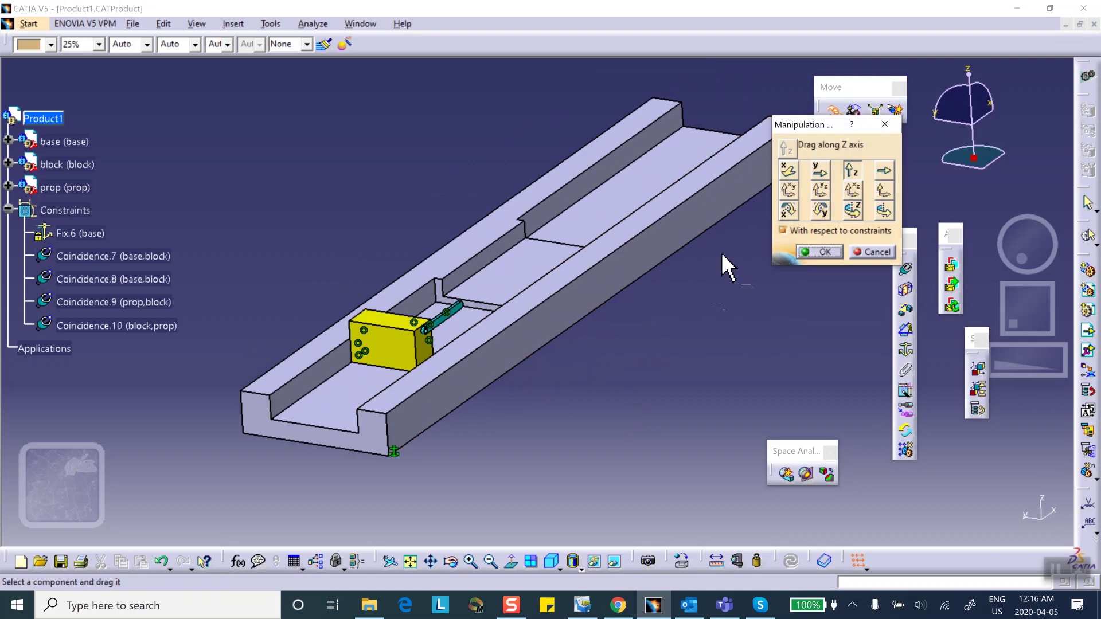
middle_drag(519, 210, 545, 162)
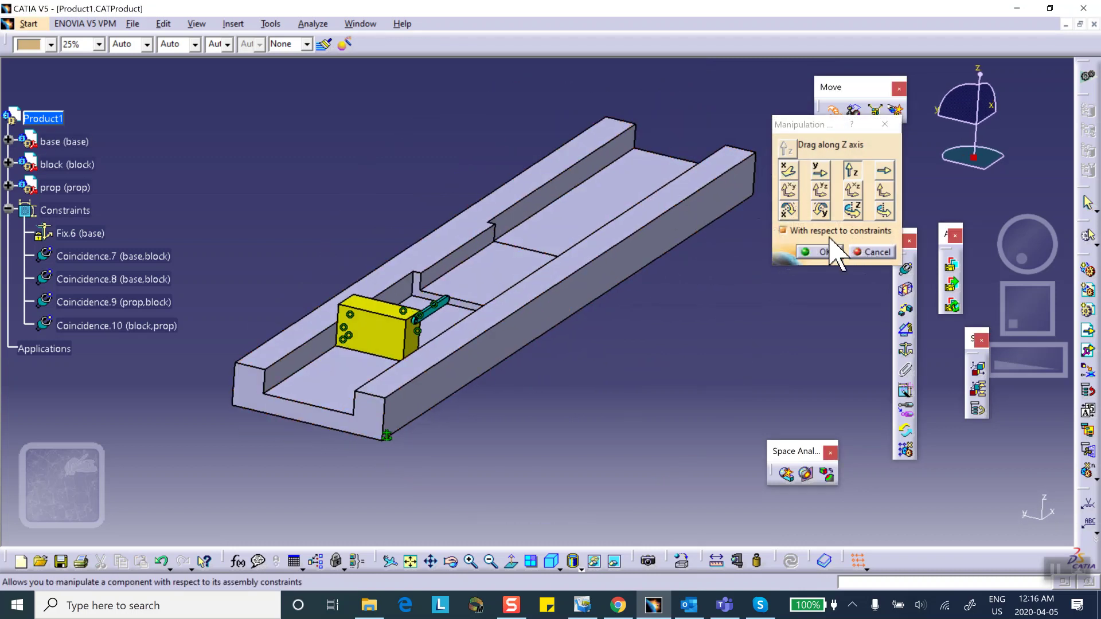
middle_drag(679, 278, 780, 167)
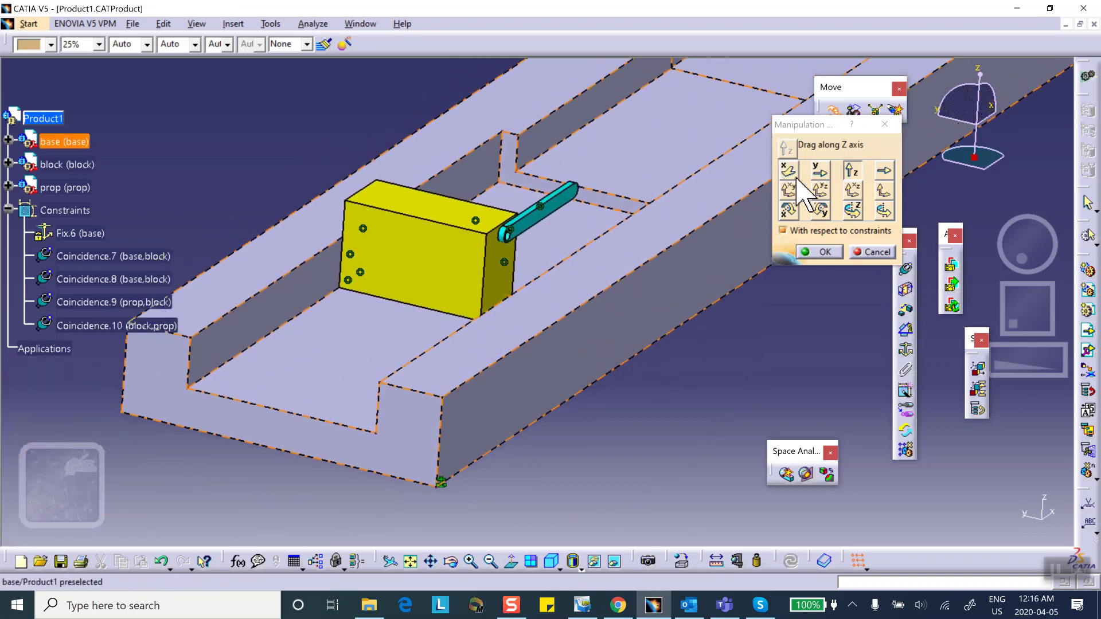
click(788, 170)
mouse_move(433, 284)
mouse_down()
mouse_move(491, 234)
mouse_move(282, 373)
mouse_move(425, 285)
mouse_up()
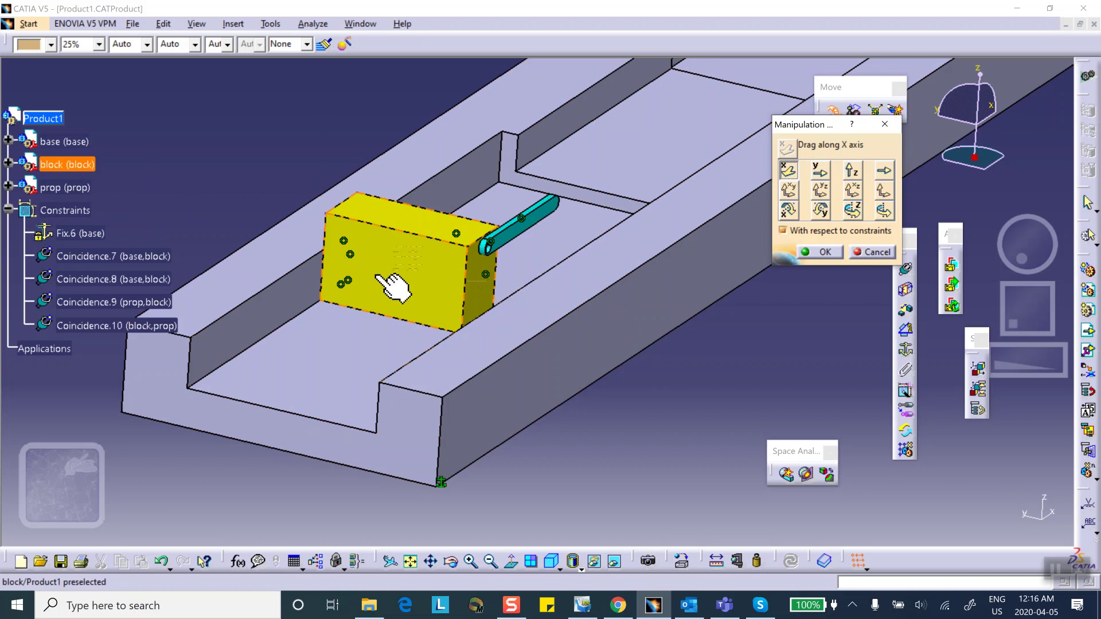
Rotate the prop about its hole axis with Manipulation set to drag around any axis, and finish the manipulation
click(883, 211)
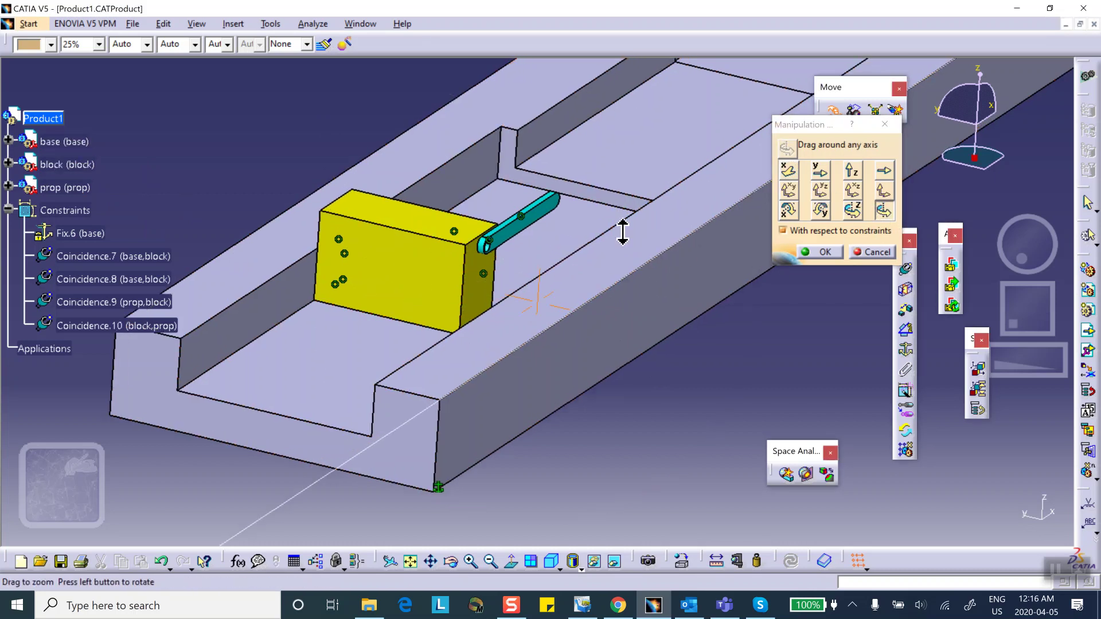
middle_drag(627, 240, 573, 67)
middle_drag(452, 138, 466, 344)
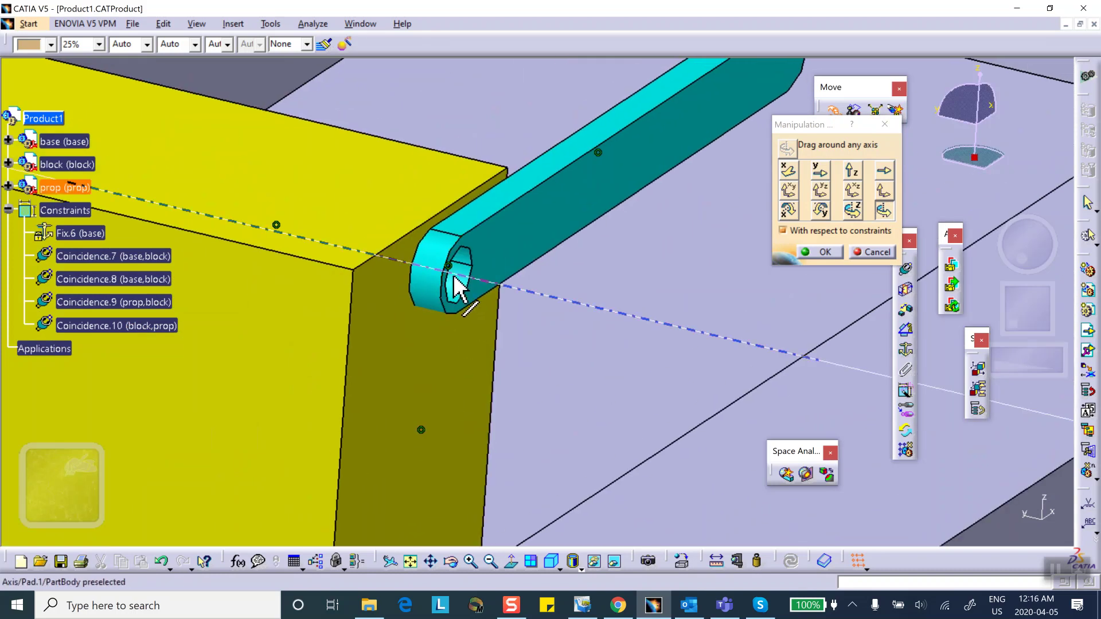
drag(605, 190, 586, 287)
click(820, 252)
middle_drag(573, 206, 538, 339)
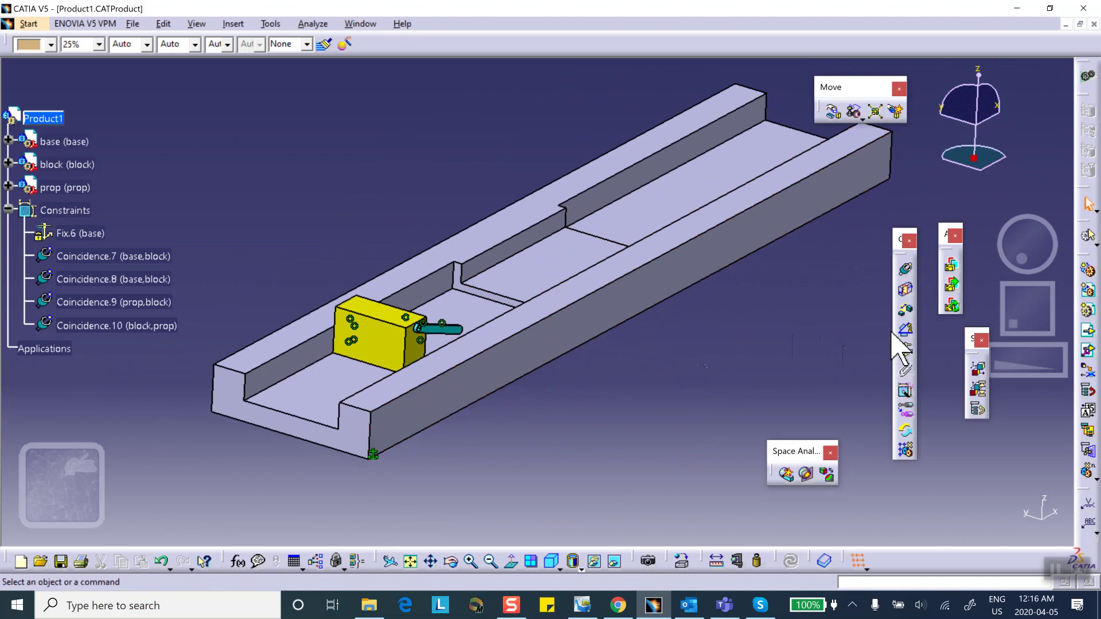
Run a clash check of type Contact + Clash between all components
click(868, 166)
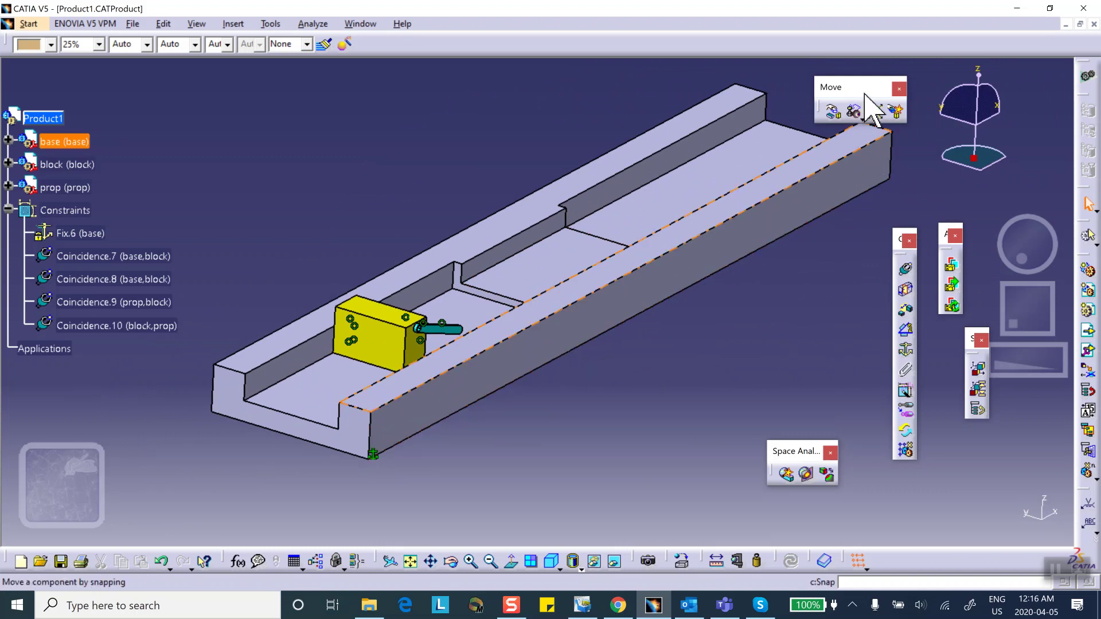
middle_drag(735, 168, 694, 207)
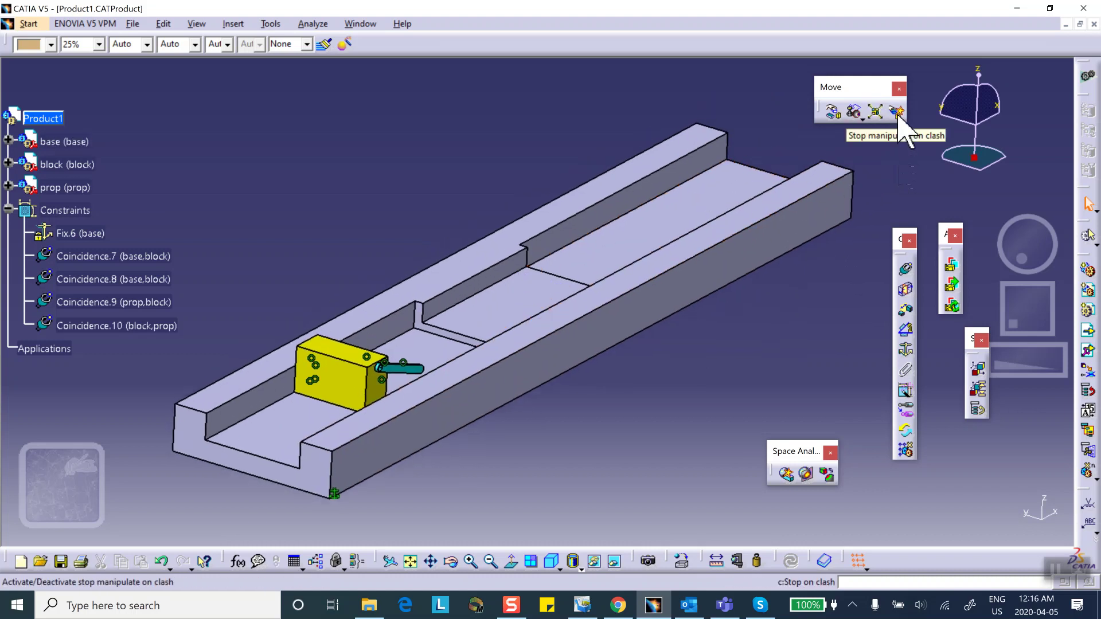
click(789, 474)
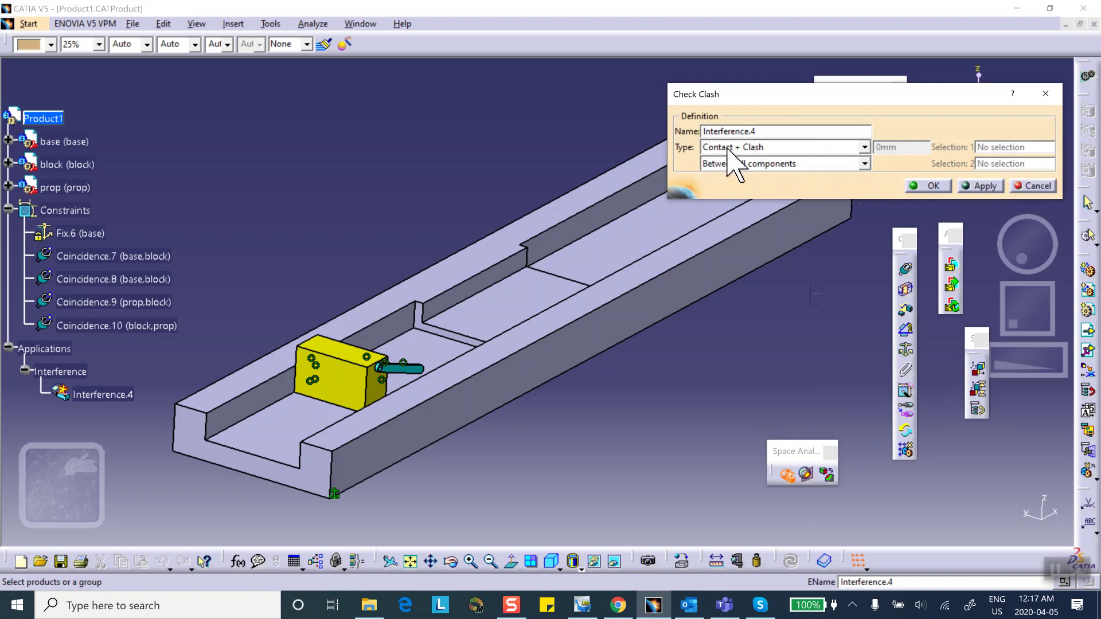
click(990, 187)
Examine the contact between the base and the block from several angles in the clash preview and the assembly
middle_drag(413, 473, 428, 445)
drag(348, 308, 274, 158)
middle_drag(277, 261, 201, 293)
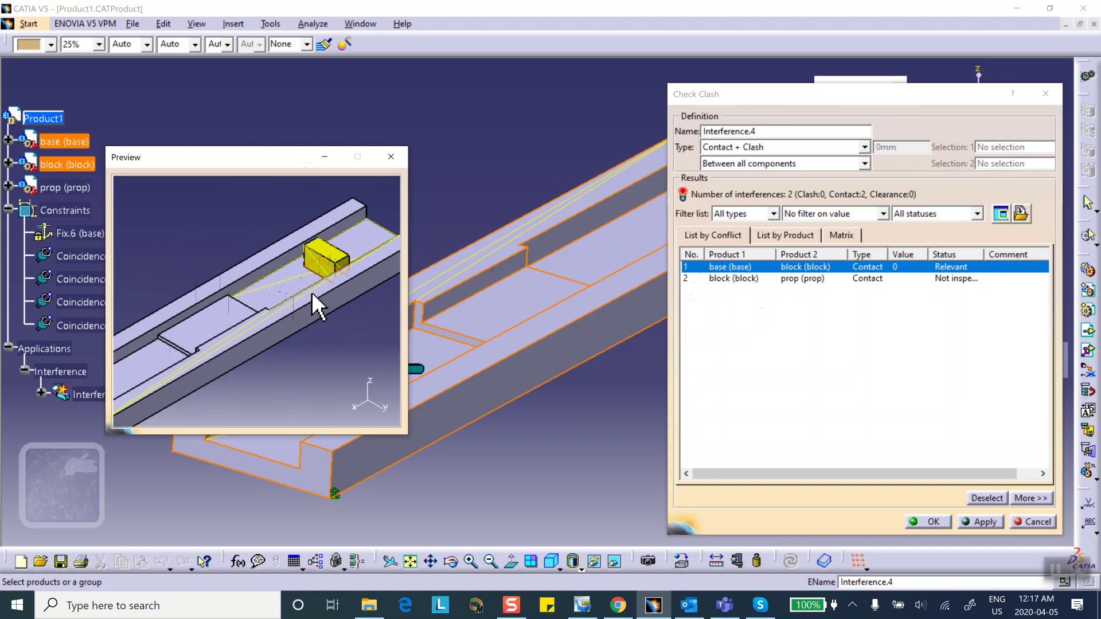
middle_drag(233, 340, 267, 337)
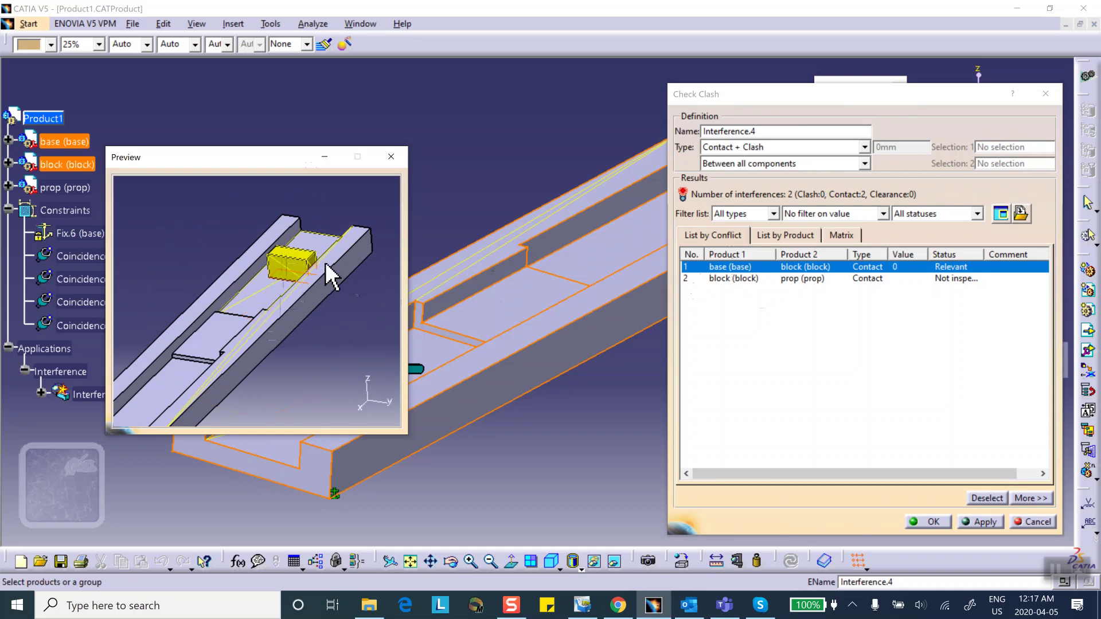
middle_drag(154, 353, 324, 223)
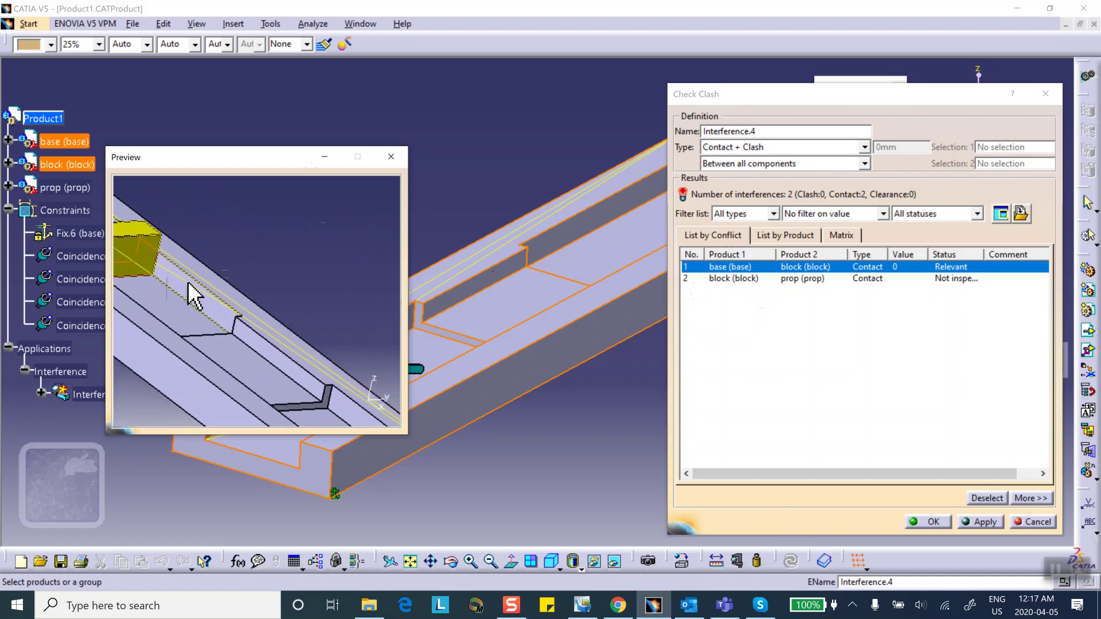
middle_drag(284, 276, 315, 304)
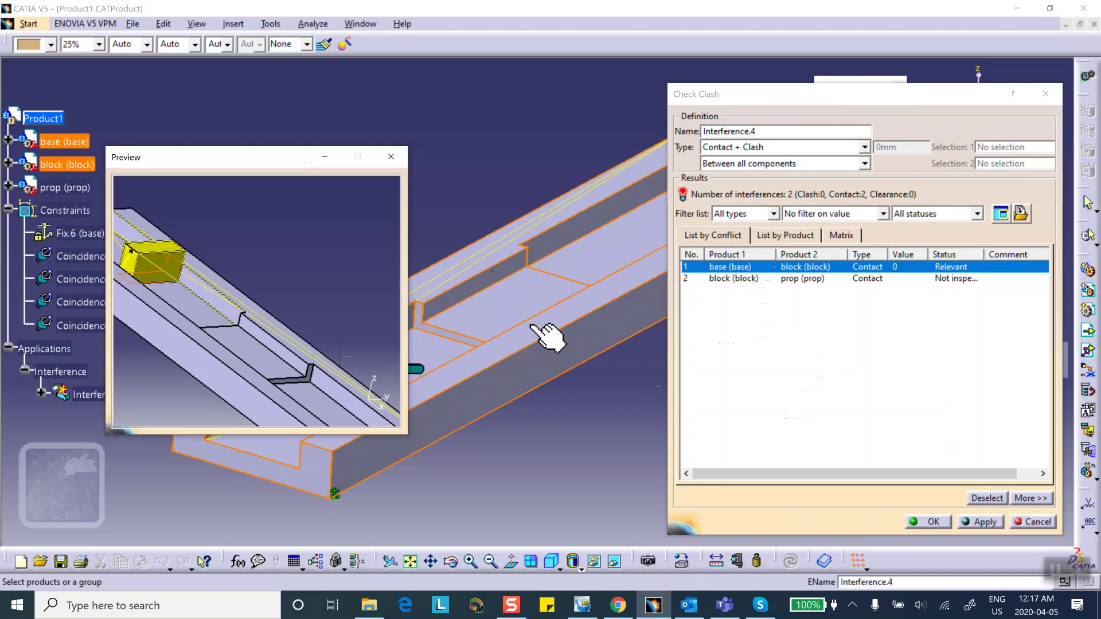
middle_drag(433, 337, 613, 280)
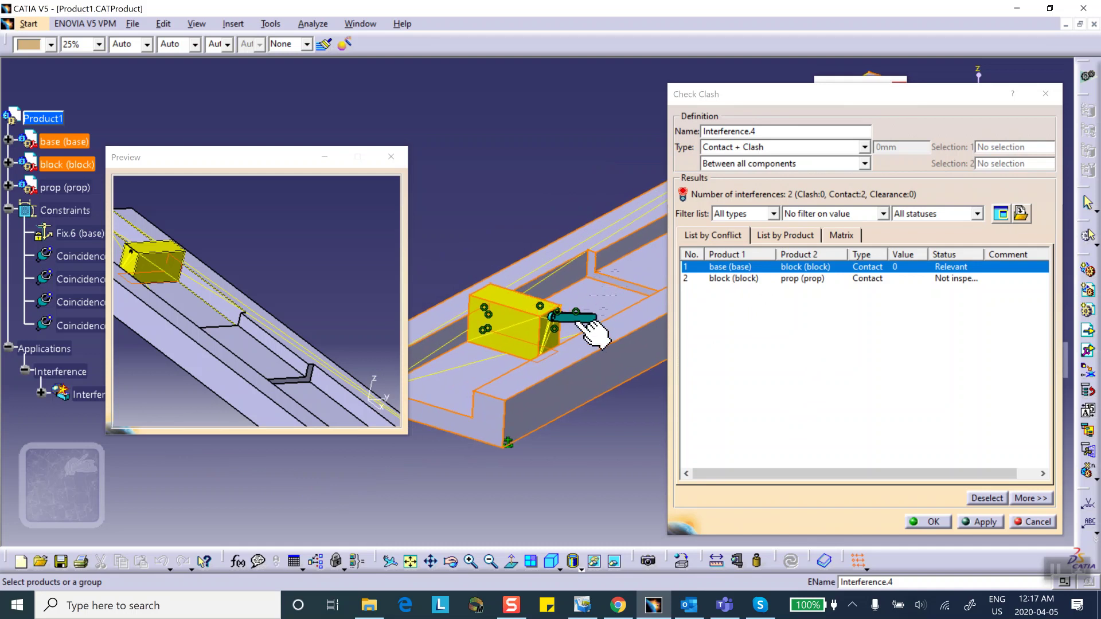
middle_drag(267, 261, 321, 241)
Inspect the block and prop contact in the clash preview and compare it with the base and block contact
click(864, 165)
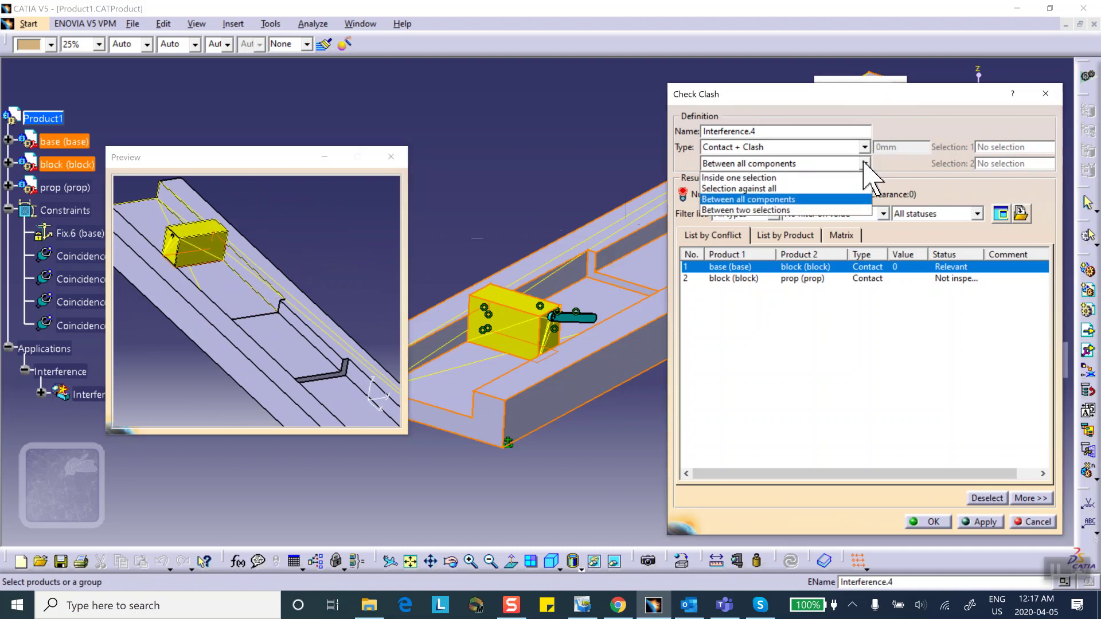
click(810, 390)
click(872, 279)
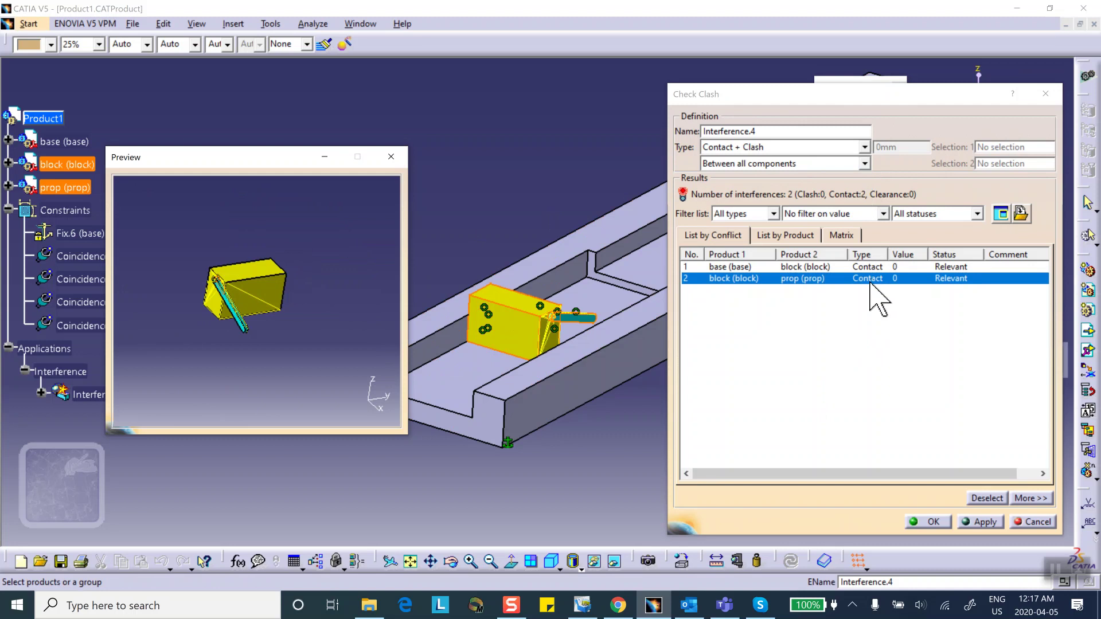
middle_drag(209, 370, 290, 280)
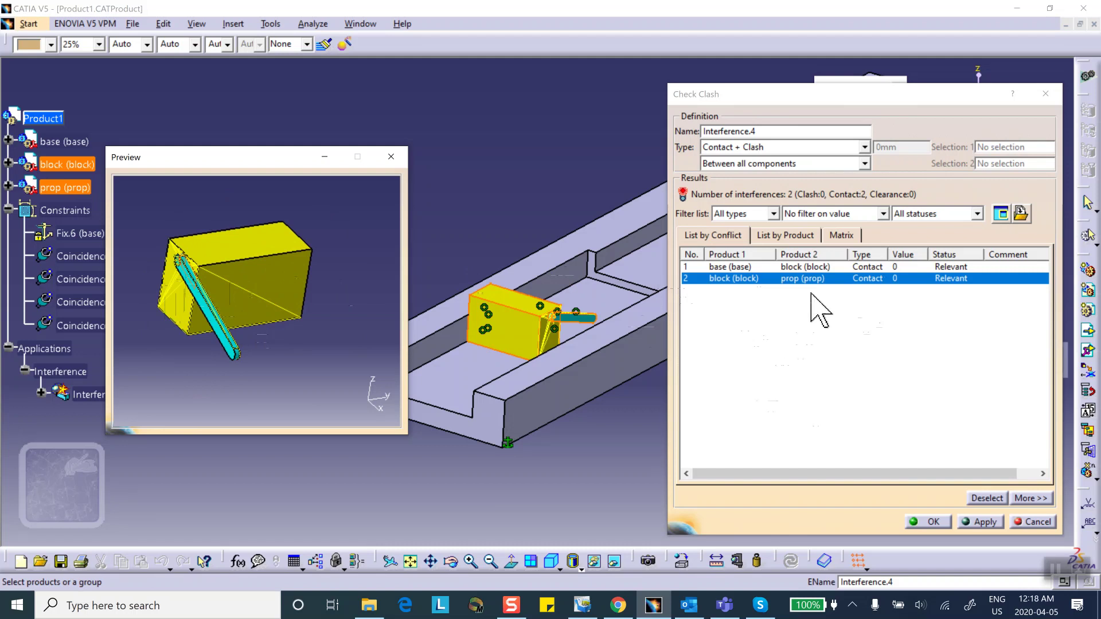
click(805, 268)
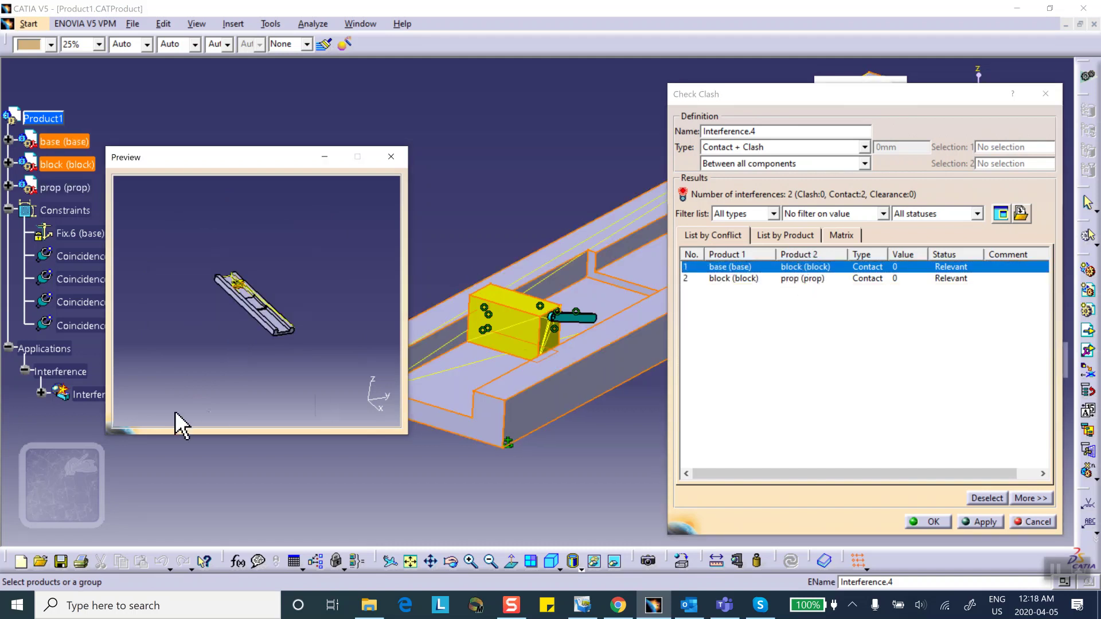
middle_drag(322, 342, 267, 232)
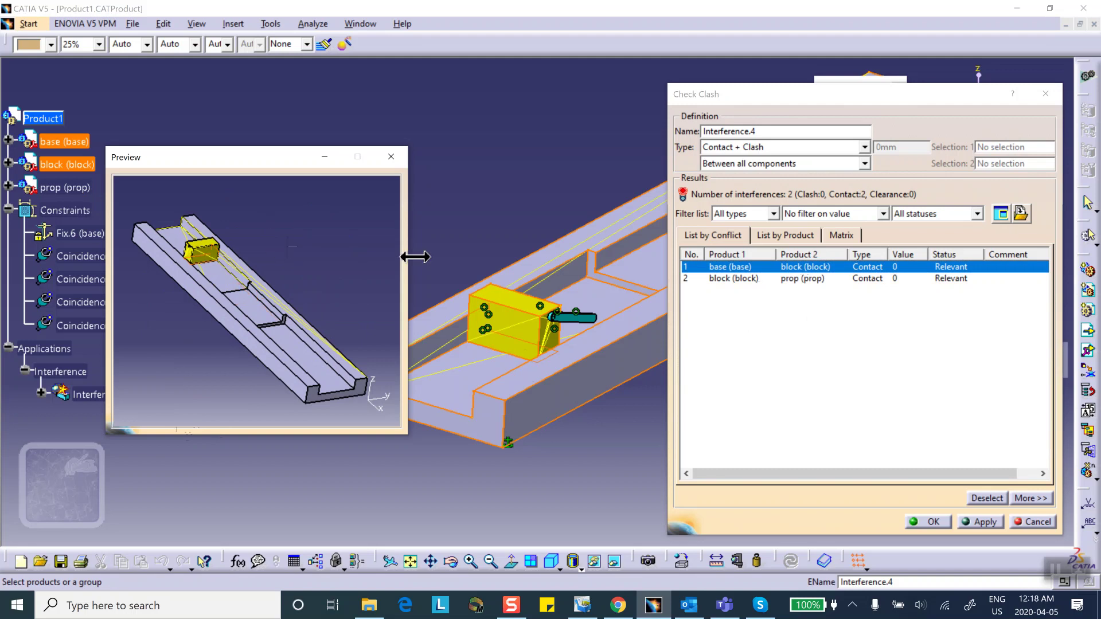
click(761, 279)
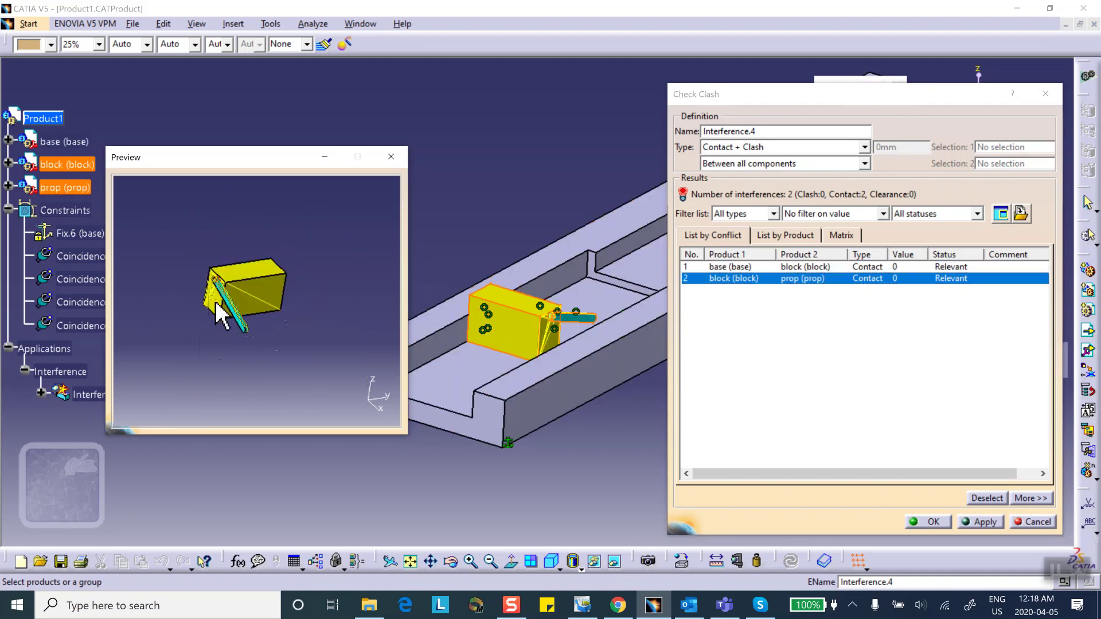
Filter the clash results by Contact and by Clash, restore All types, and accept the check
click(773, 213)
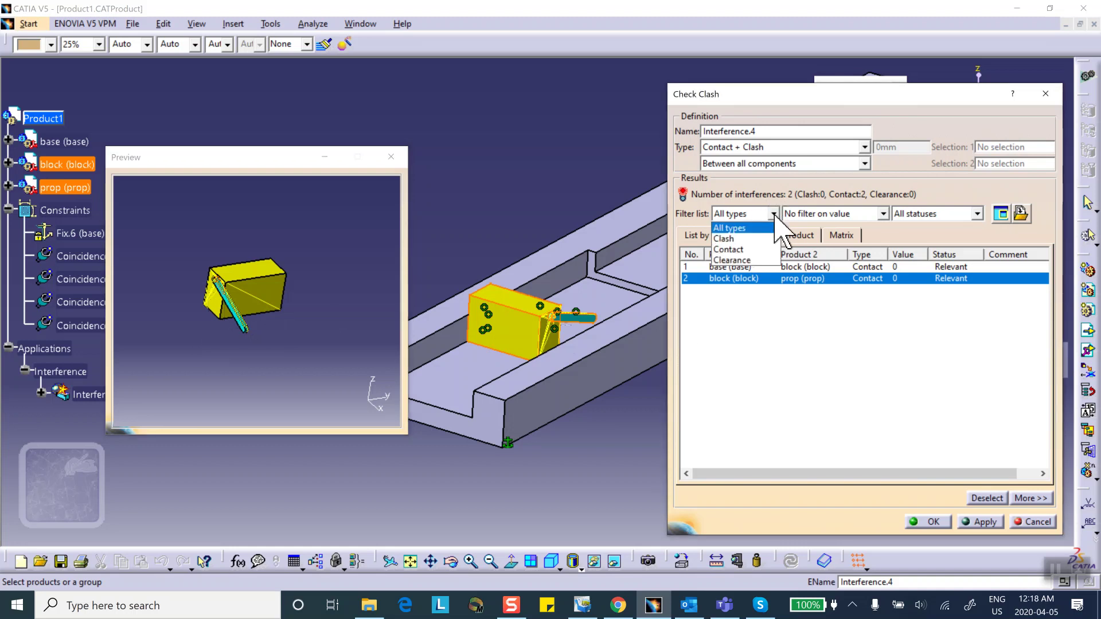
click(739, 248)
click(773, 213)
click(763, 236)
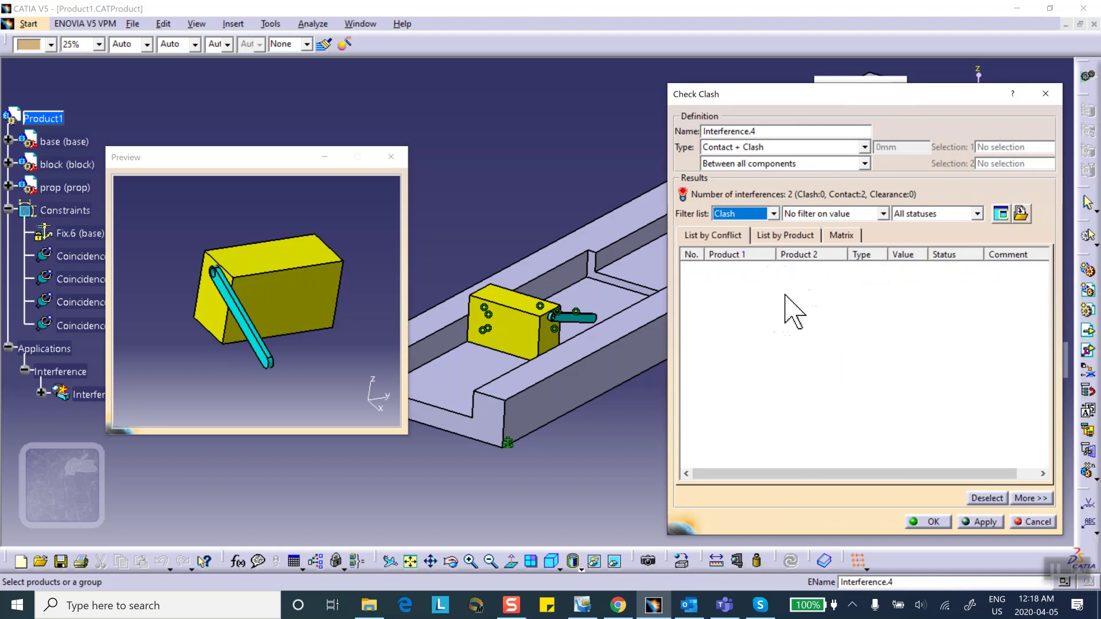
click(774, 213)
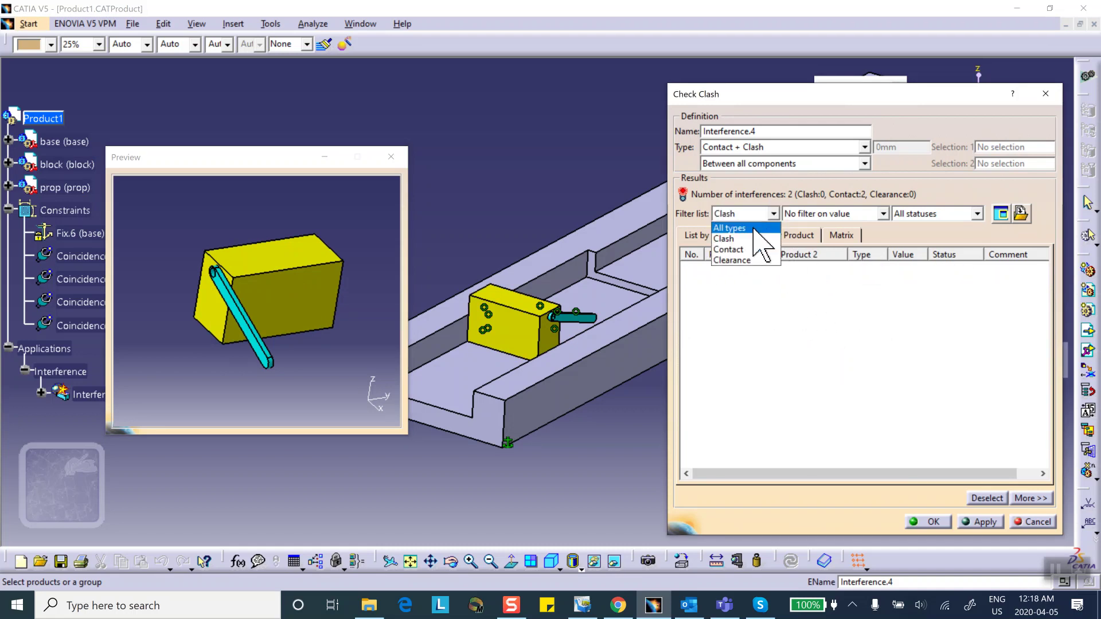
click(745, 225)
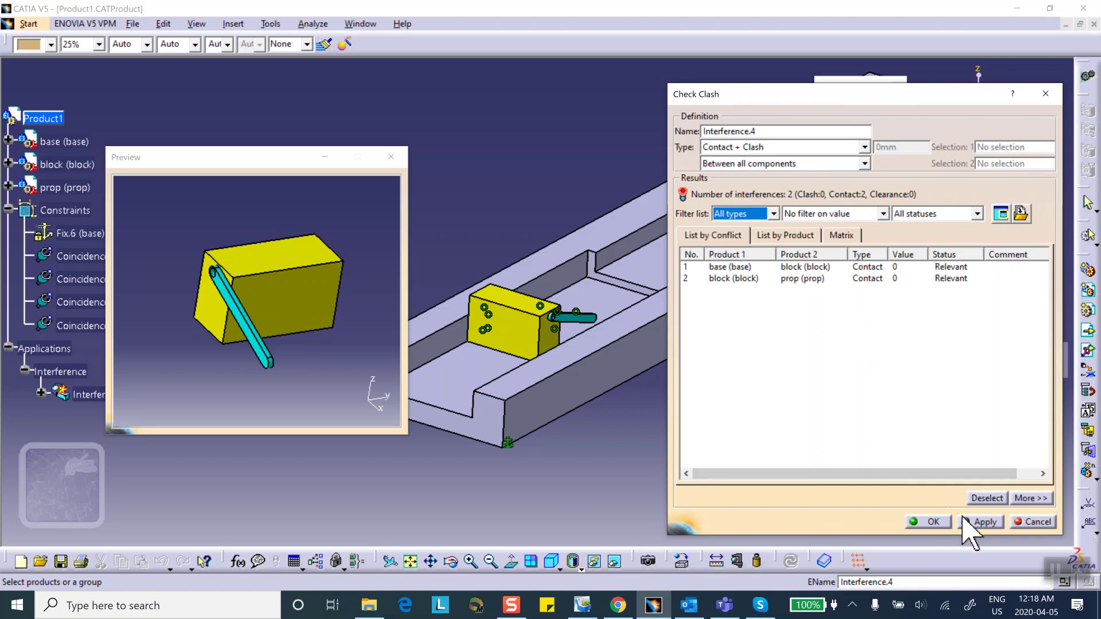
click(933, 522)
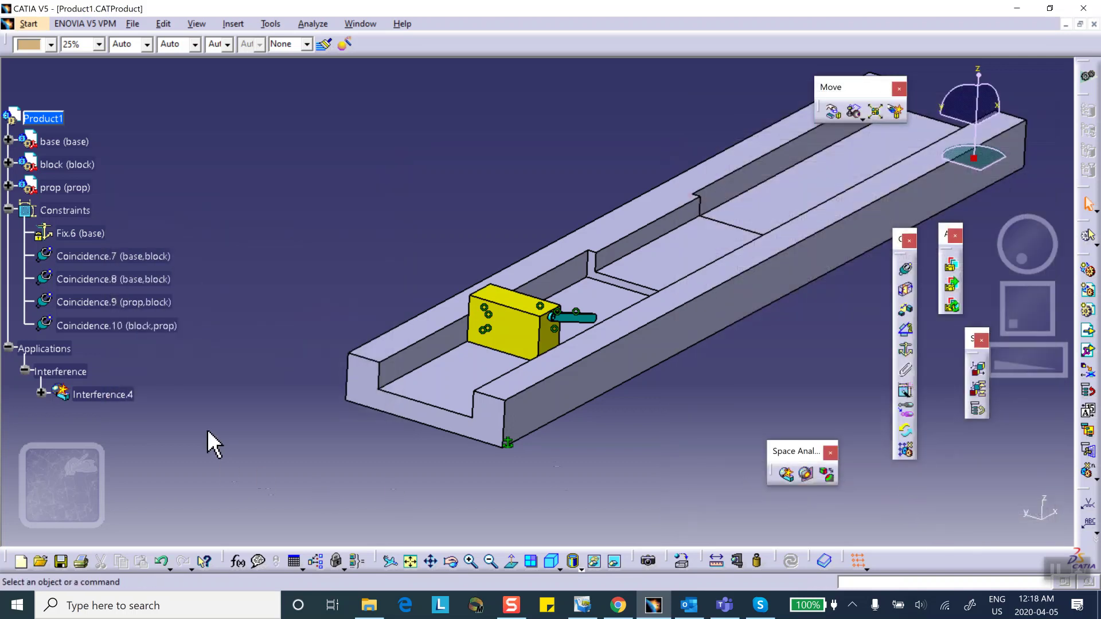
Open the stored interference results from the specification tree, review the base–block and block–prop contacts, and close them
scroll(121, 362, down, 2)
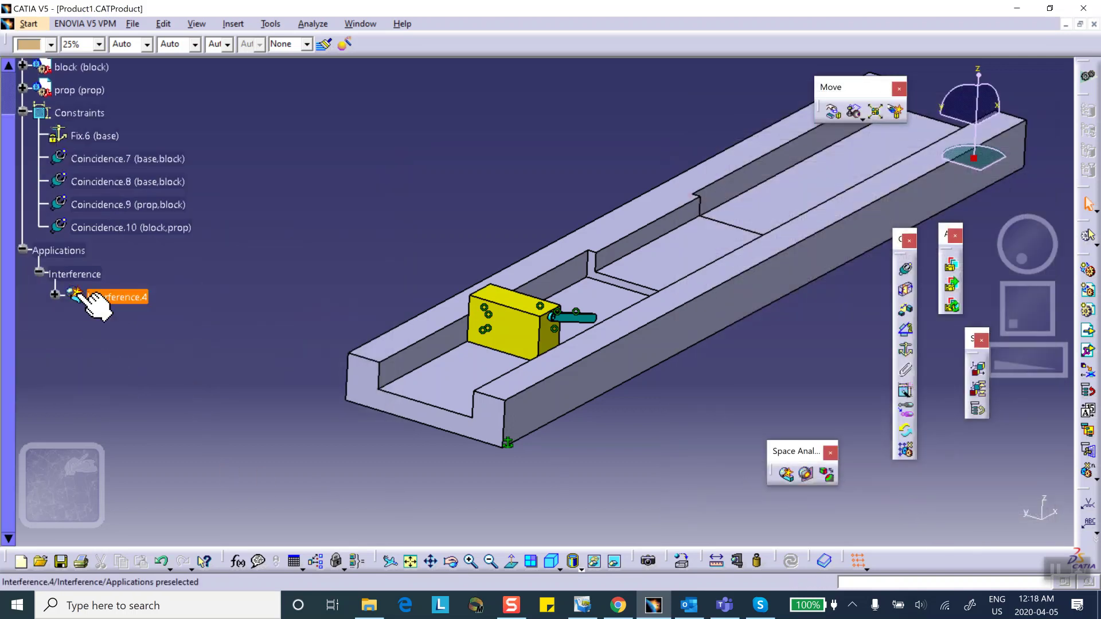
click(55, 294)
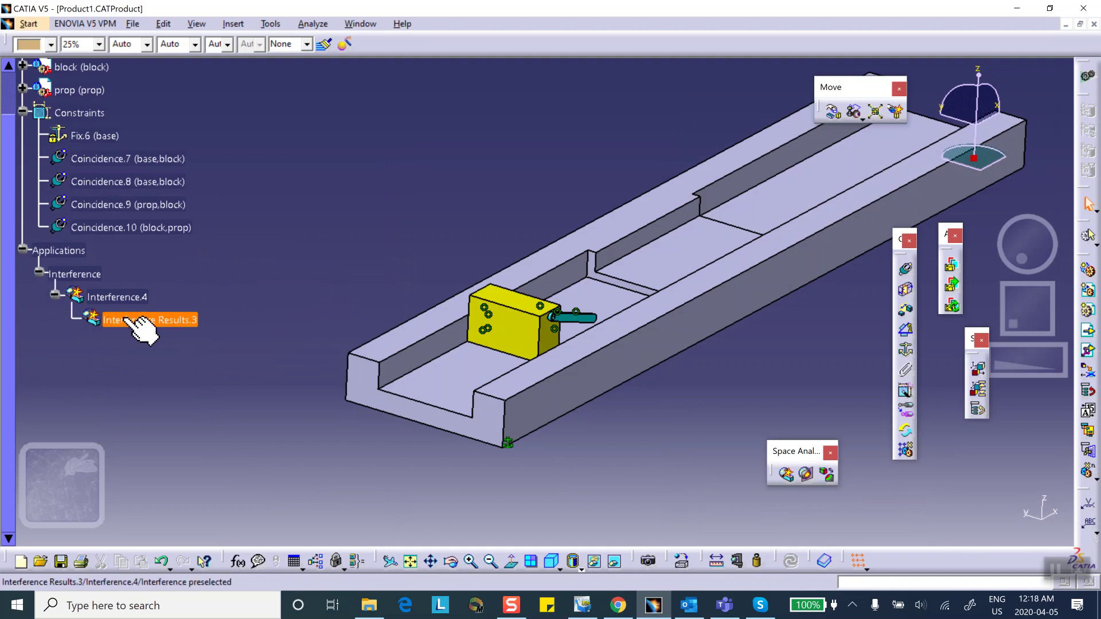
double_click(131, 316)
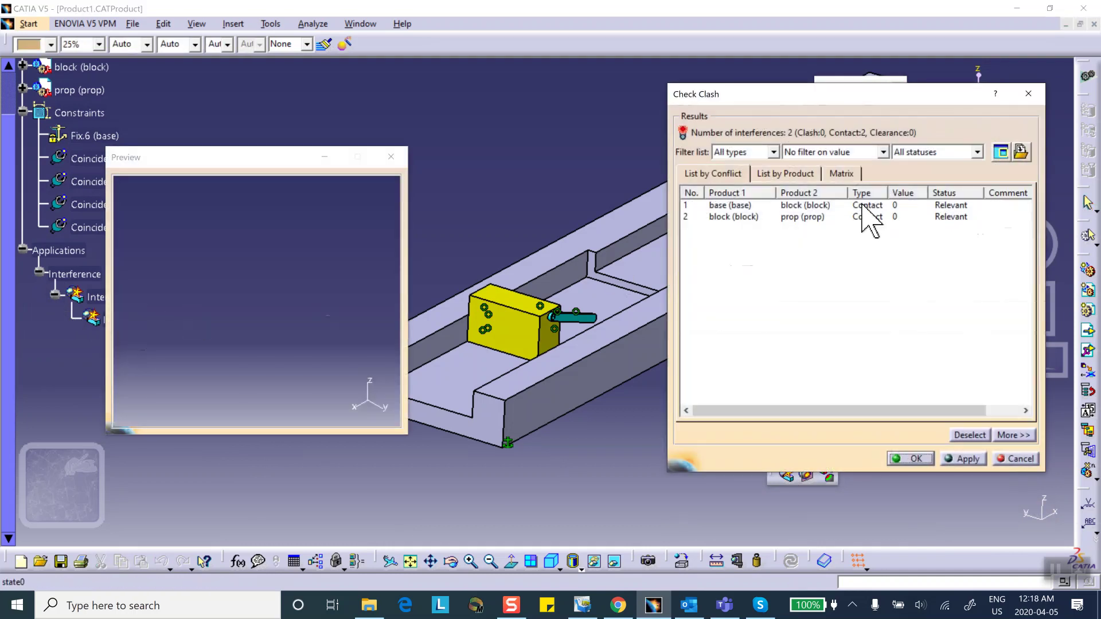
middle_drag(317, 304, 310, 311)
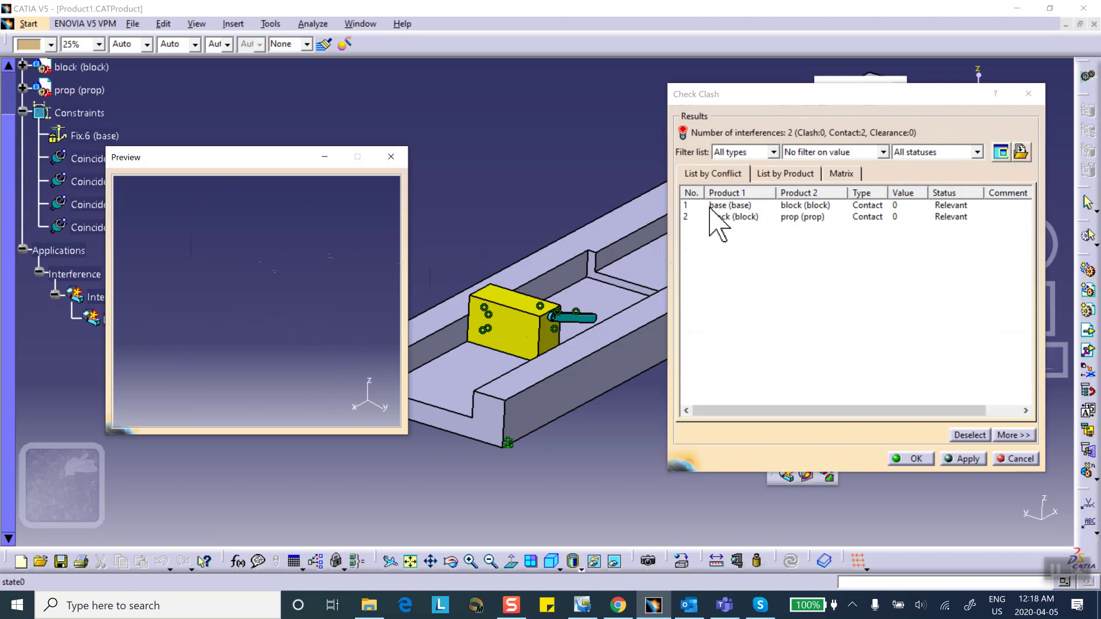
click(721, 204)
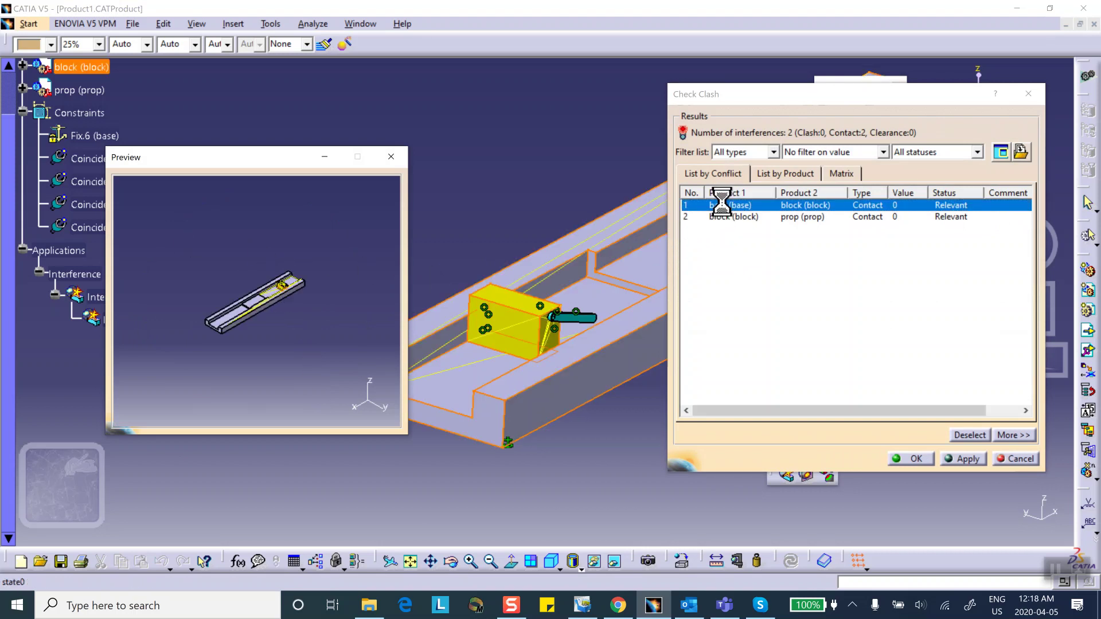
click(784, 217)
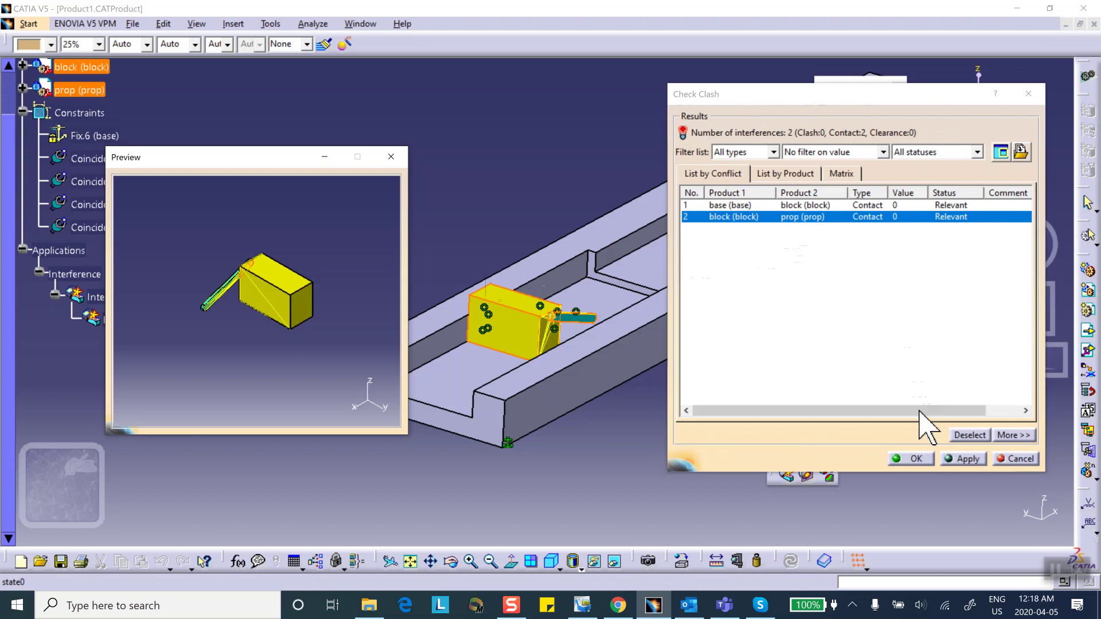
click(911, 459)
Slide the block along the X axis, away from the base's near end, using Manipulation with respect to constraints
middle_drag(644, 373, 543, 363)
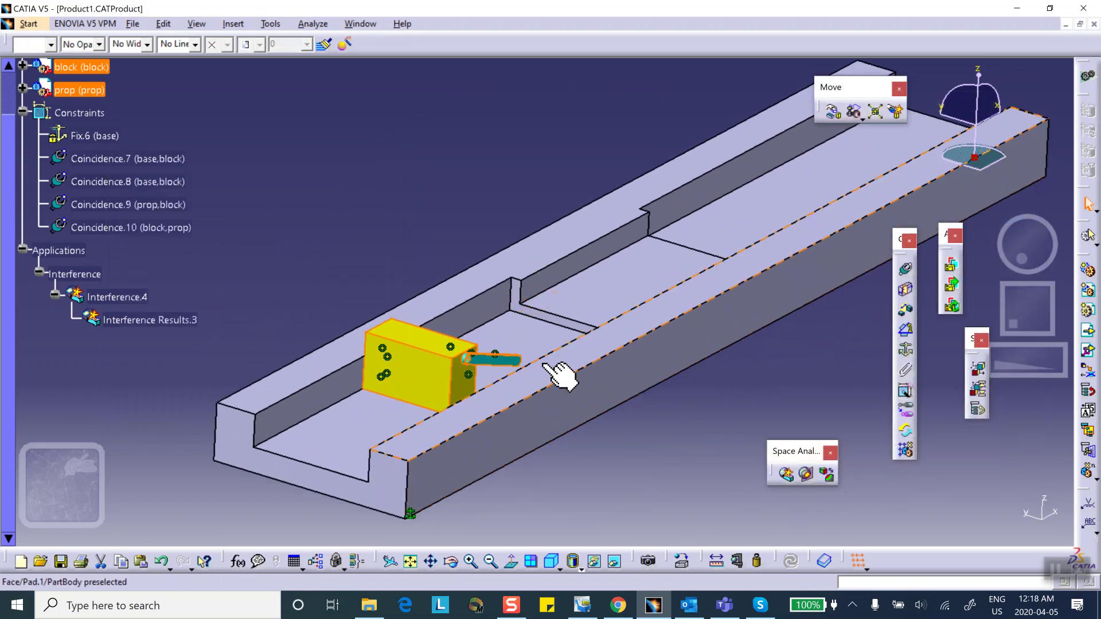
click(831, 111)
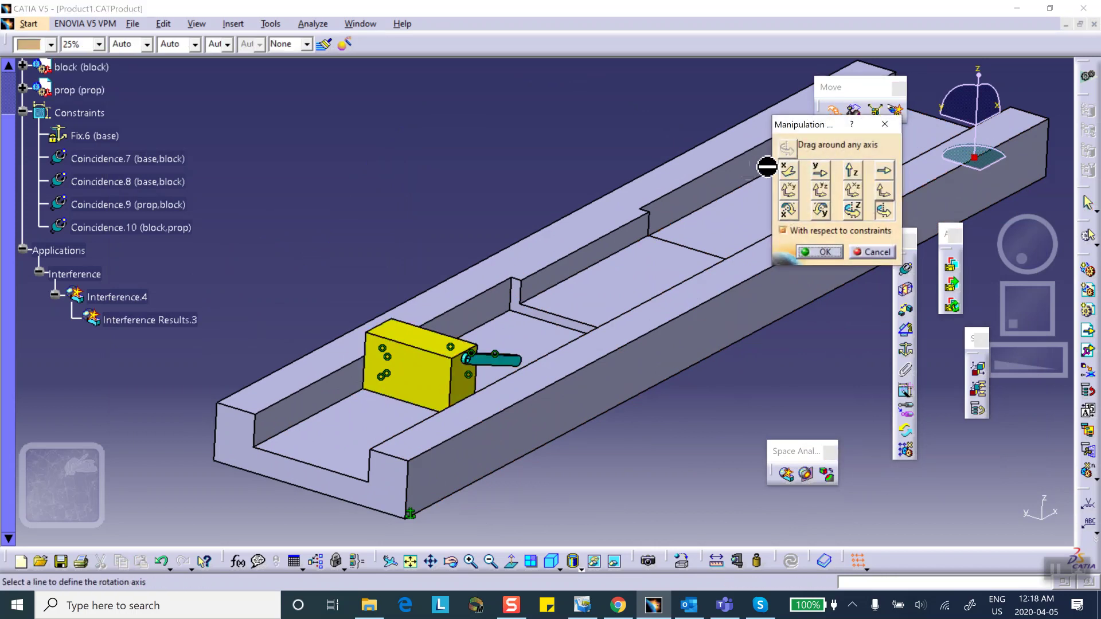
middle_drag(579, 204, 521, 170)
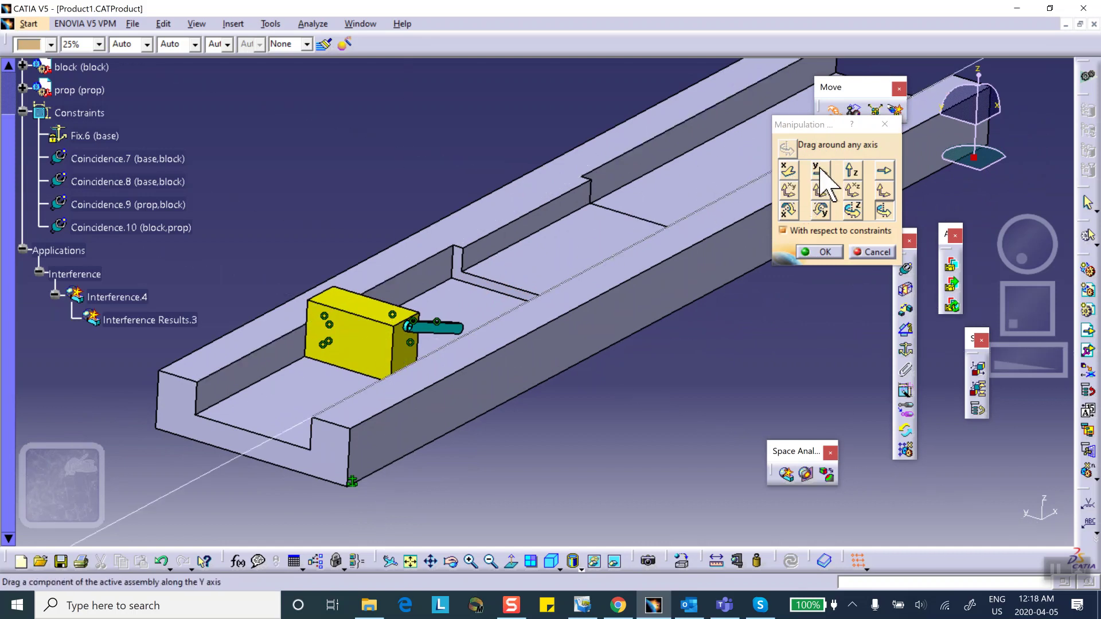
click(792, 172)
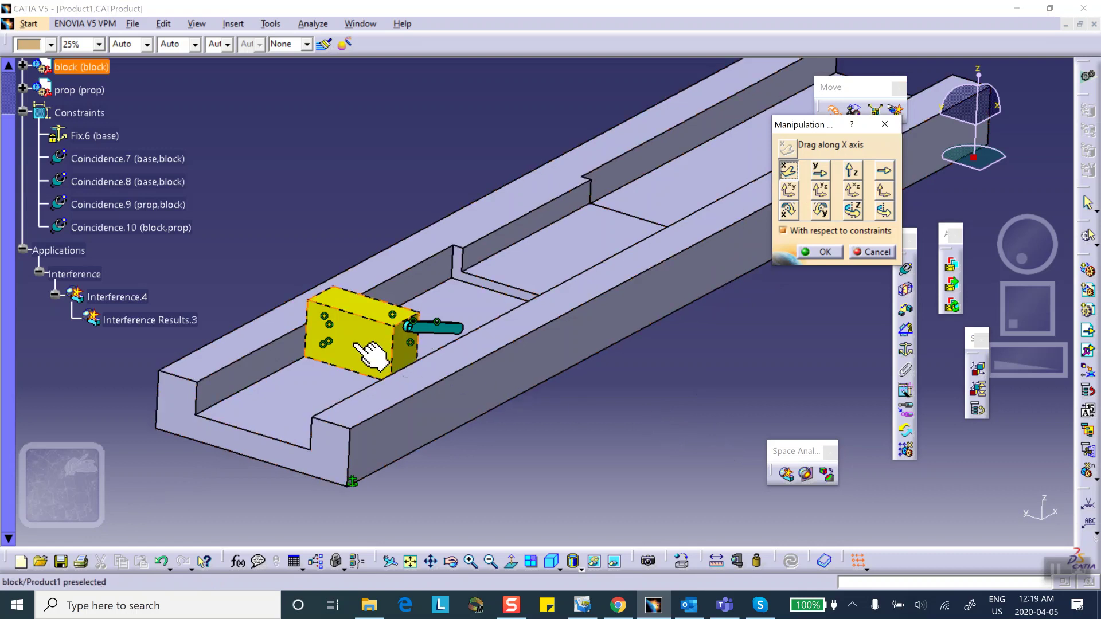
drag(370, 356, 385, 373)
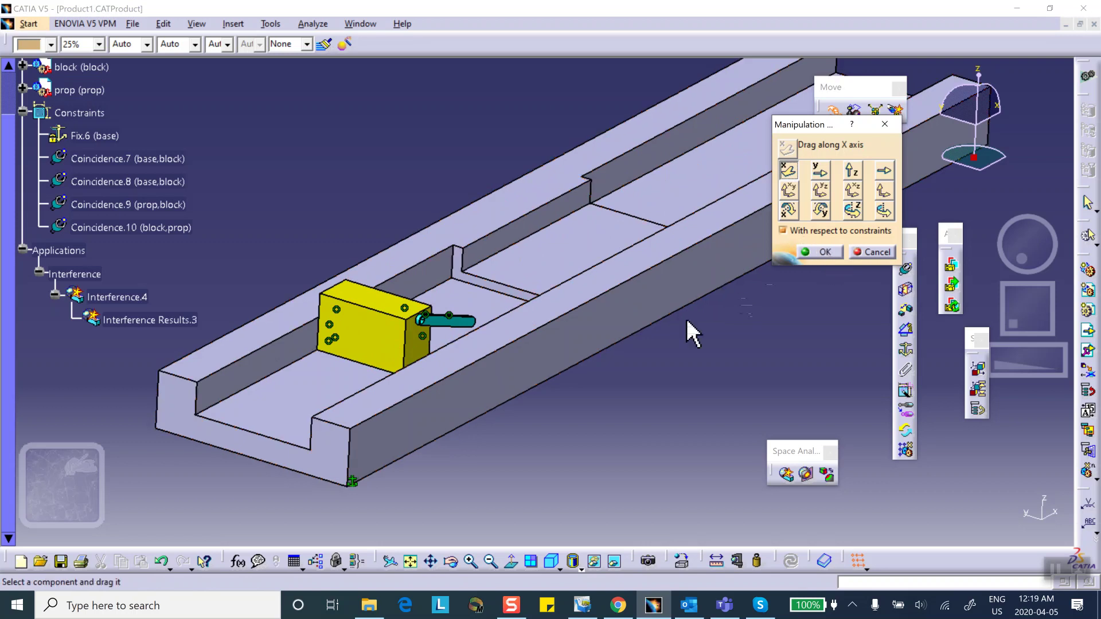
drag(413, 321, 424, 366)
click(824, 252)
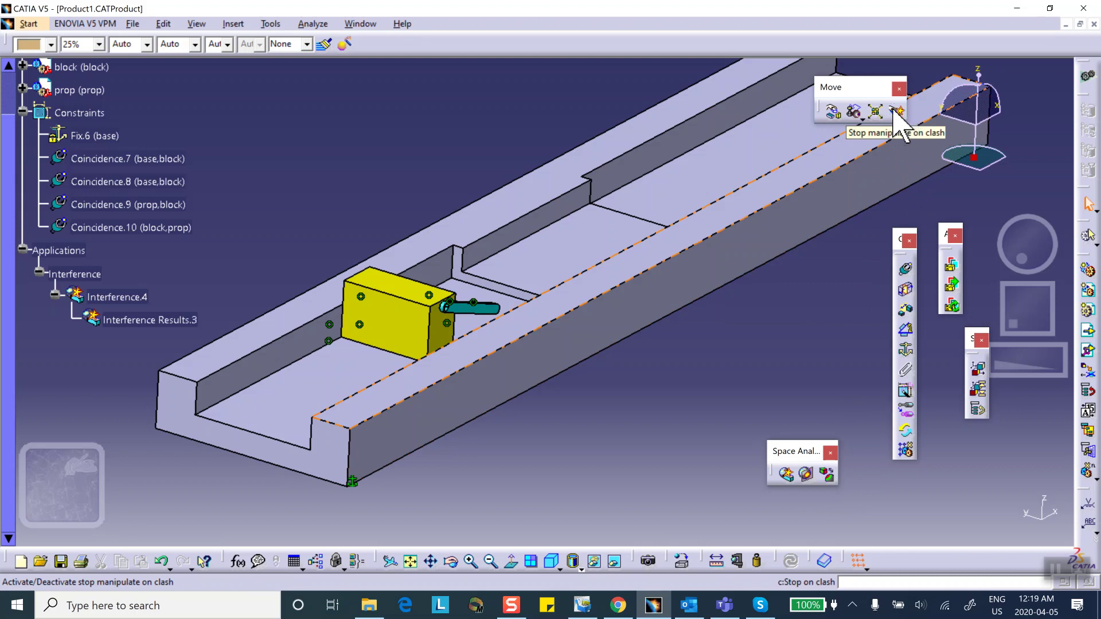
Activate Stop manipulate on clash and slide the block along the X axis to the base's near end with Manipulation
click(898, 112)
click(421, 338)
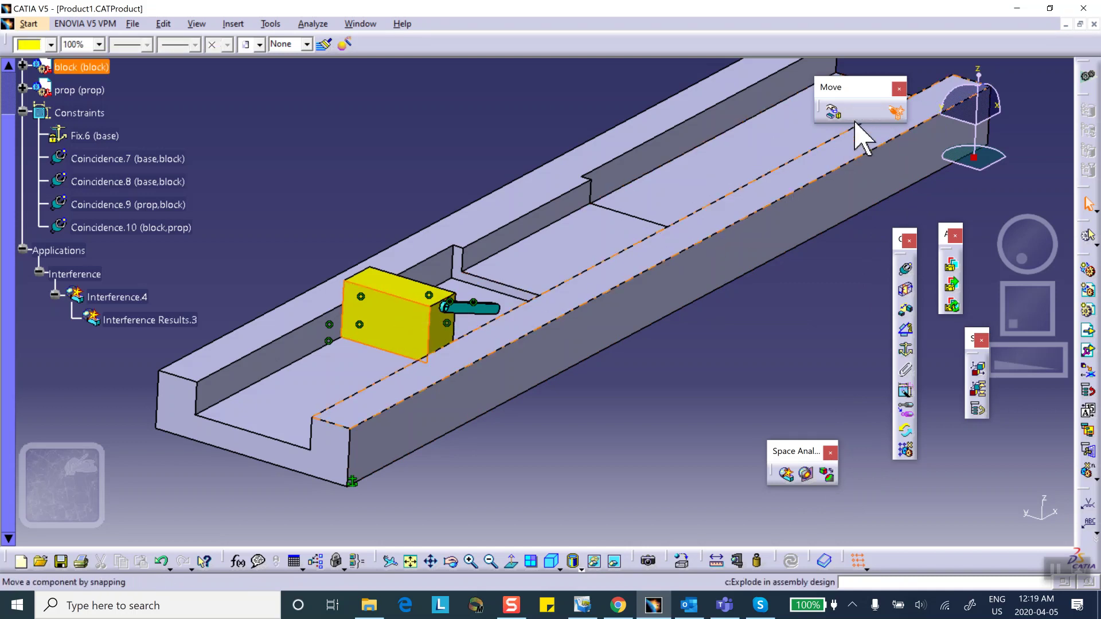
click(833, 111)
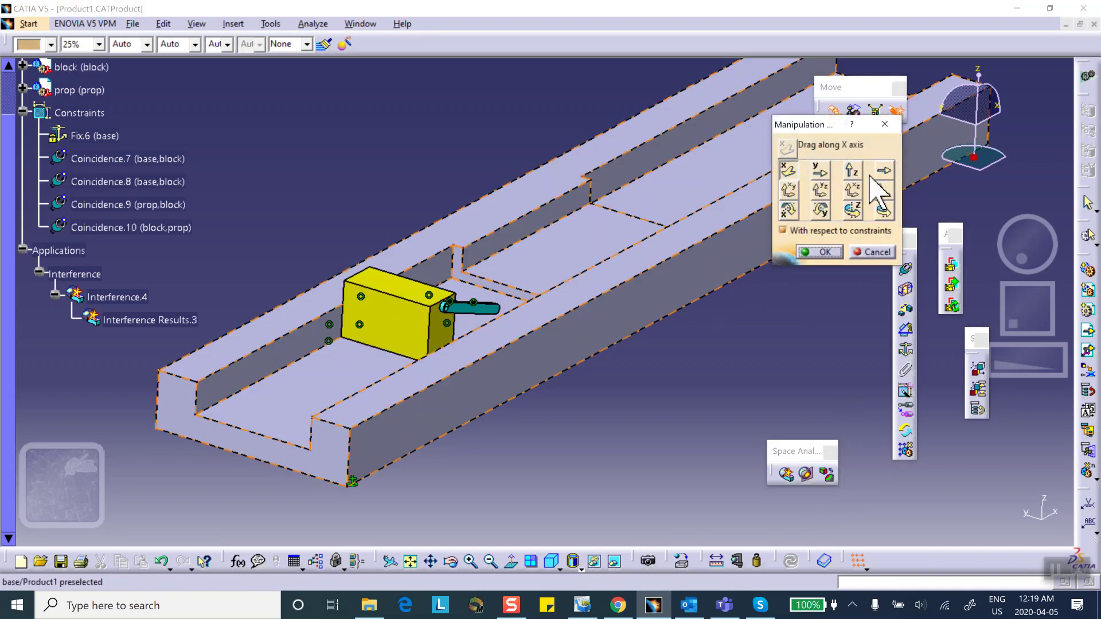
drag(438, 318, 611, 230)
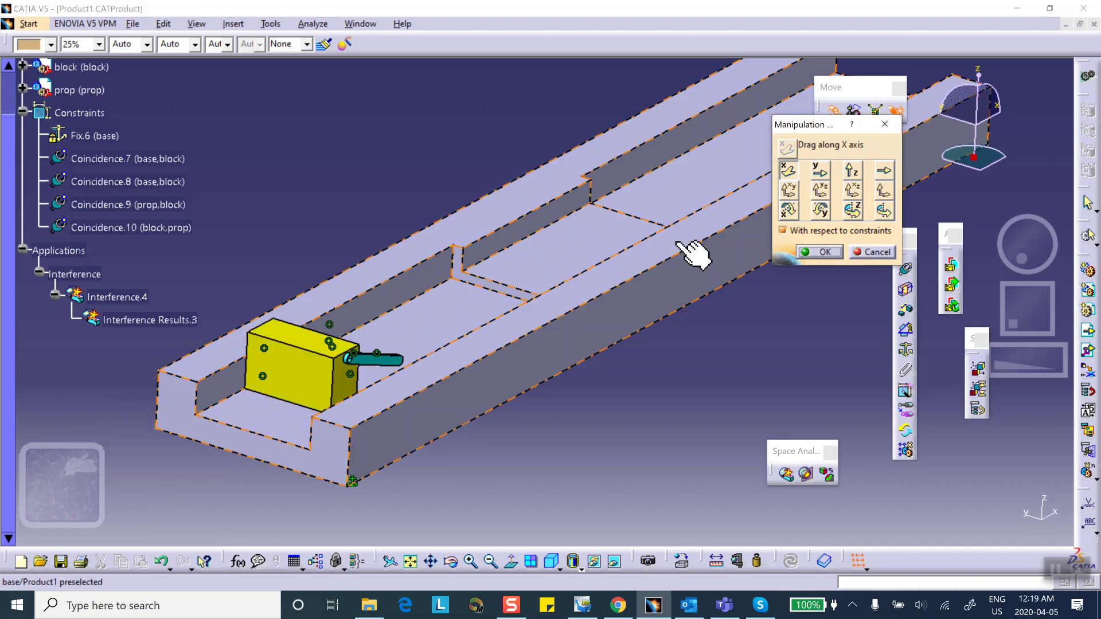
click(820, 252)
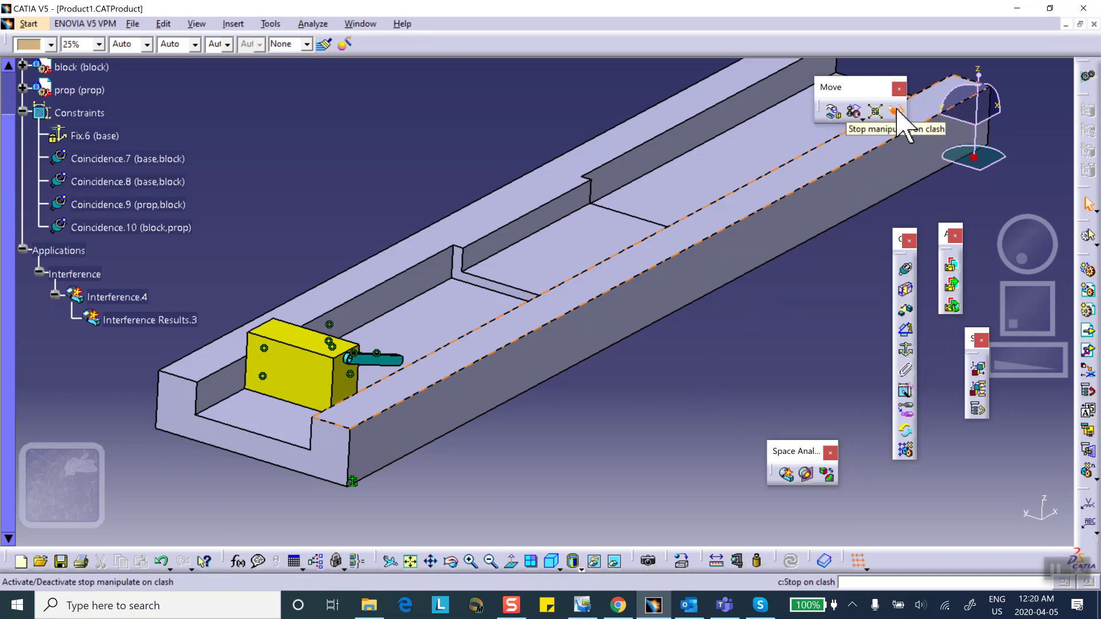
Rotate the prop upward around the axis of its hole at the block, using Manipulation with respect to constraints
click(834, 111)
middle_drag(723, 307, 715, 216)
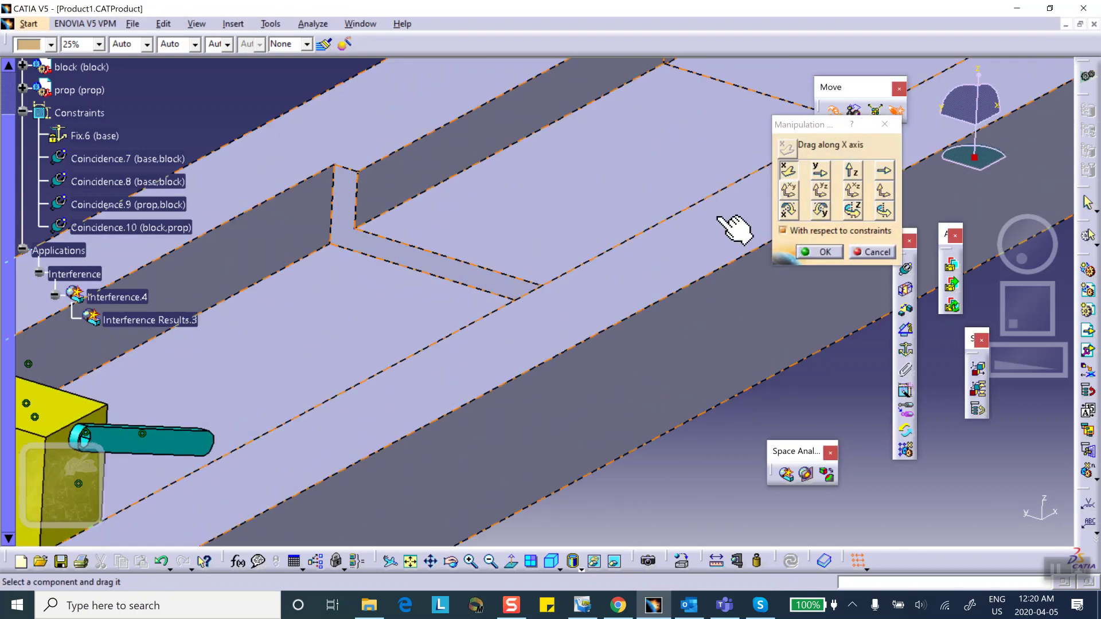
click(883, 207)
middle_drag(313, 352, 634, 142)
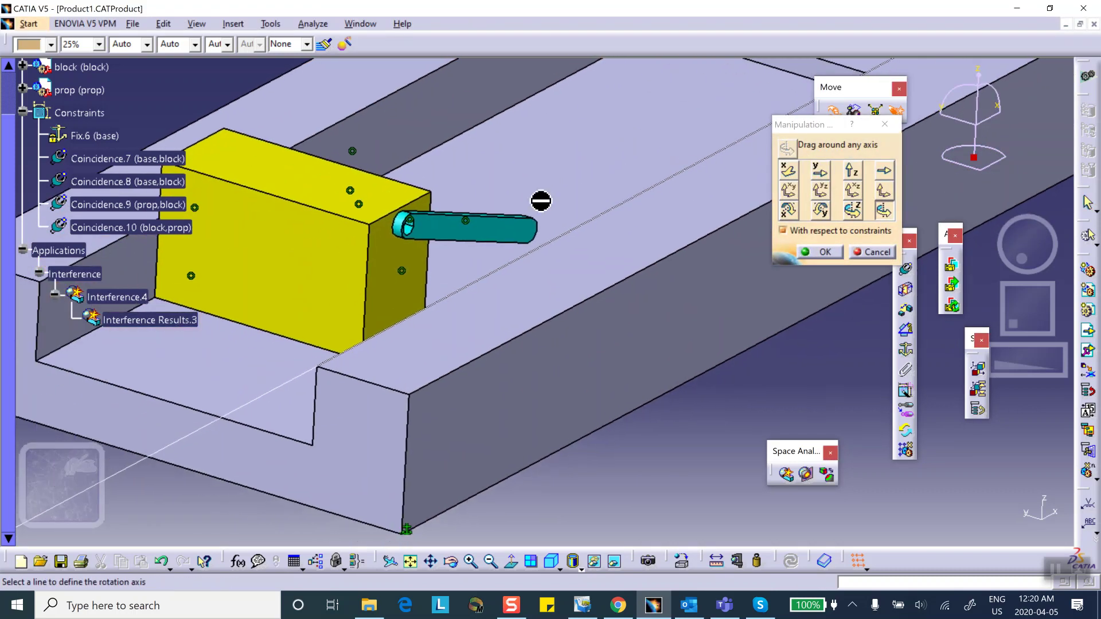
click(408, 232)
drag(490, 241, 506, 300)
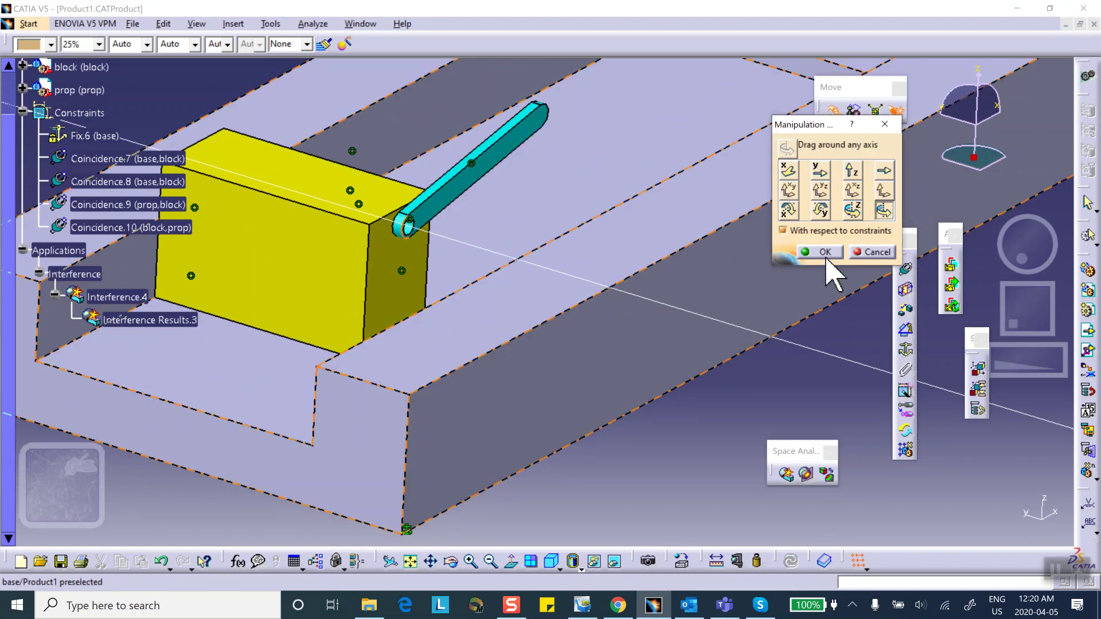
click(831, 252)
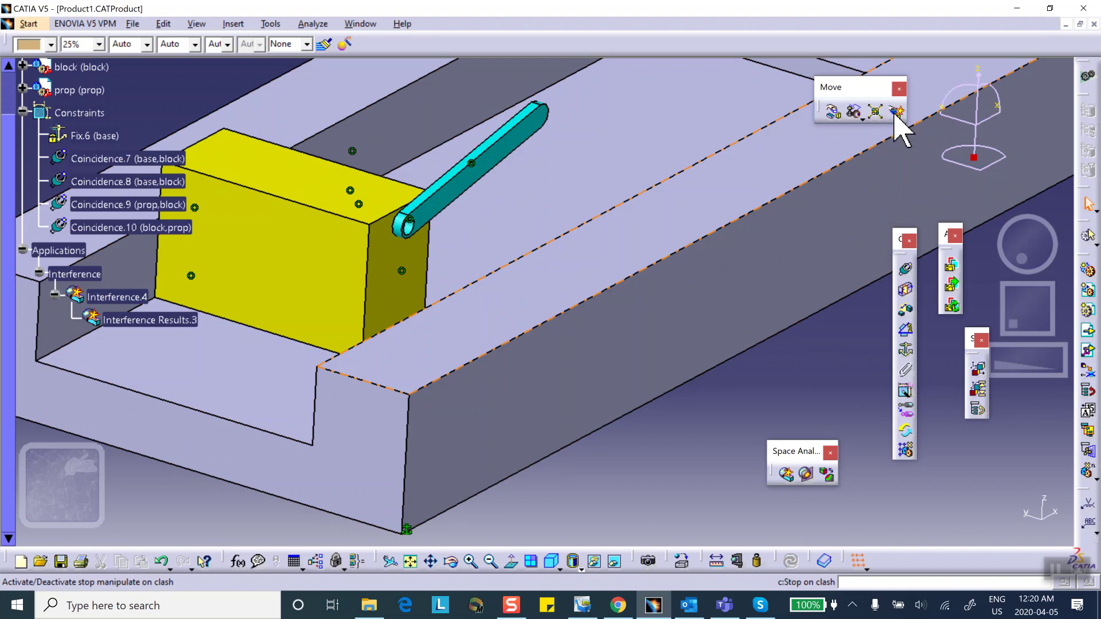
Shift the block slightly along the X axis toward the base's near end with Manipulation and accept the position
click(833, 111)
middle_drag(550, 214, 509, 333)
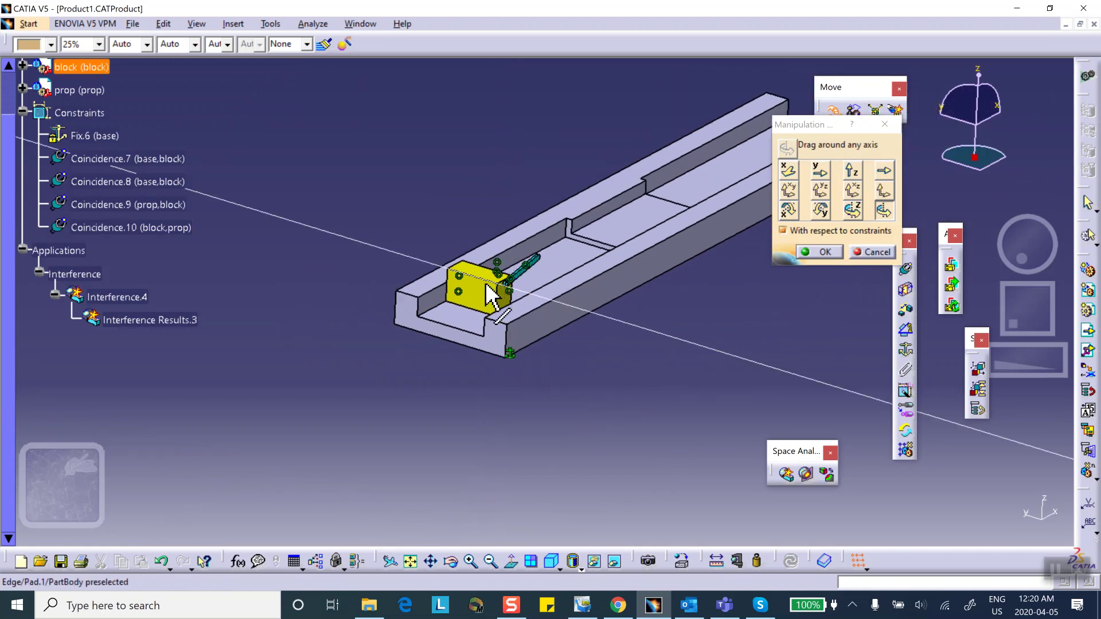
click(787, 170)
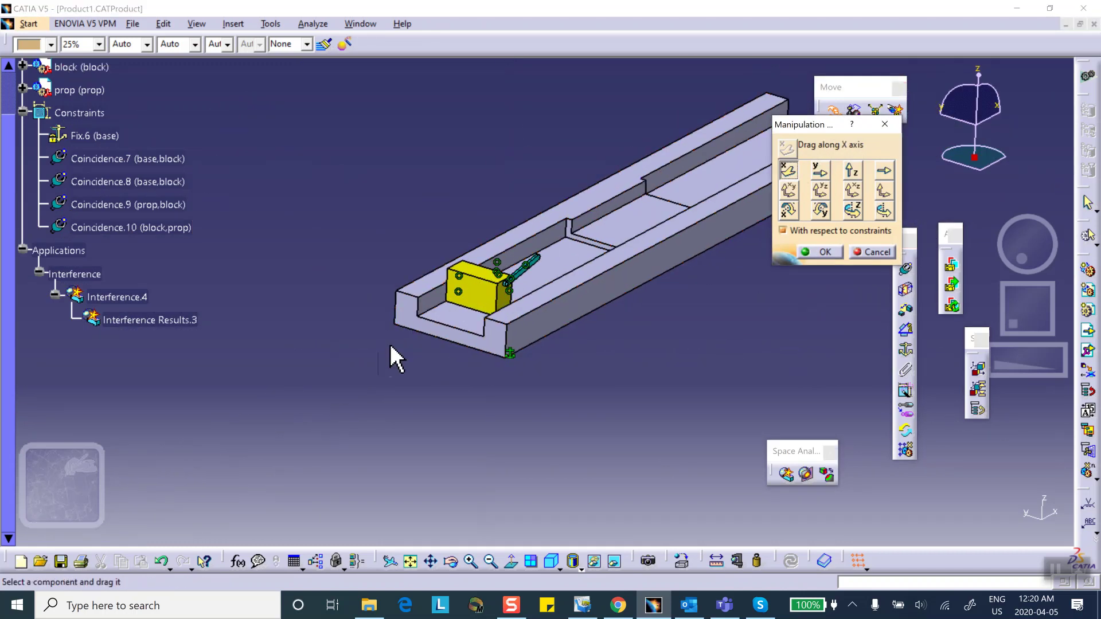
mouse_move(484, 306)
mouse_down()
mouse_move(644, 213)
mouse_move(466, 315)
mouse_up()
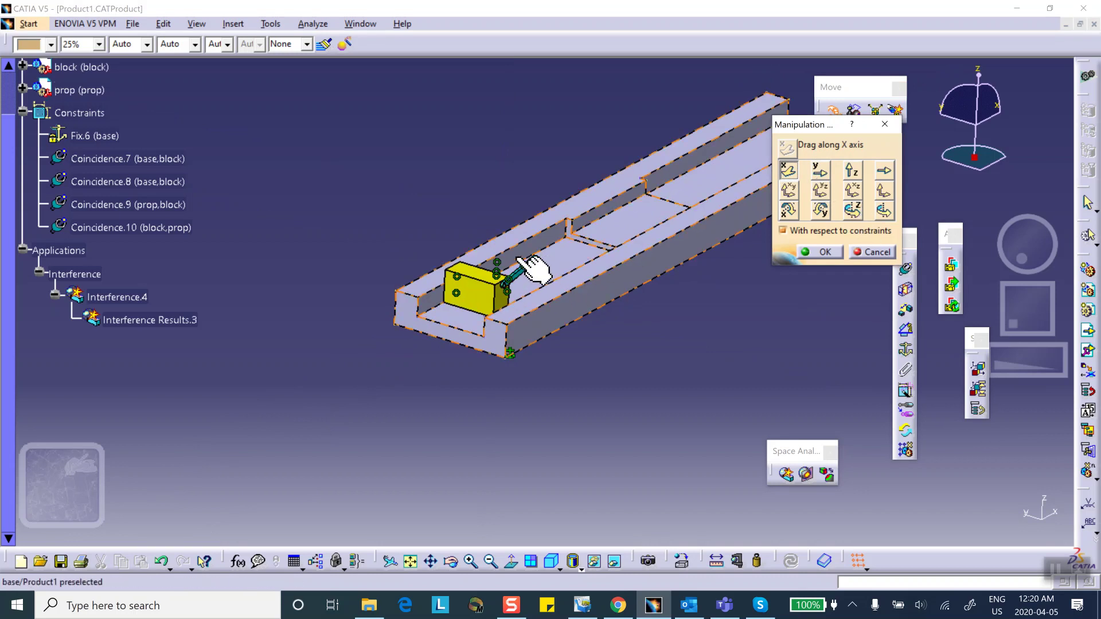
click(823, 252)
Collapse the Applications branch of the specification tree and switch to the DMU Kinematics workbench
middle_drag(407, 206, 329, 253)
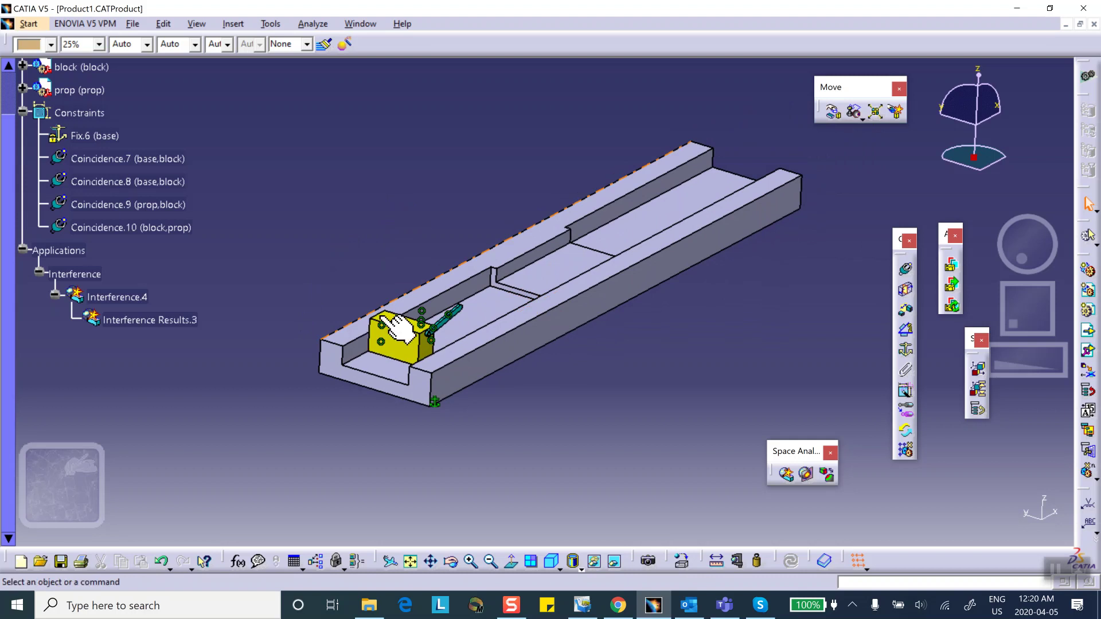
click(23, 250)
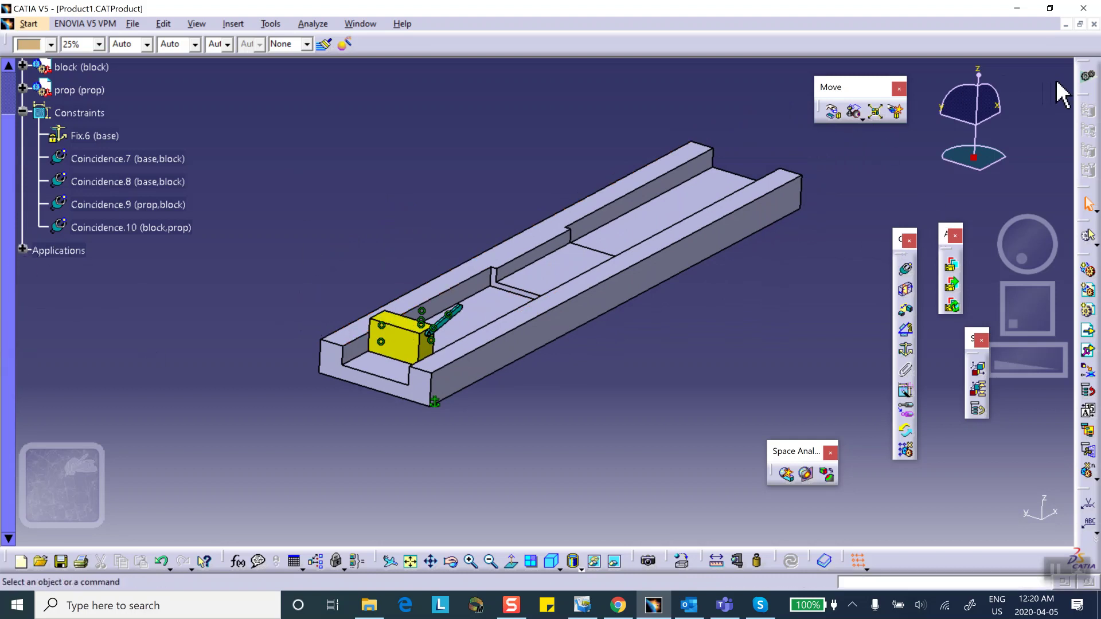
click(1088, 76)
click(817, 393)
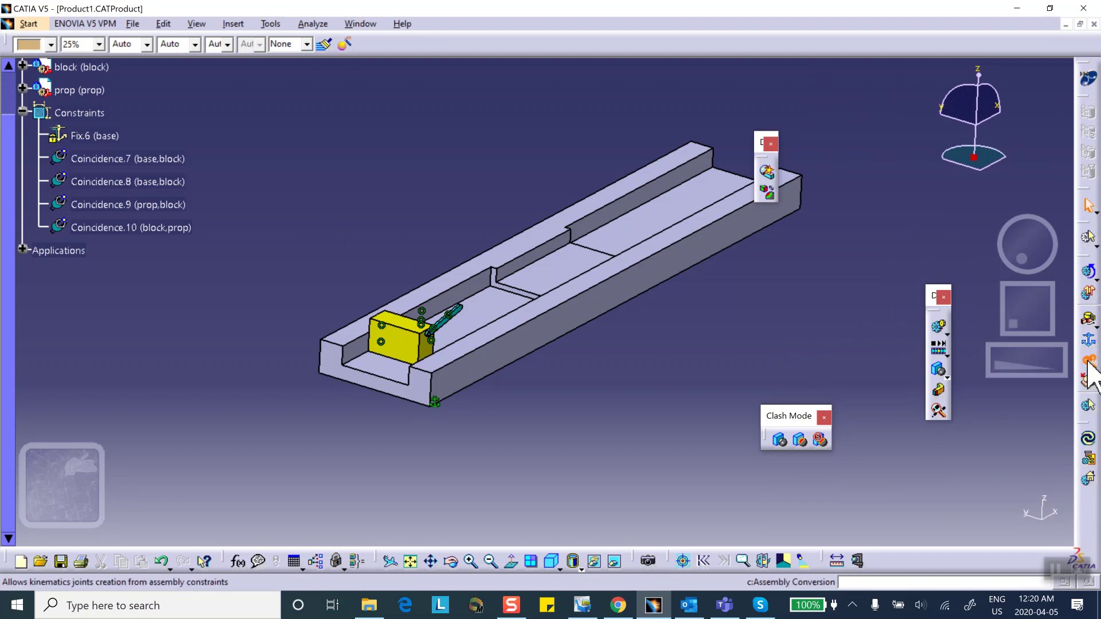
Convert the assembly constraints into joints automatically in a new mechanism named Mechanism.1
click(1089, 361)
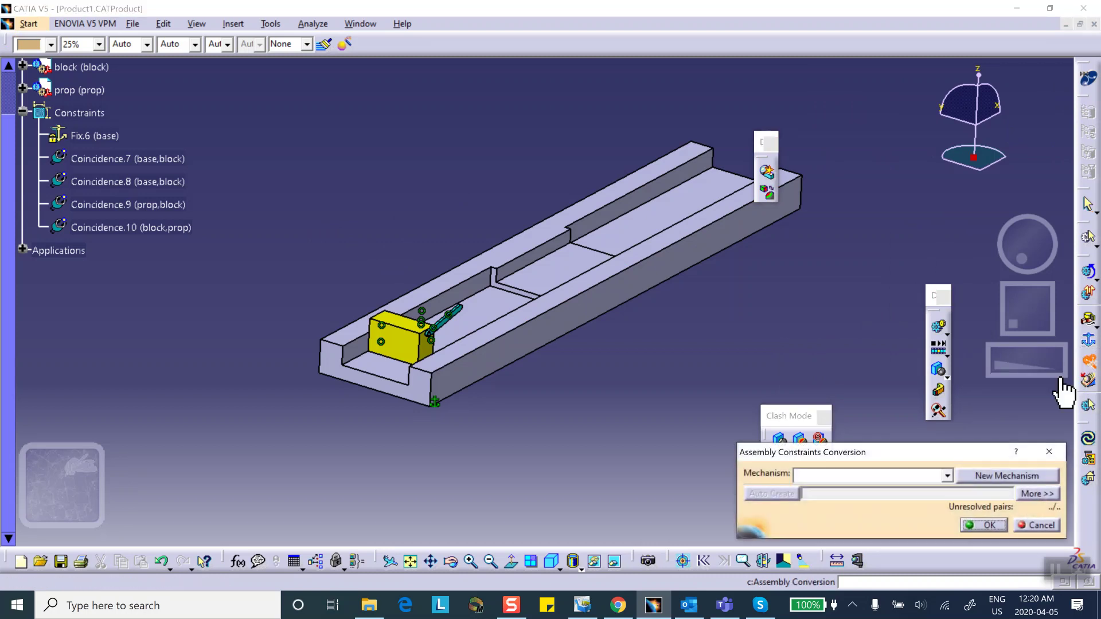
click(997, 476)
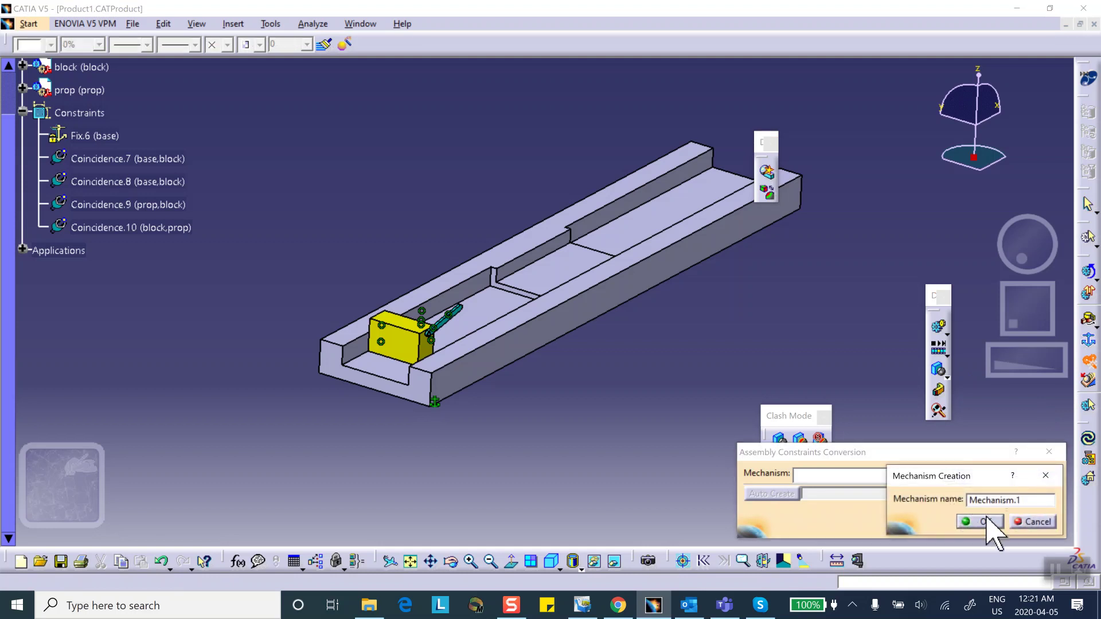
click(995, 523)
click(773, 494)
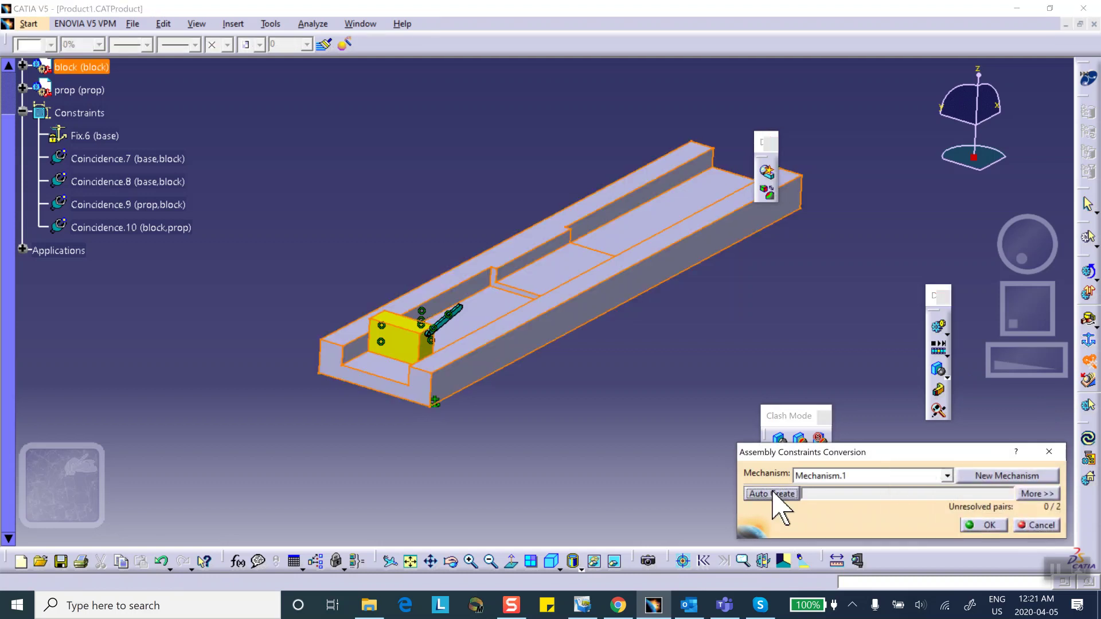
click(982, 525)
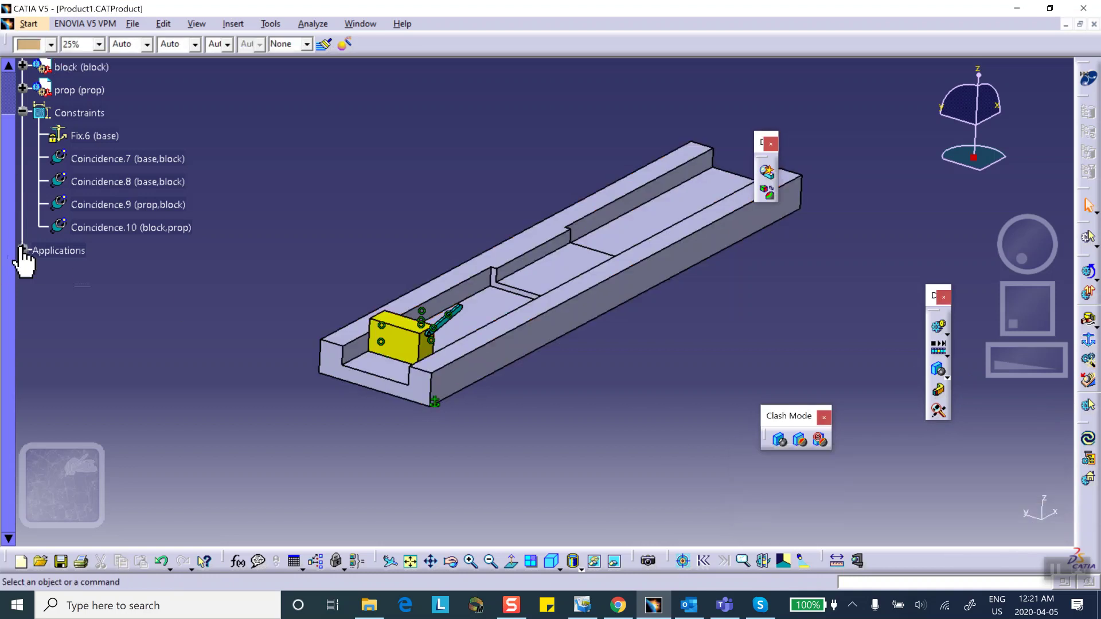
Expand the joints of Mechanism.1 in the specification tree and make the prismatic joint between base and block length driven
click(22, 112)
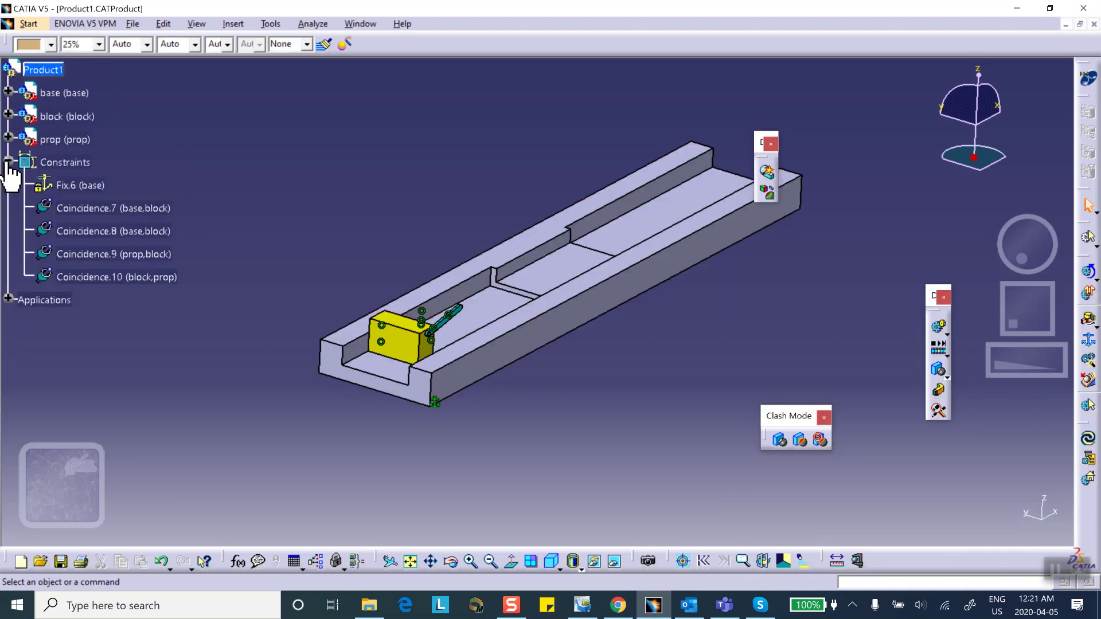
click(8, 161)
click(8, 185)
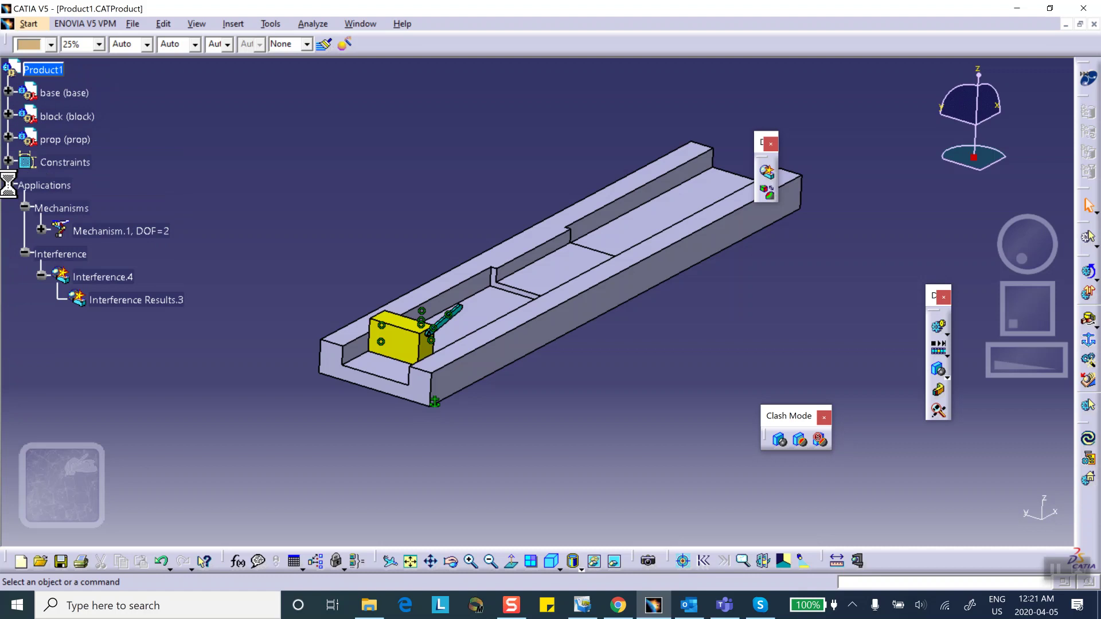
click(41, 230)
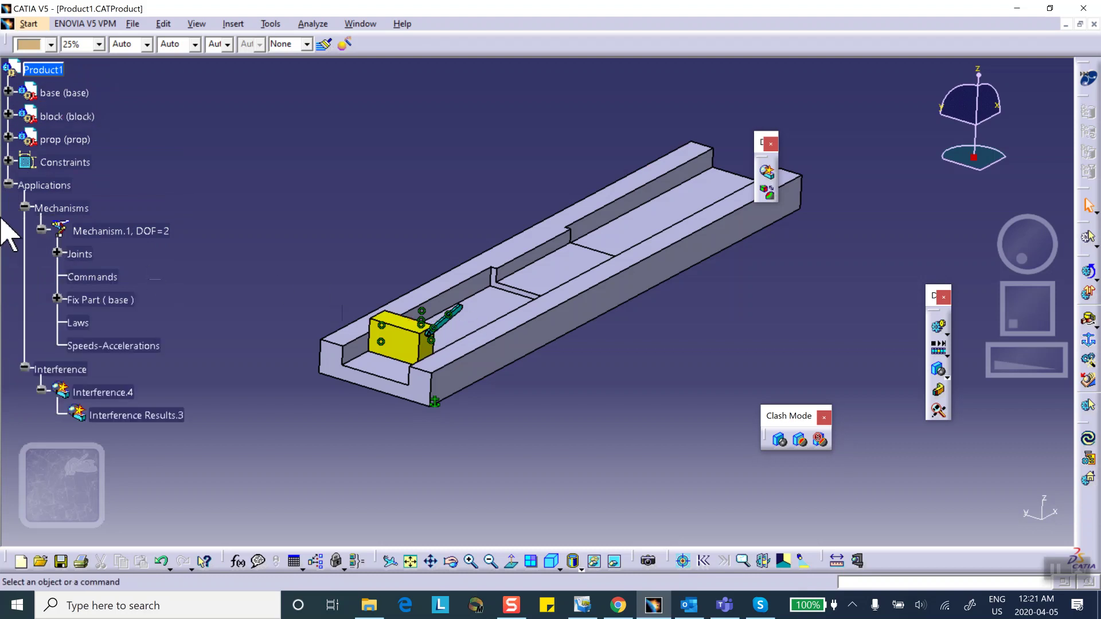
click(58, 253)
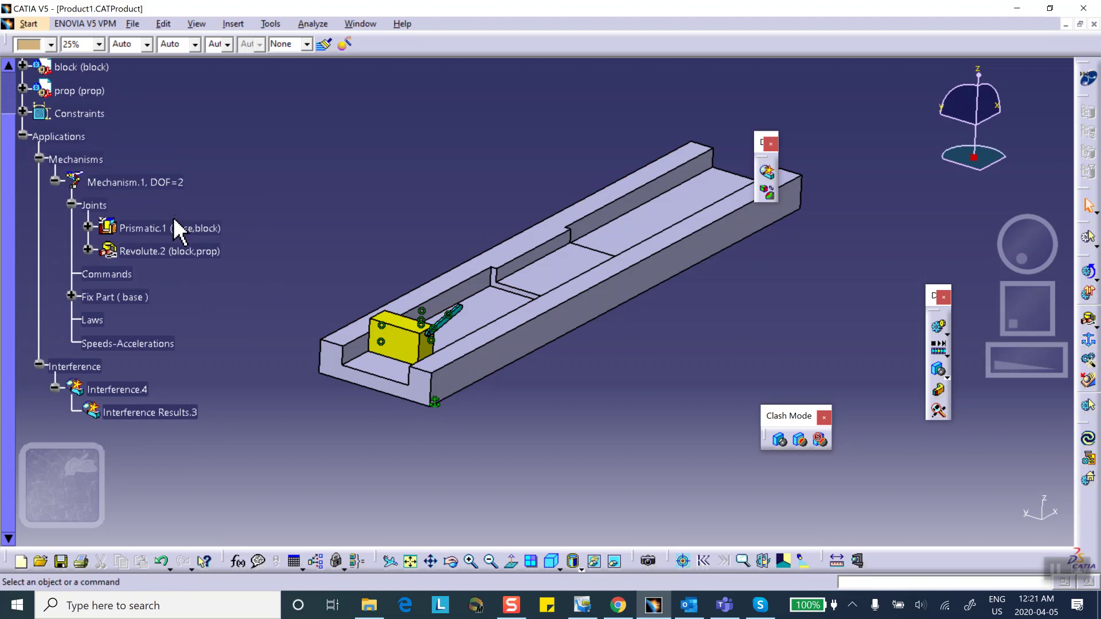
double_click(175, 227)
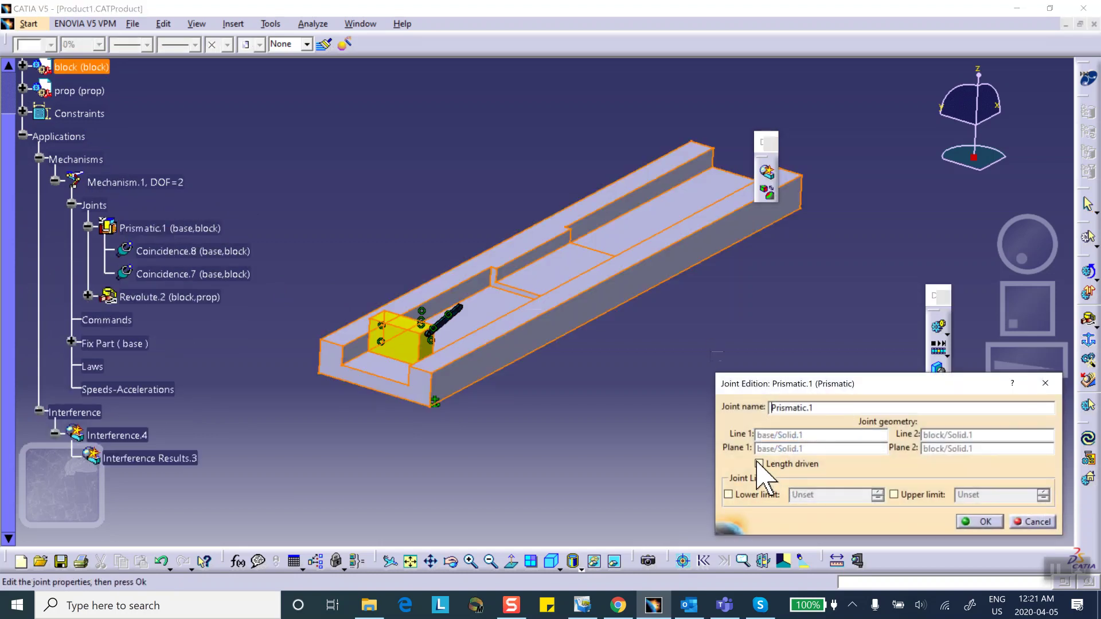
click(758, 463)
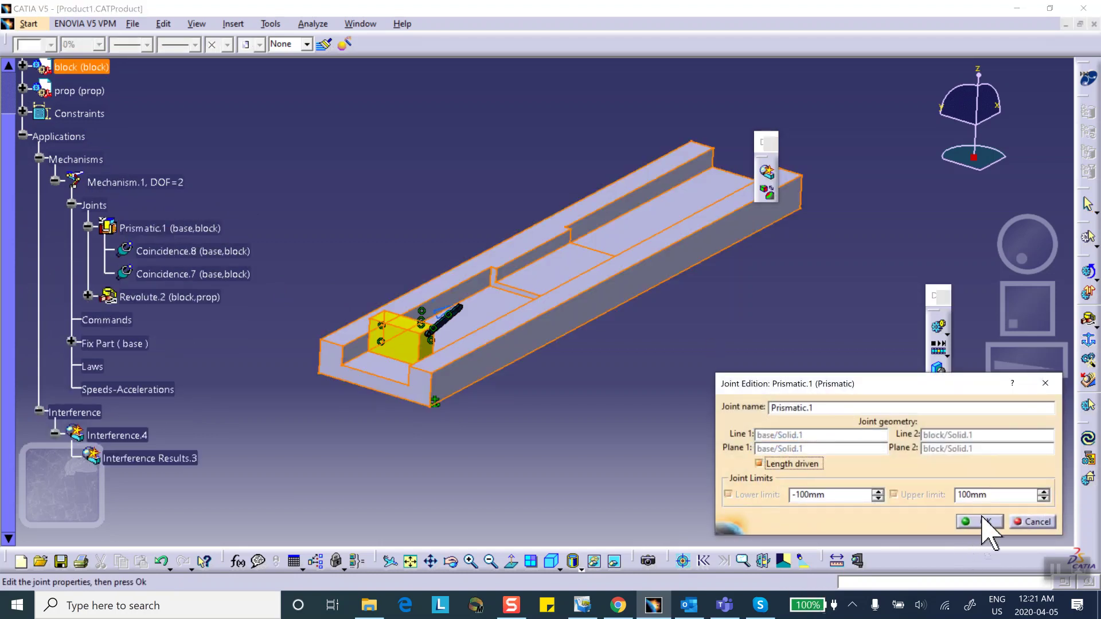
click(983, 522)
Make the revolute joint between block and prop angle driven and acknowledge the message
double_click(189, 297)
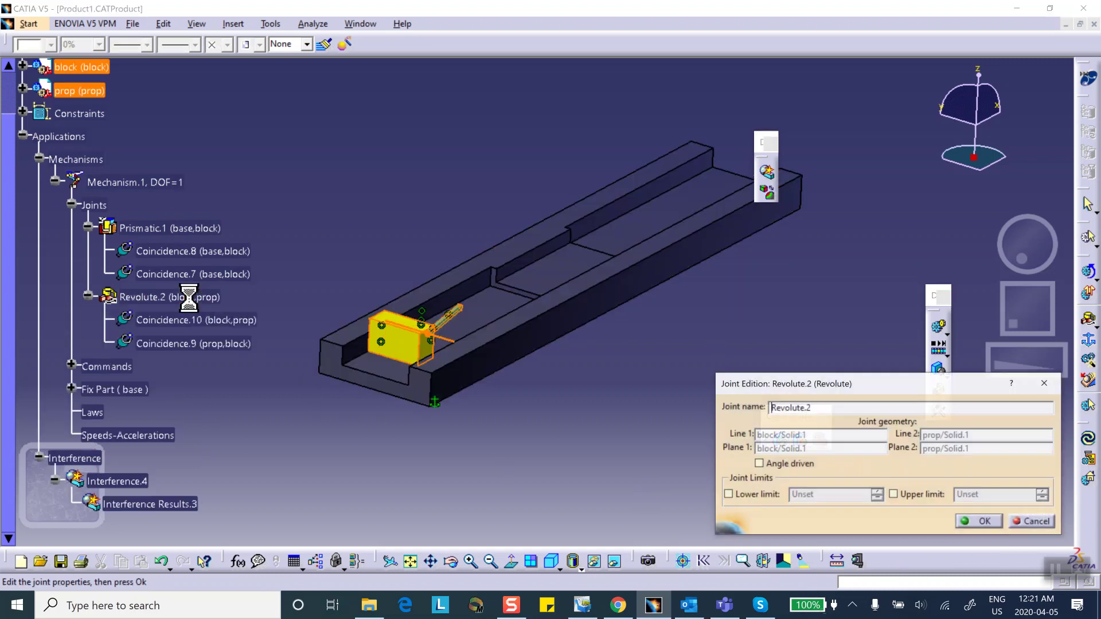
click(759, 463)
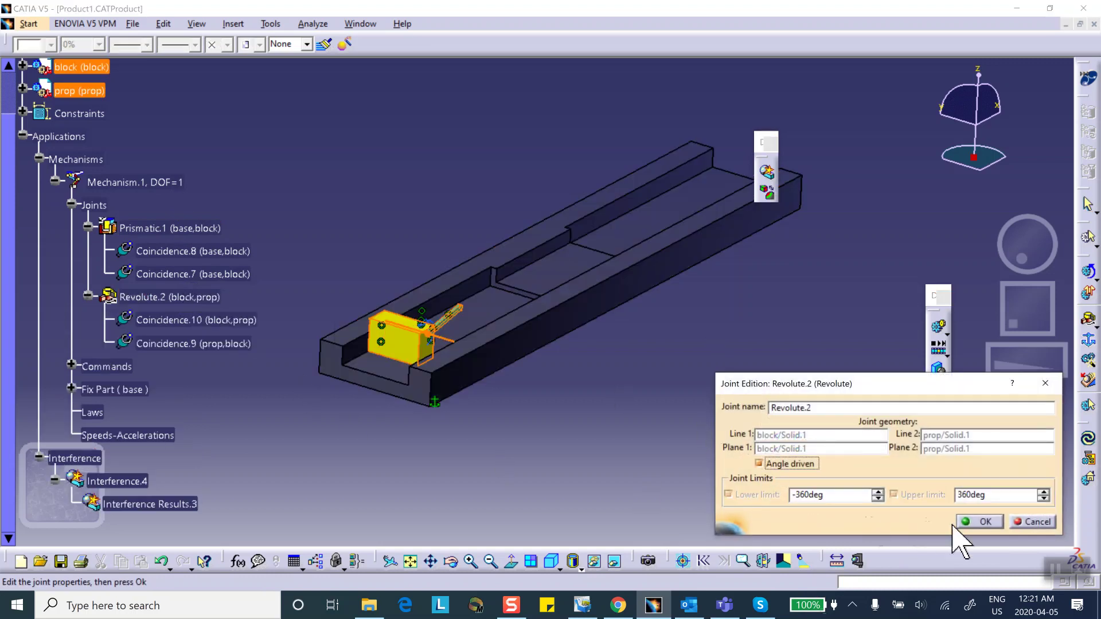
click(983, 521)
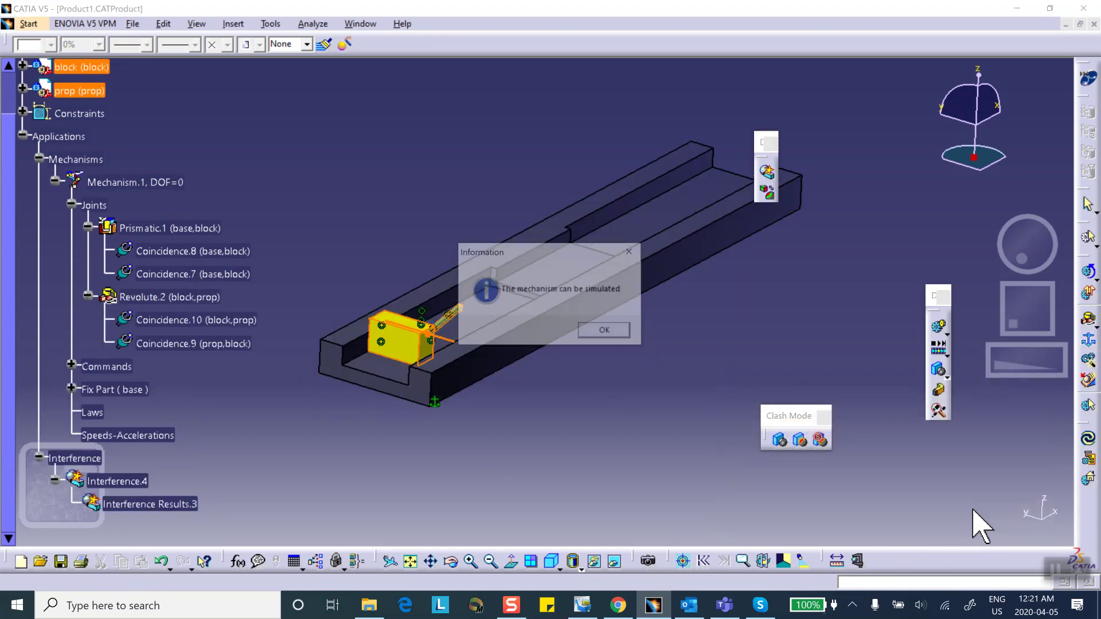
click(592, 330)
Collapse the Mechanisms branch and open the command simulation of Mechanism.1, reset to its initial position and set to immediate mode
middle_drag(308, 159, 413, 178)
click(39, 159)
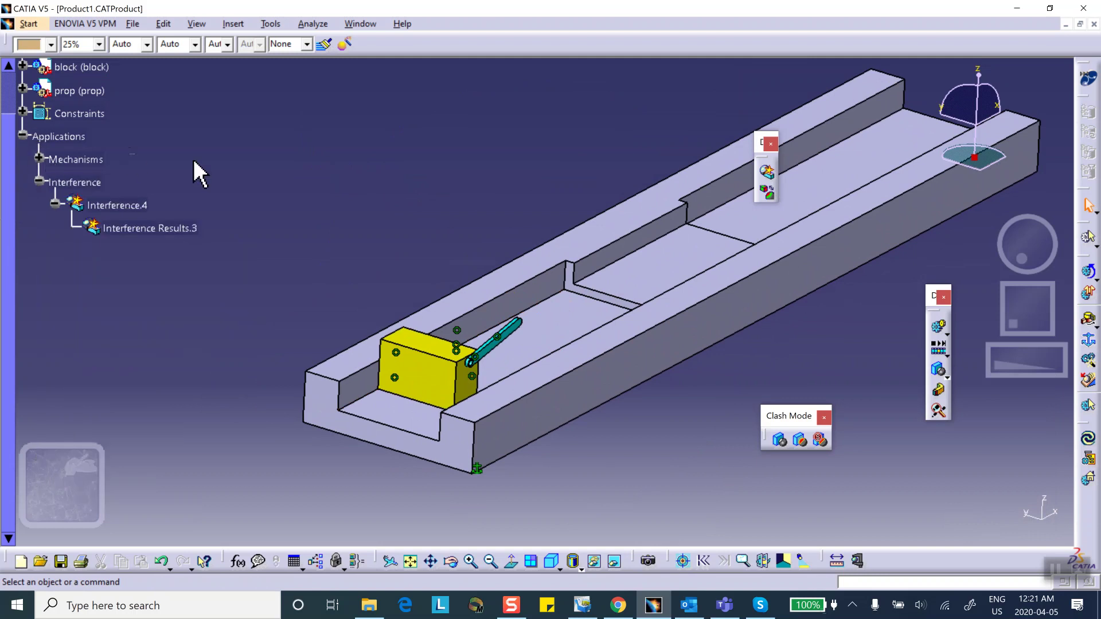
click(1091, 281)
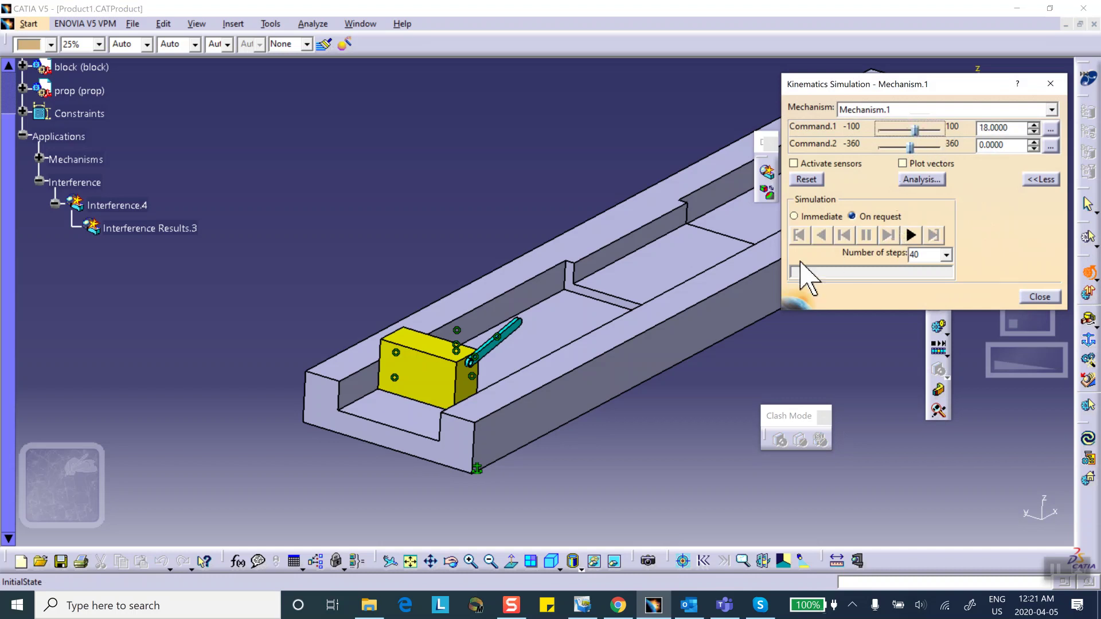
click(806, 180)
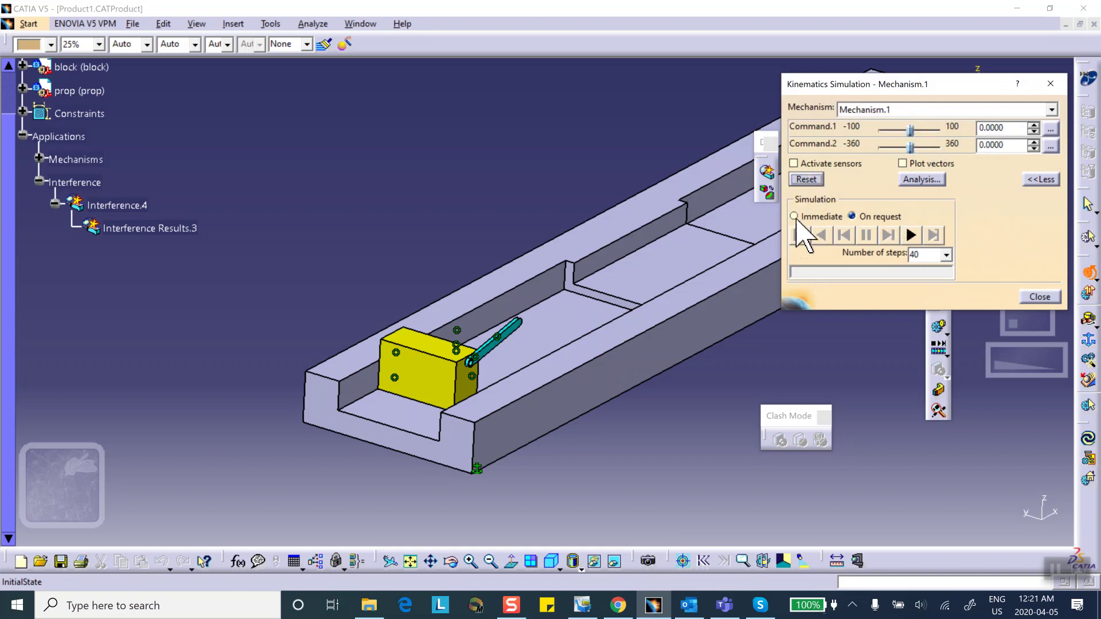
click(794, 216)
middle_drag(627, 191, 445, 172)
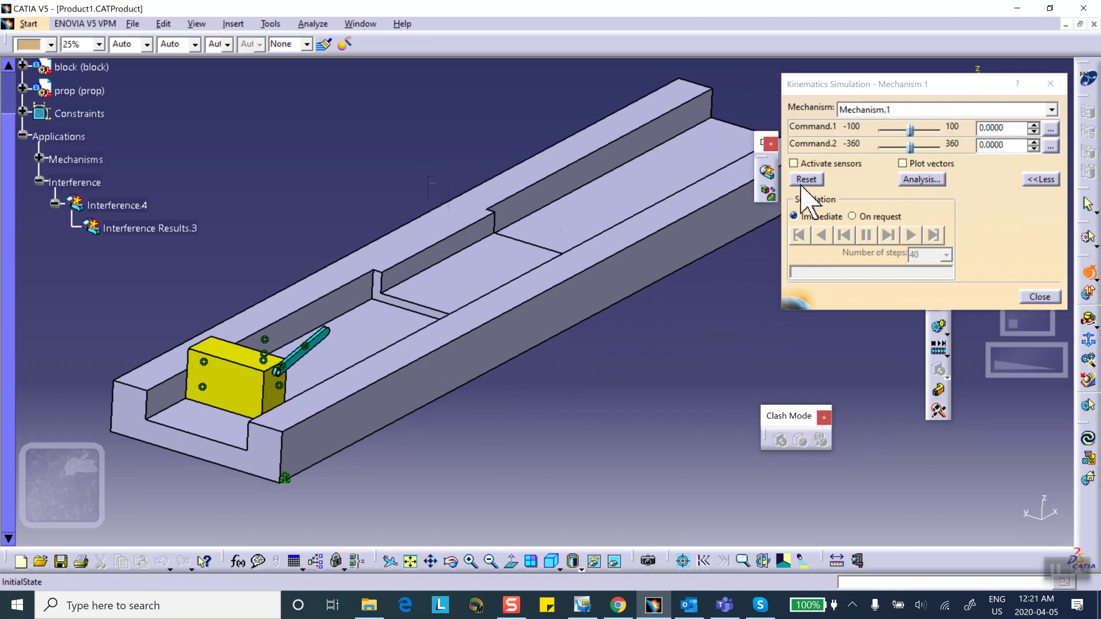
Set the highest value of Command.1 to 308 and test the block's travel down to -100, resetting the mechanism
mouse_move(912, 130)
mouse_down()
mouse_move(949, 130)
mouse_move(910, 130)
mouse_up()
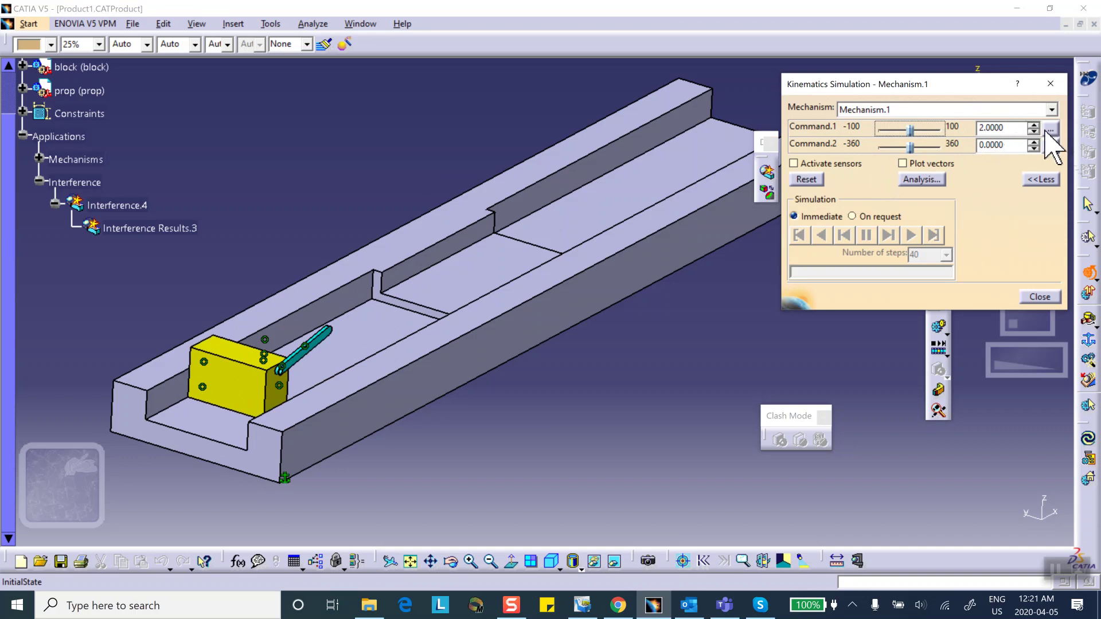
click(1050, 130)
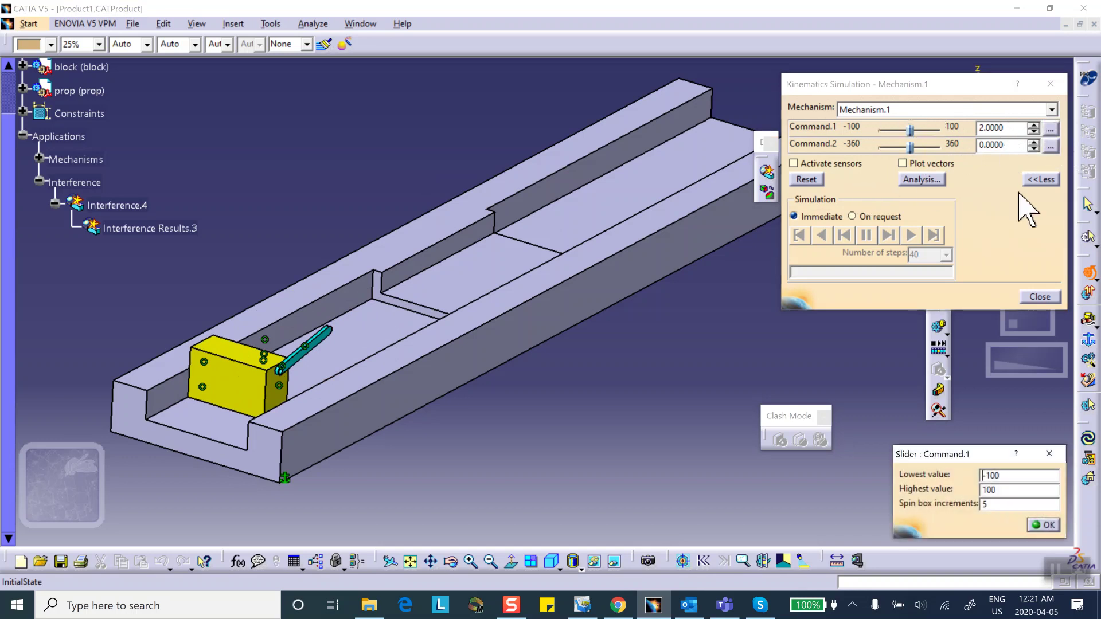
drag(1012, 490, 944, 496)
text(30)
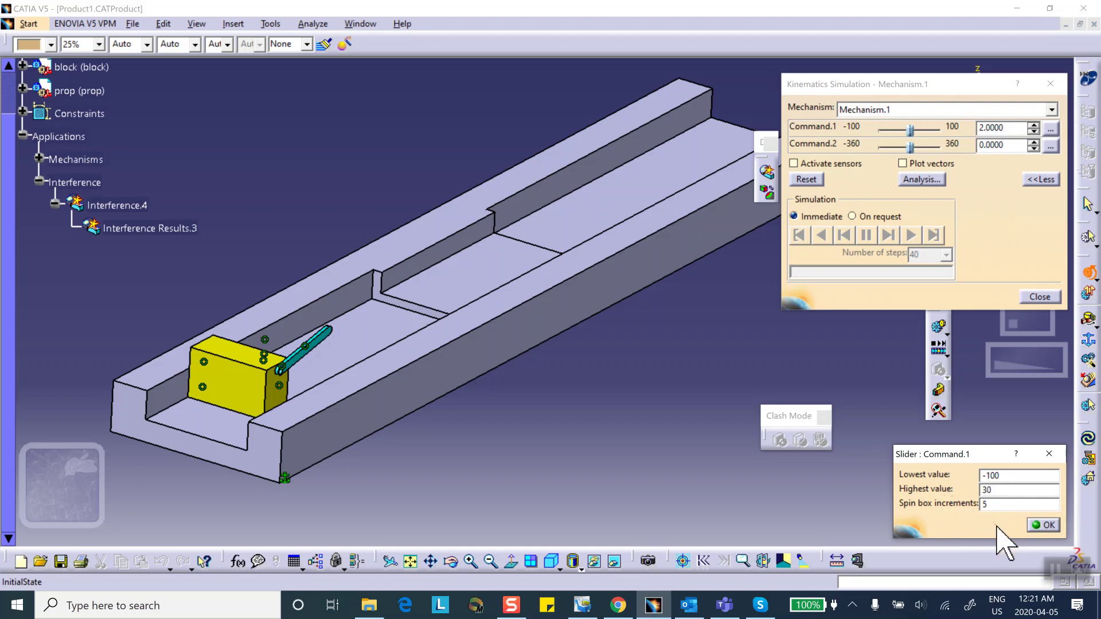
click(1044, 526)
drag(896, 131, 871, 131)
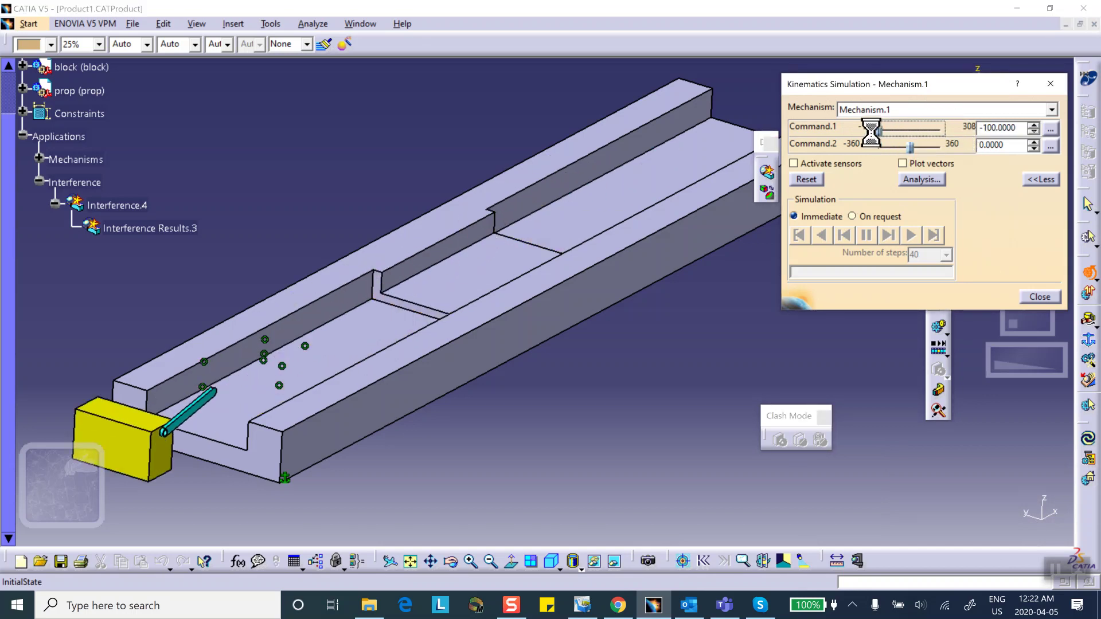
click(807, 179)
Set the highest value of Command.2 to 720 and test the prop's rotation, resetting the mechanism
drag(911, 146, 866, 185)
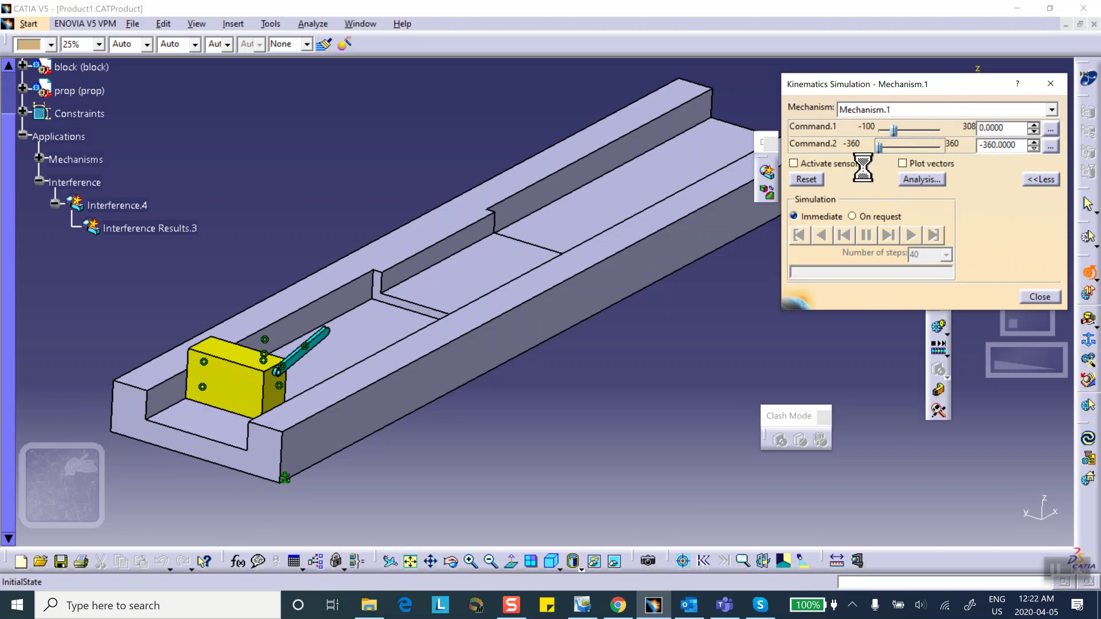
click(1050, 145)
double_click(993, 490)
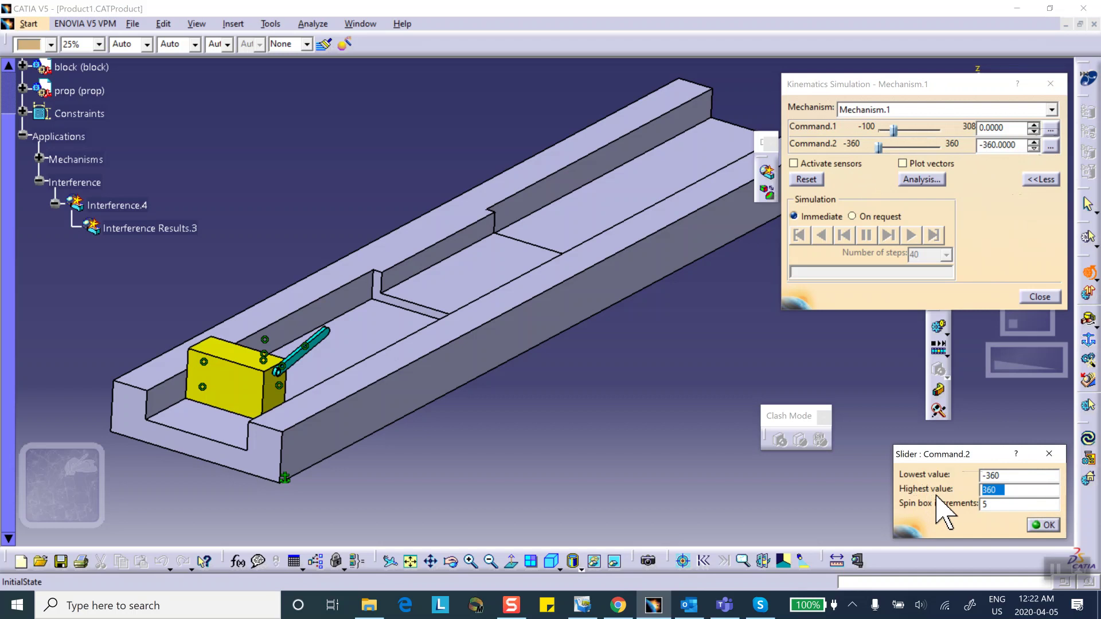
text(720)
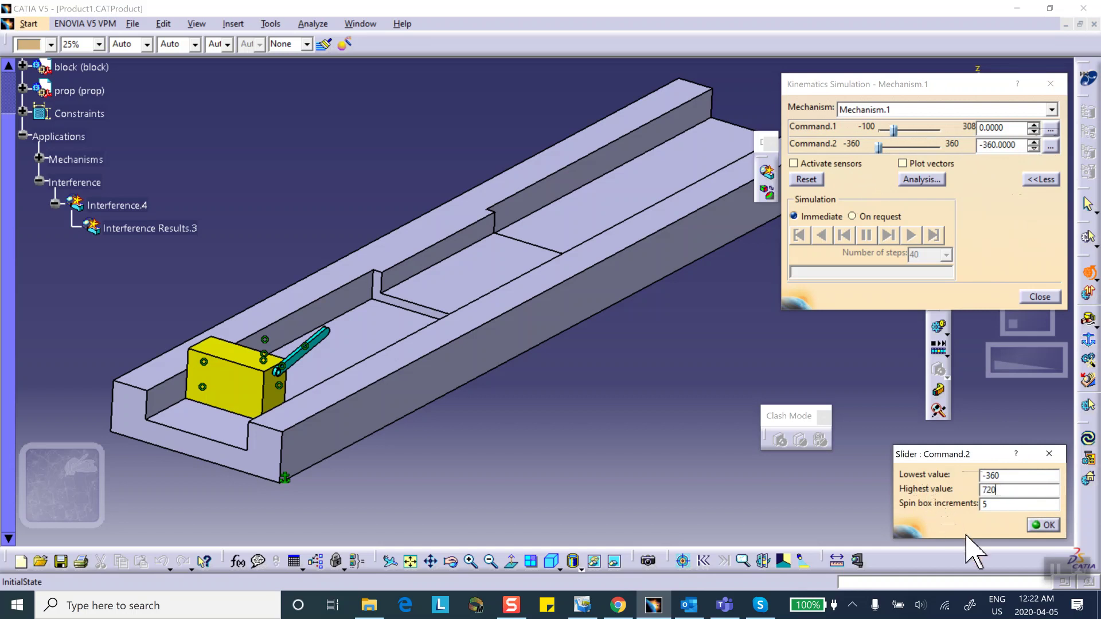
click(1044, 524)
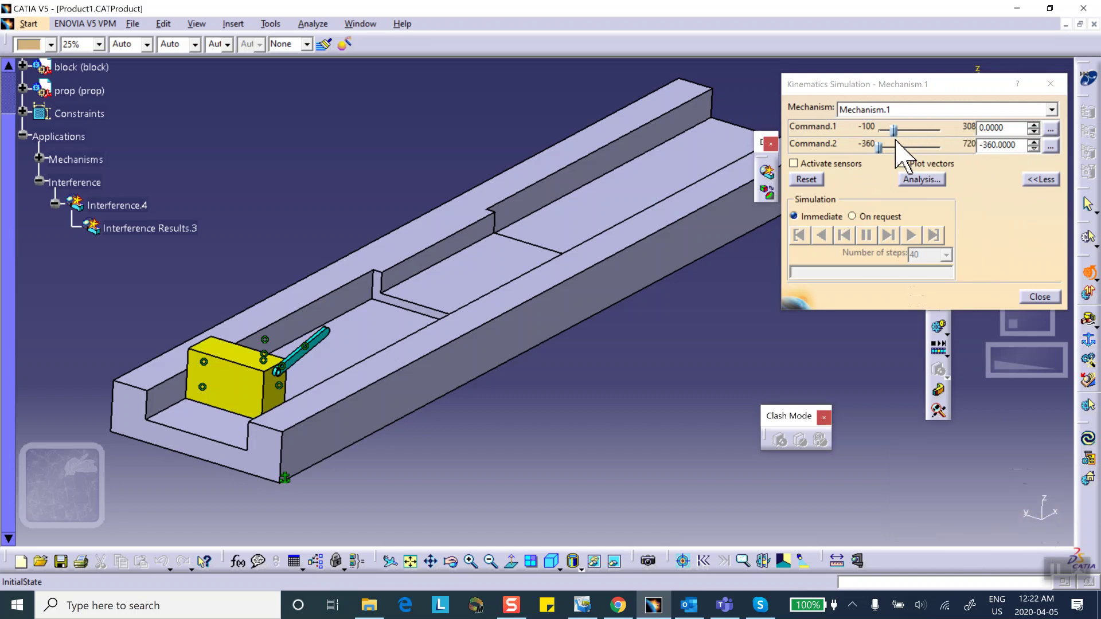
drag(879, 147, 836, 148)
click(810, 179)
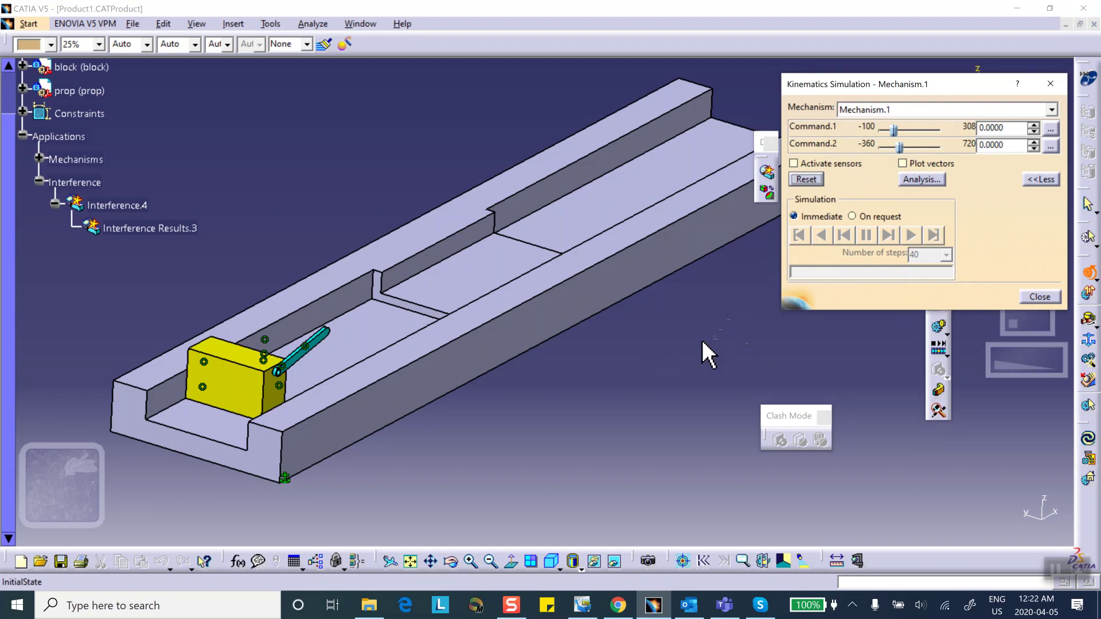
Activate the simulation sensors and set the Interference Results.3 NbClash sensor to be observed
middle_drag(614, 371, 587, 349)
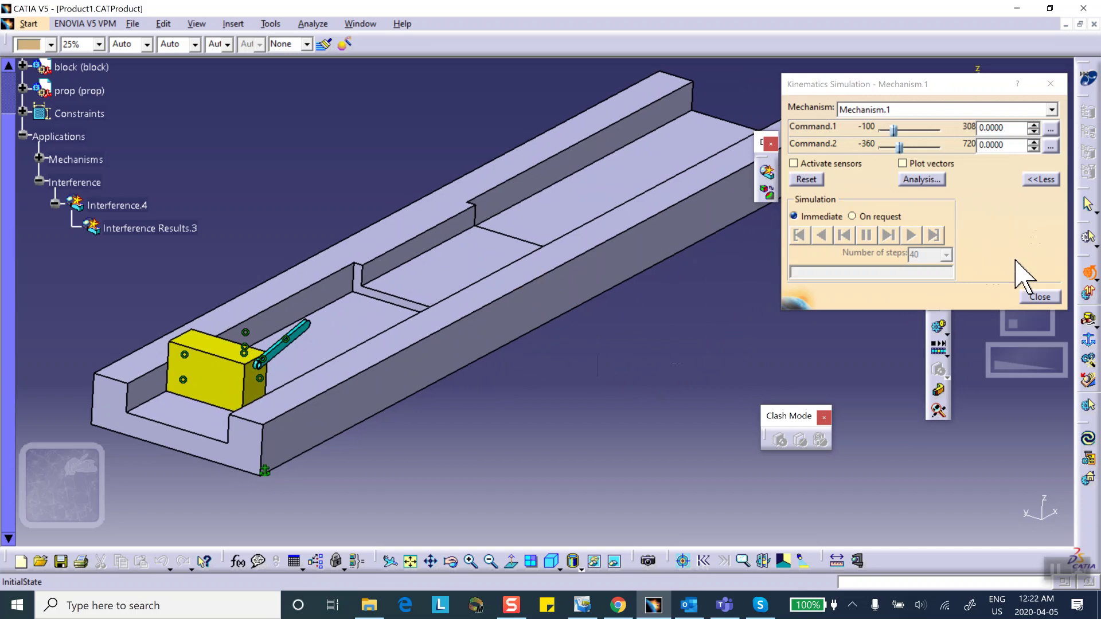
click(794, 163)
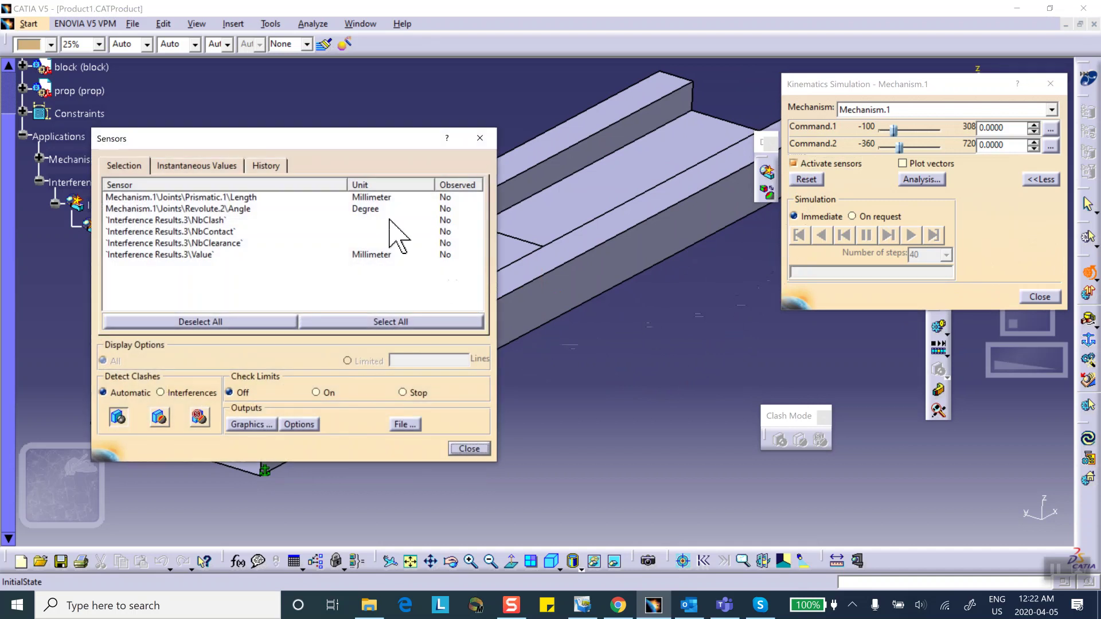
drag(331, 150, 481, 142)
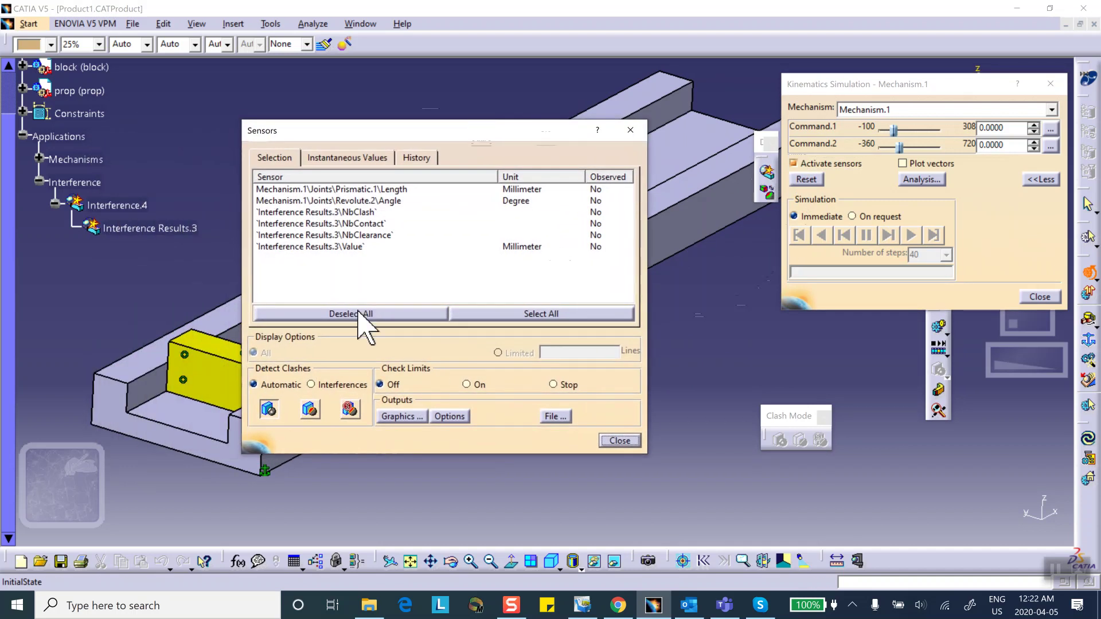
click(334, 211)
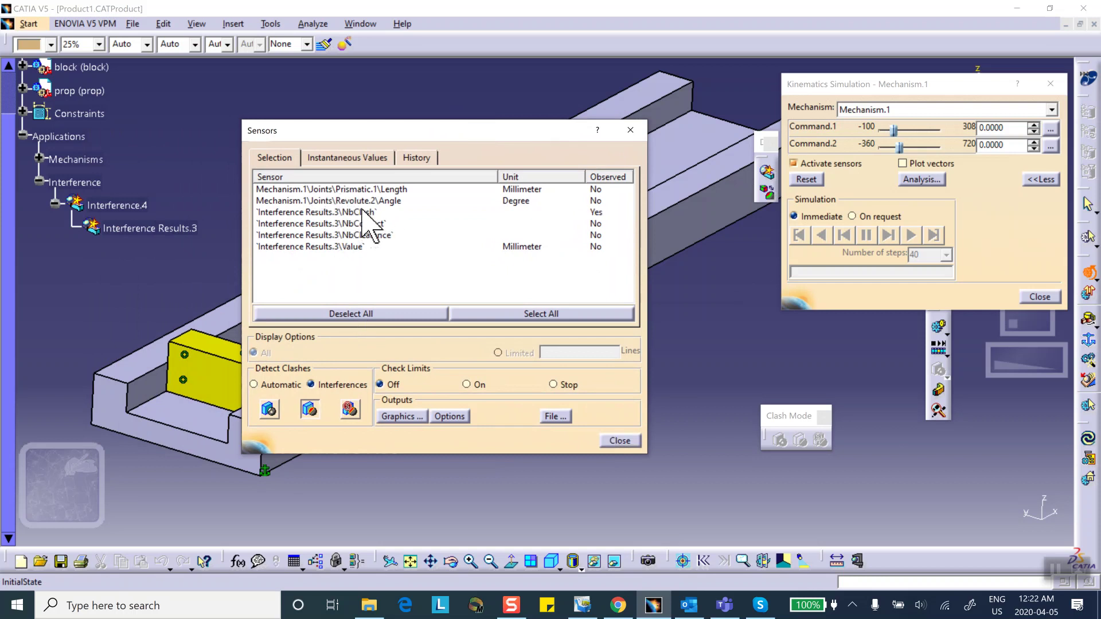
Slide the block along the base with Command.1 up to 308 and view the graph of the NbClash sensor
drag(439, 134, 335, 451)
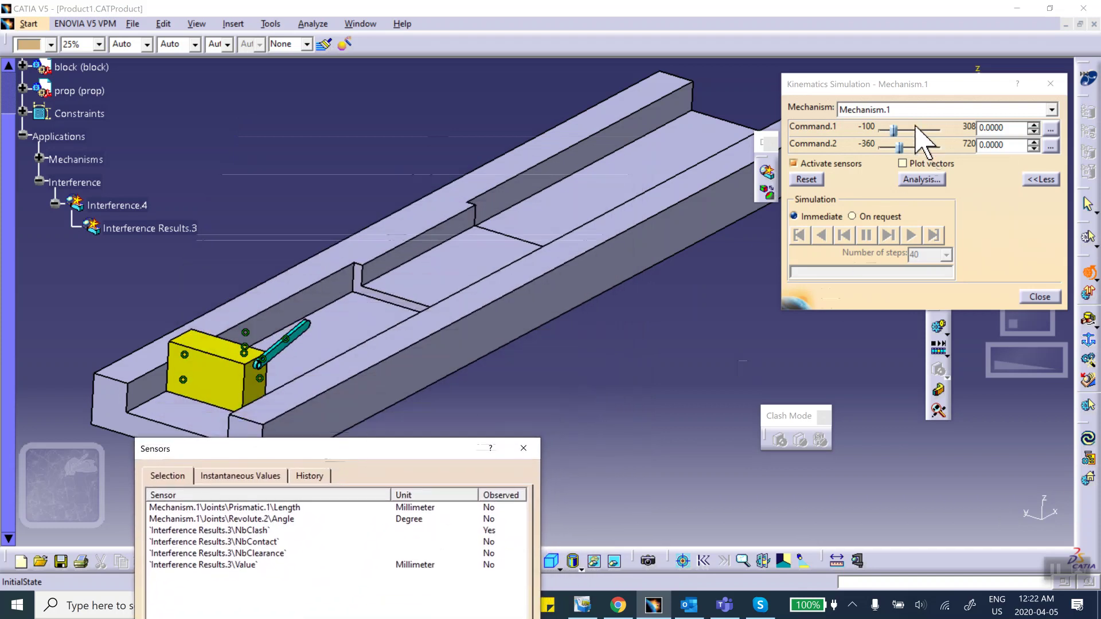
mouse_move(893, 130)
mouse_down()
mouse_move(924, 128)
mouse_move(909, 135)
mouse_up()
mouse_move(931, 130)
mouse_down()
mouse_move(904, 131)
mouse_move(951, 138)
mouse_up()
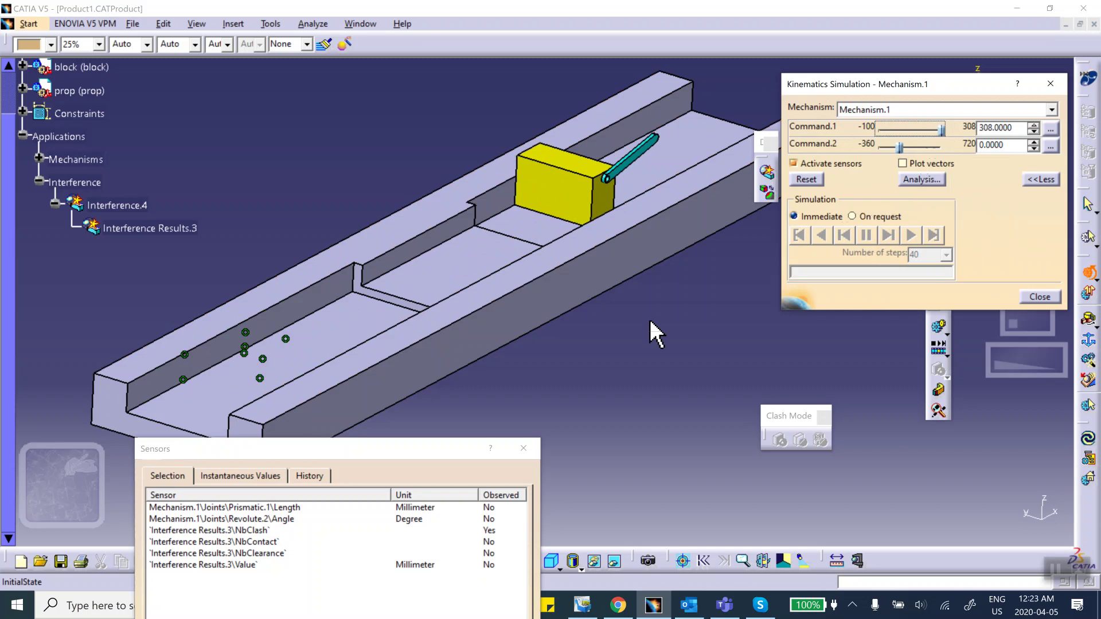
drag(351, 453, 379, 175)
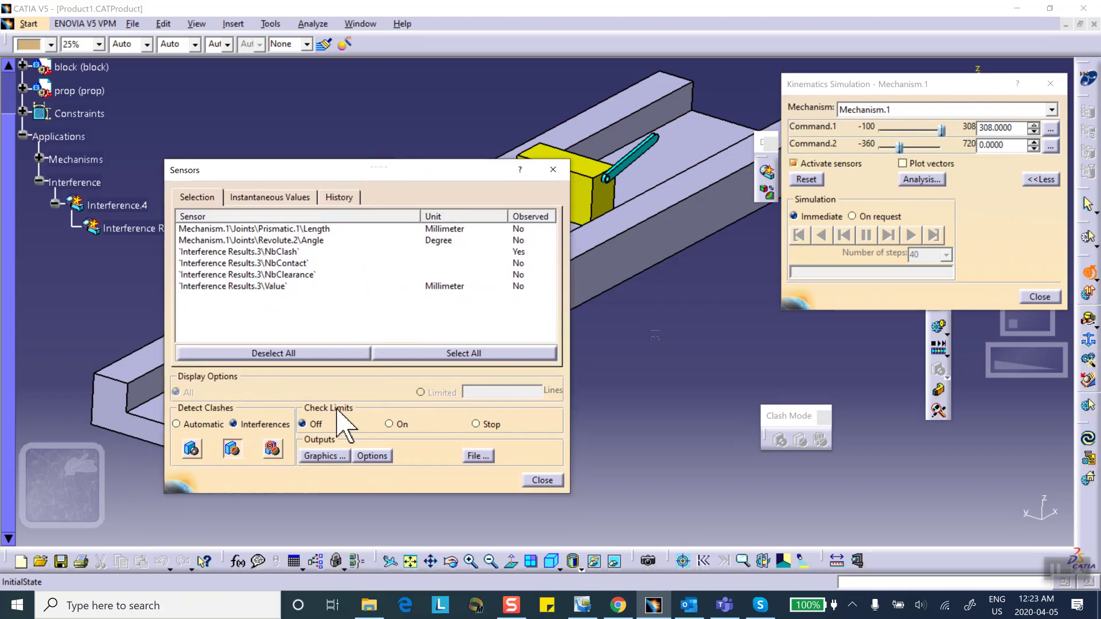
click(322, 455)
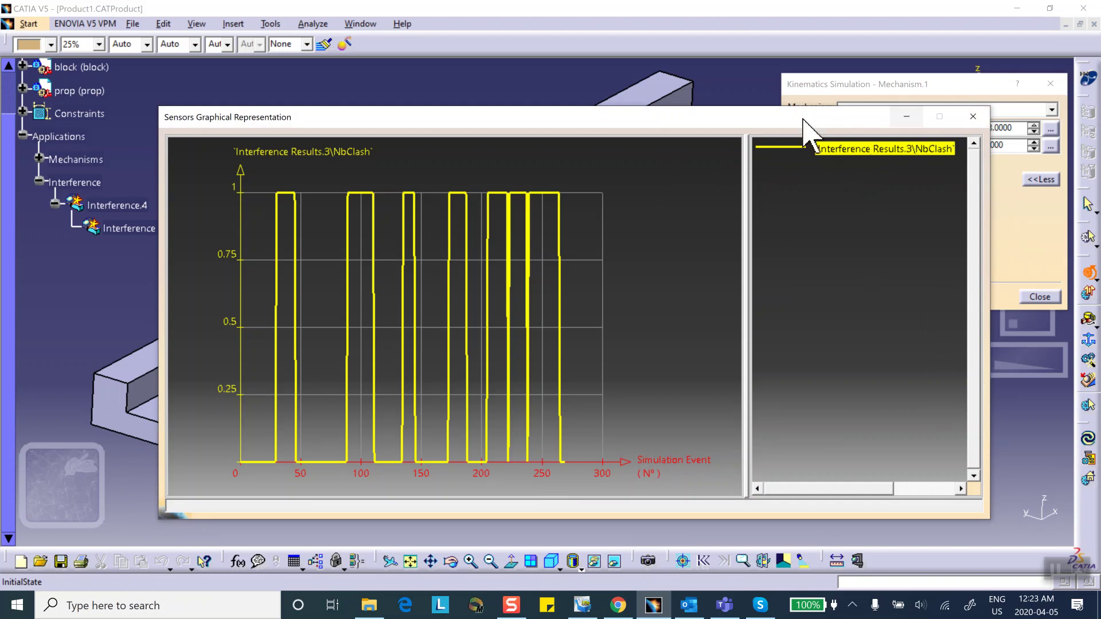
click(972, 117)
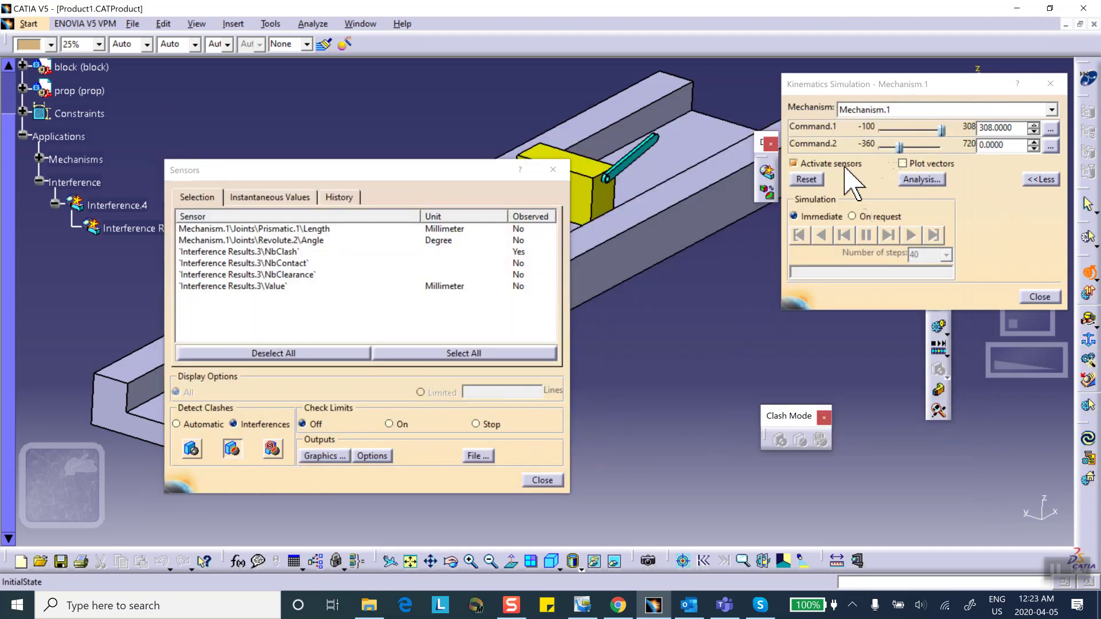
Reset the mechanism and clear the recorded sensor history
click(804, 179)
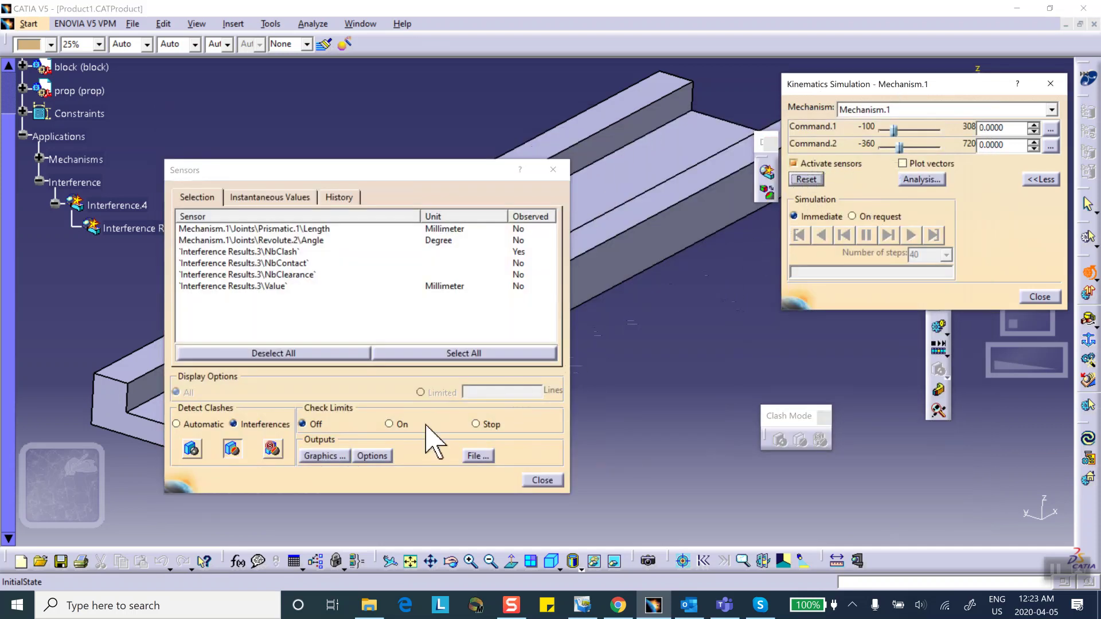
click(338, 198)
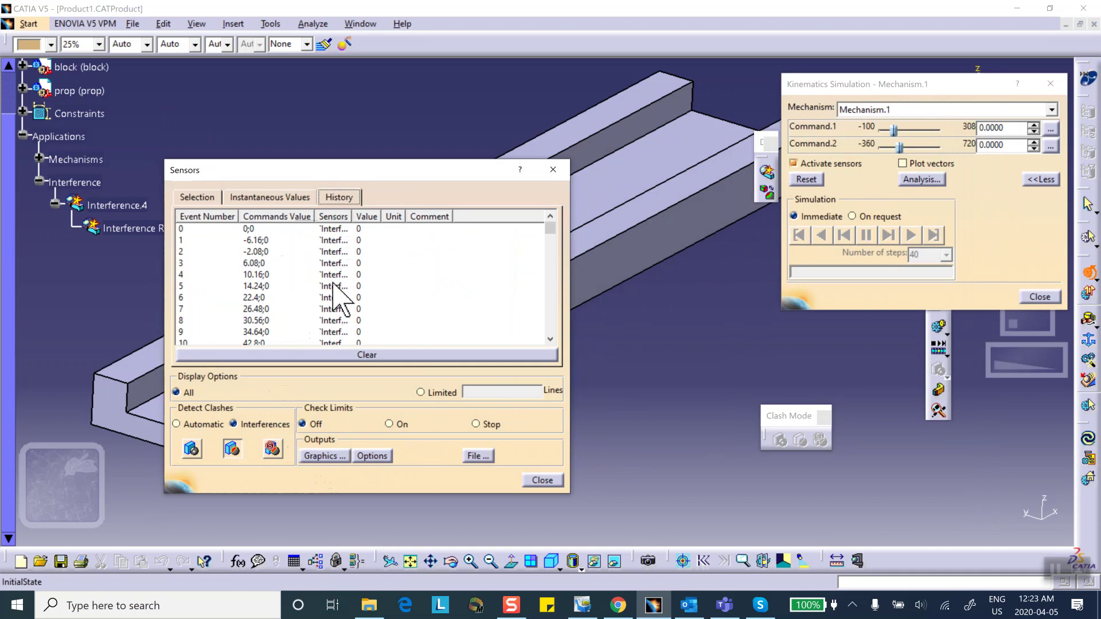
click(277, 353)
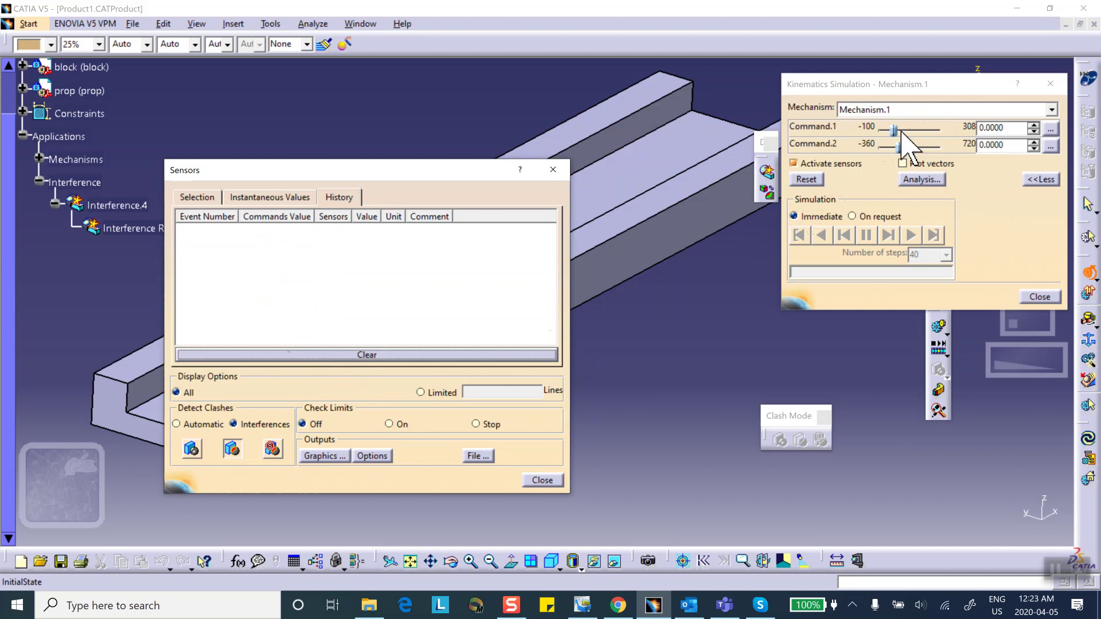
Sweep Command.1 from 0 to 308 in a single pass and examine the resulting NbClash graph
drag(893, 130, 945, 131)
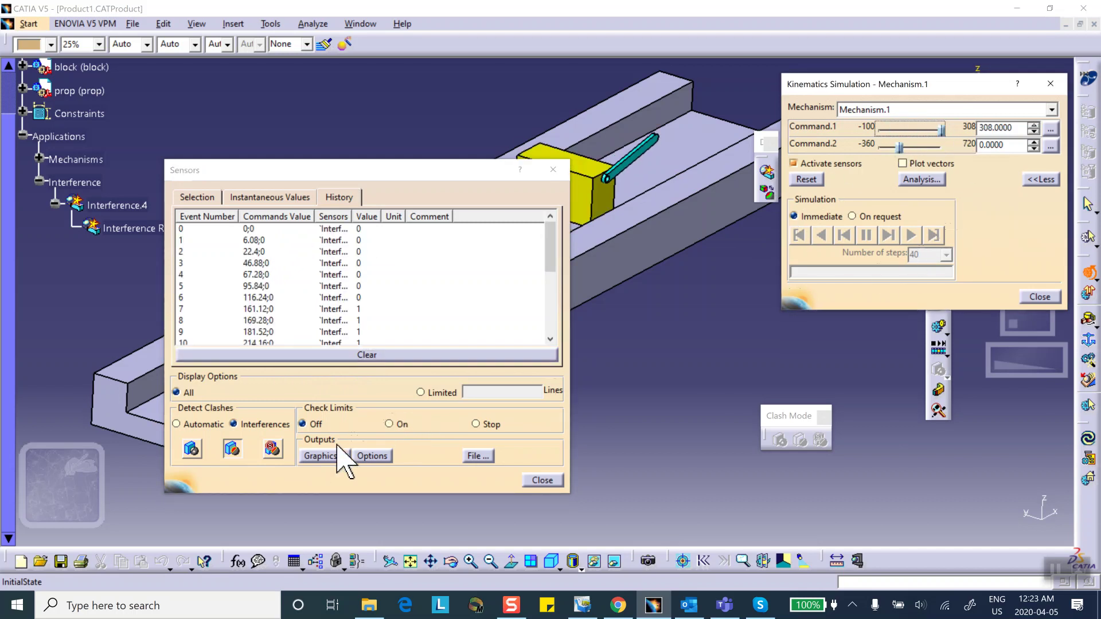
click(323, 456)
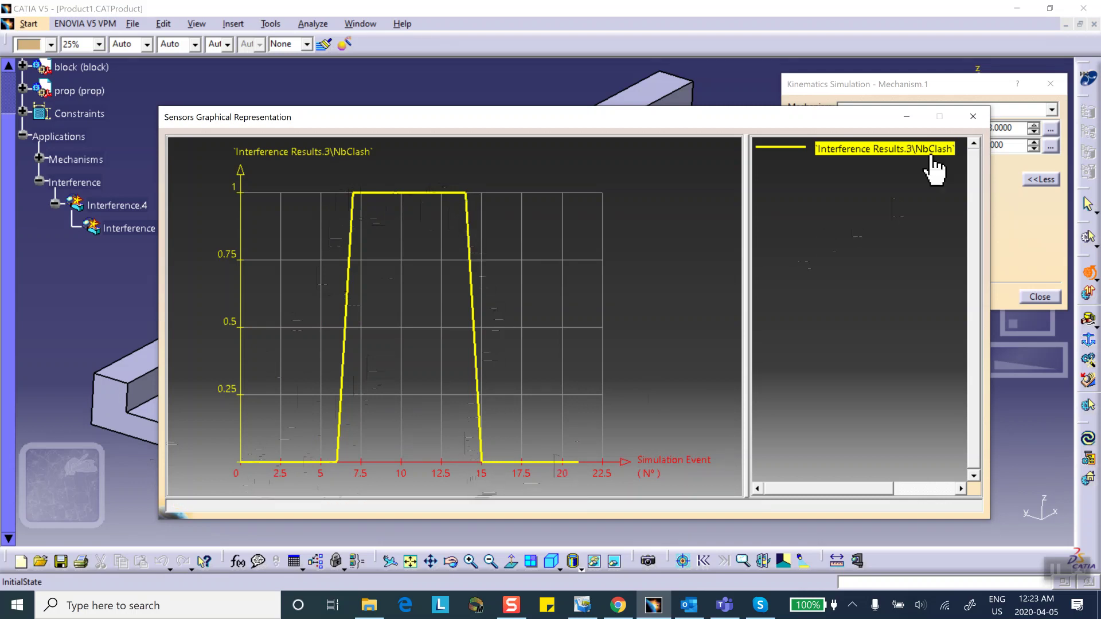
click(972, 115)
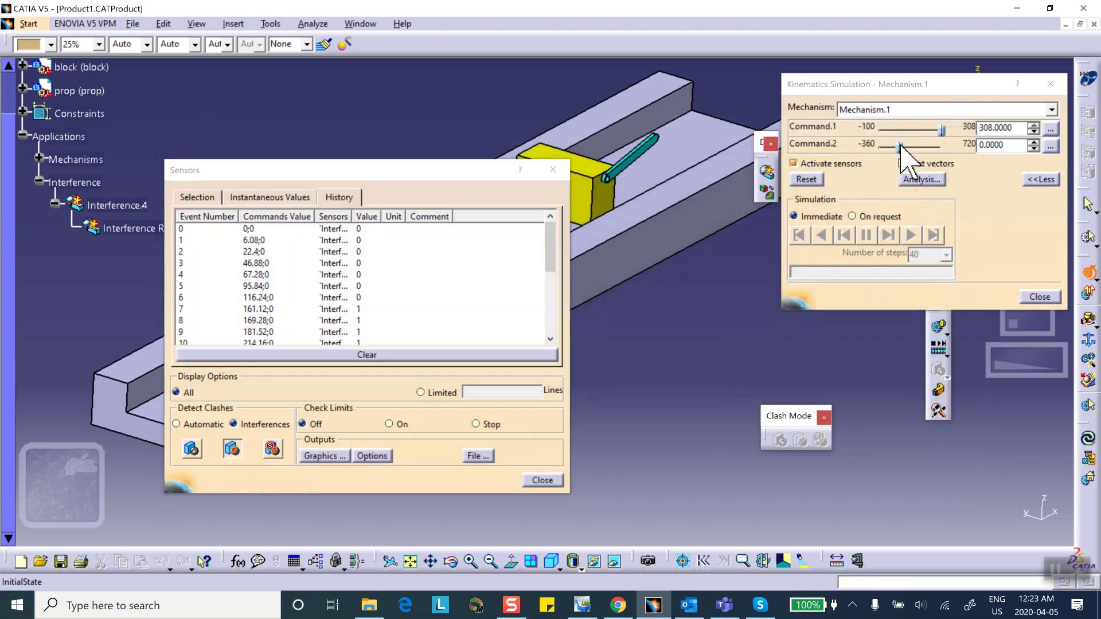
Return the block to its start position, empty the sensor history again and move the Sensors window clear of the model
click(806, 180)
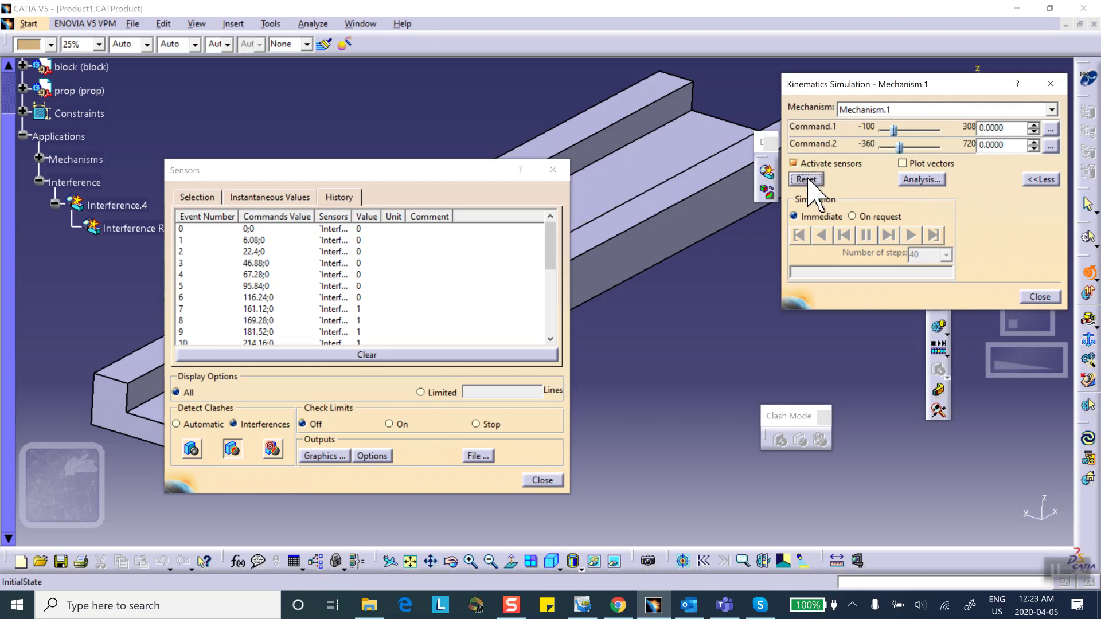
click(362, 354)
middle_drag(567, 138, 665, 144)
drag(419, 167, 224, 232)
middle_drag(352, 197, 481, 138)
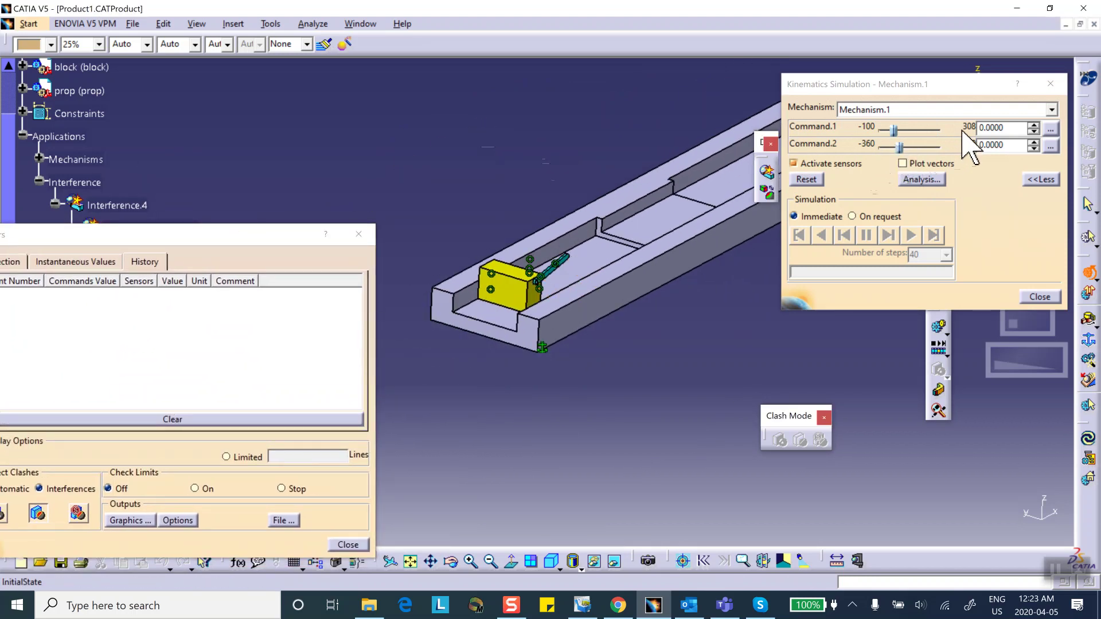
Simulate the prop's rotation on request with Command.2 at 720 in 40 steps and view the NbClash graph
click(852, 216)
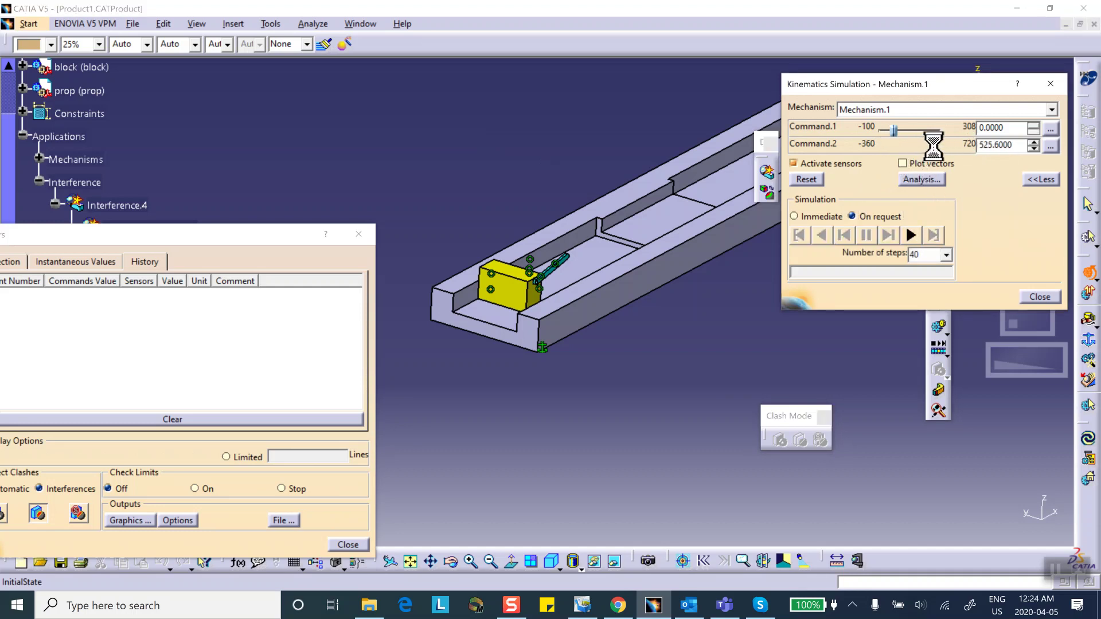
click(909, 235)
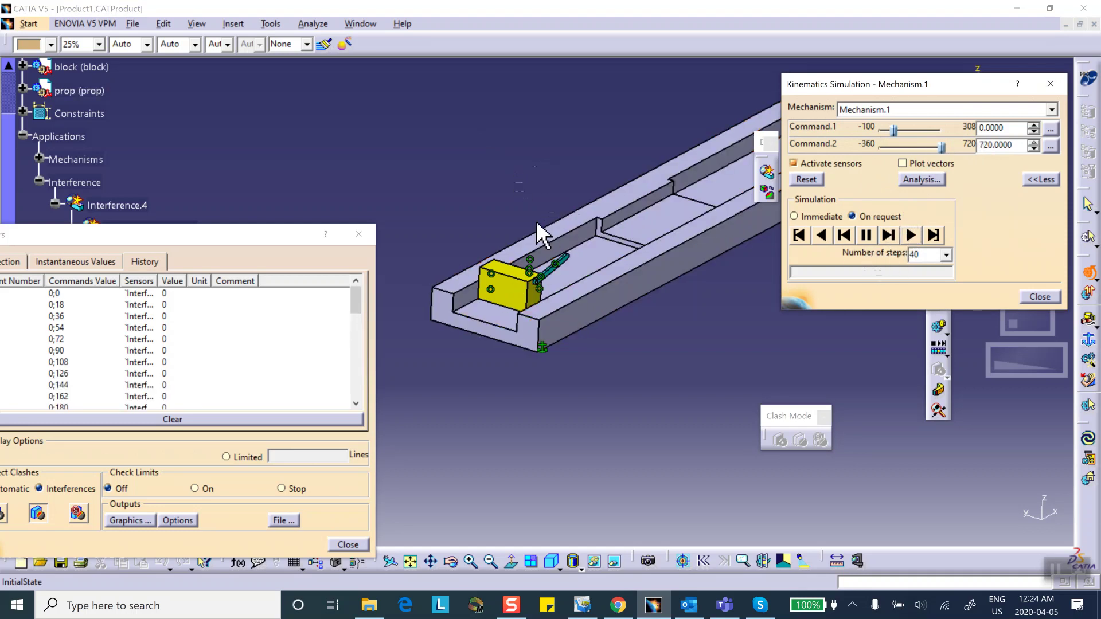
drag(213, 234, 282, 107)
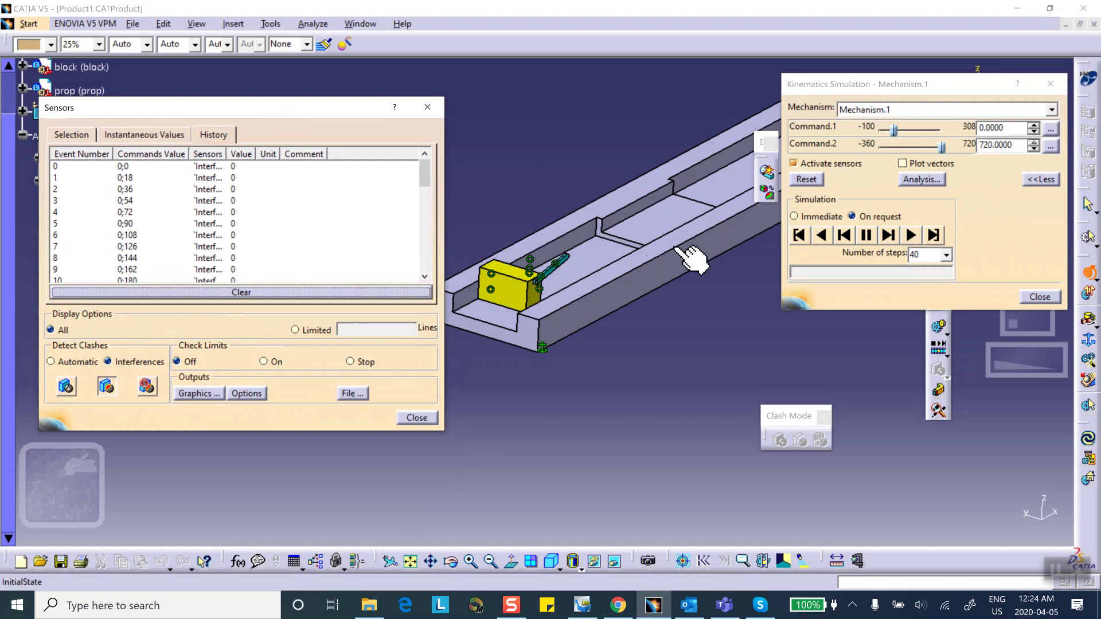
click(198, 394)
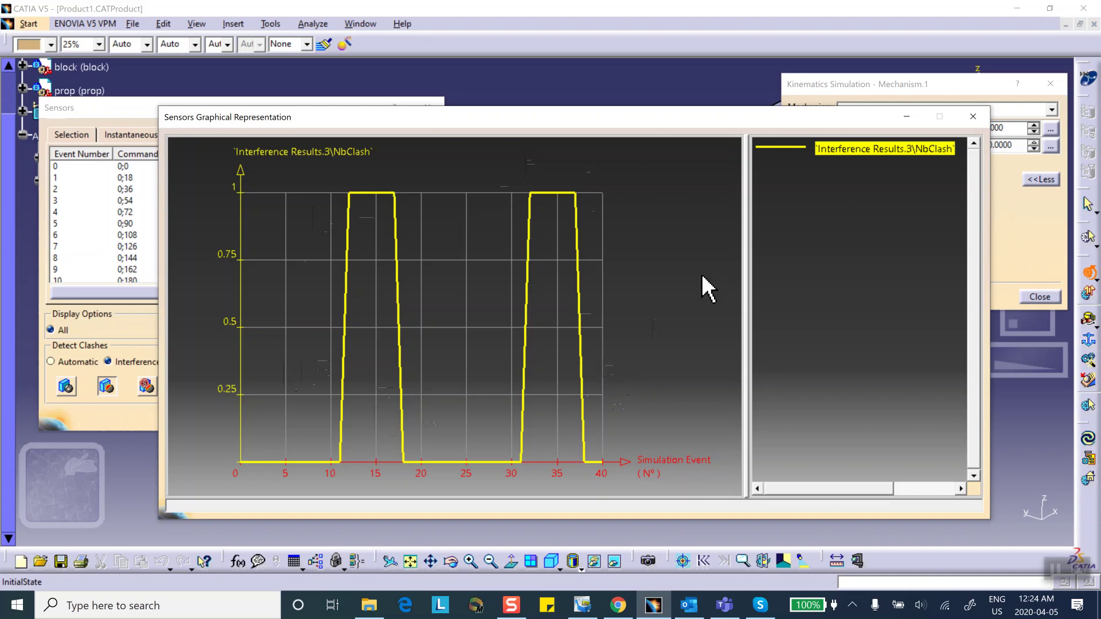
click(972, 117)
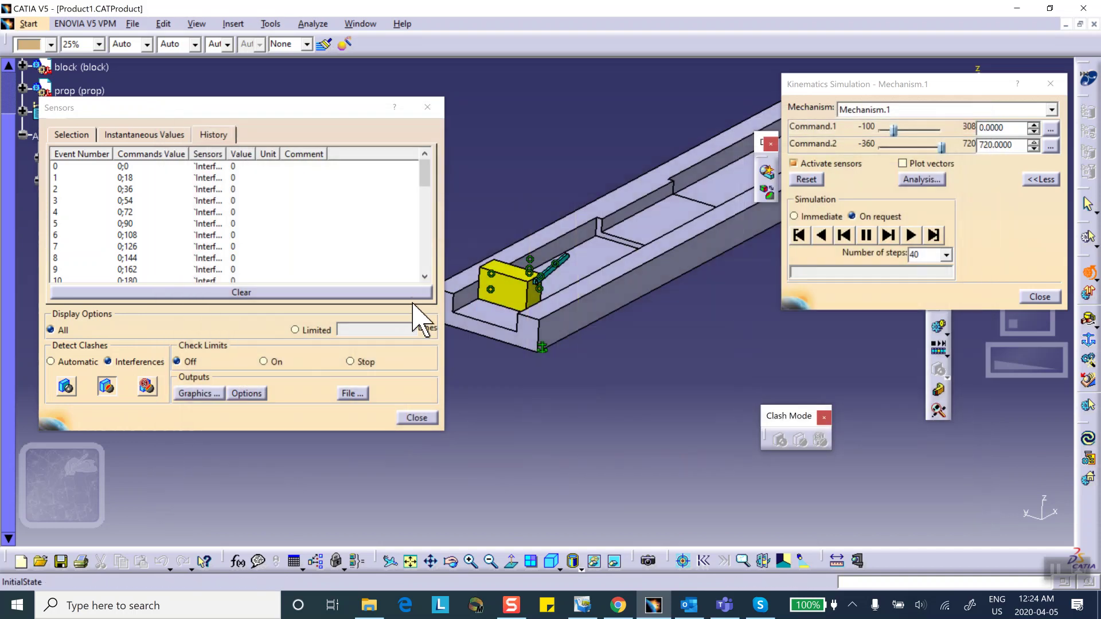
Reset the mechanism to its start position, end the kinematics simulation and bring the whole assembly into view
click(806, 180)
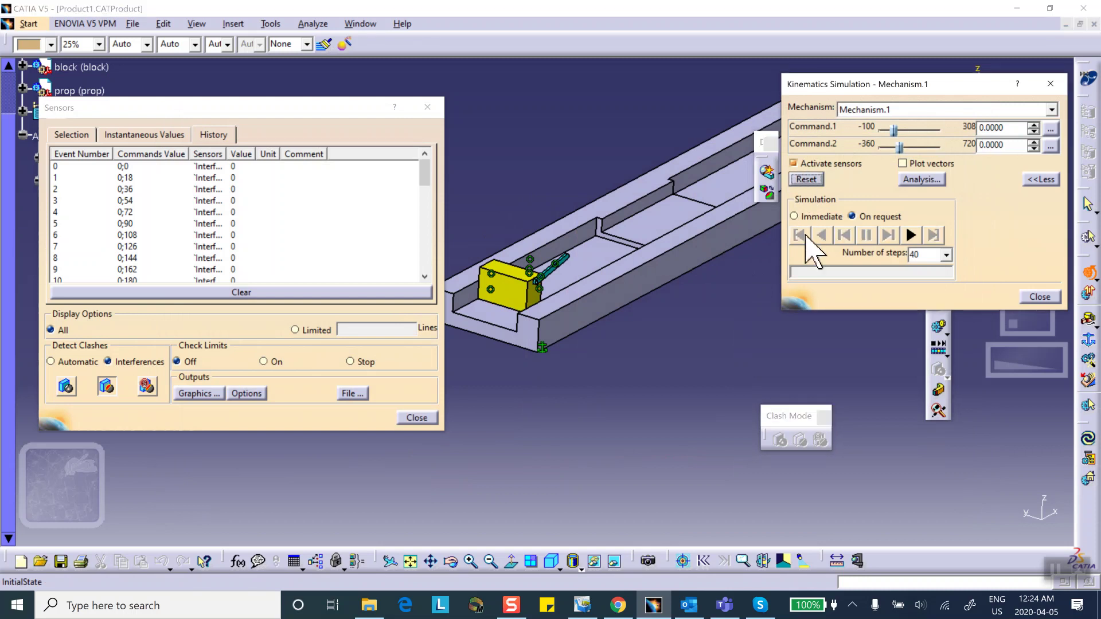
click(1042, 298)
middle_drag(347, 237, 241, 278)
middle_drag(742, 257, 684, 299)
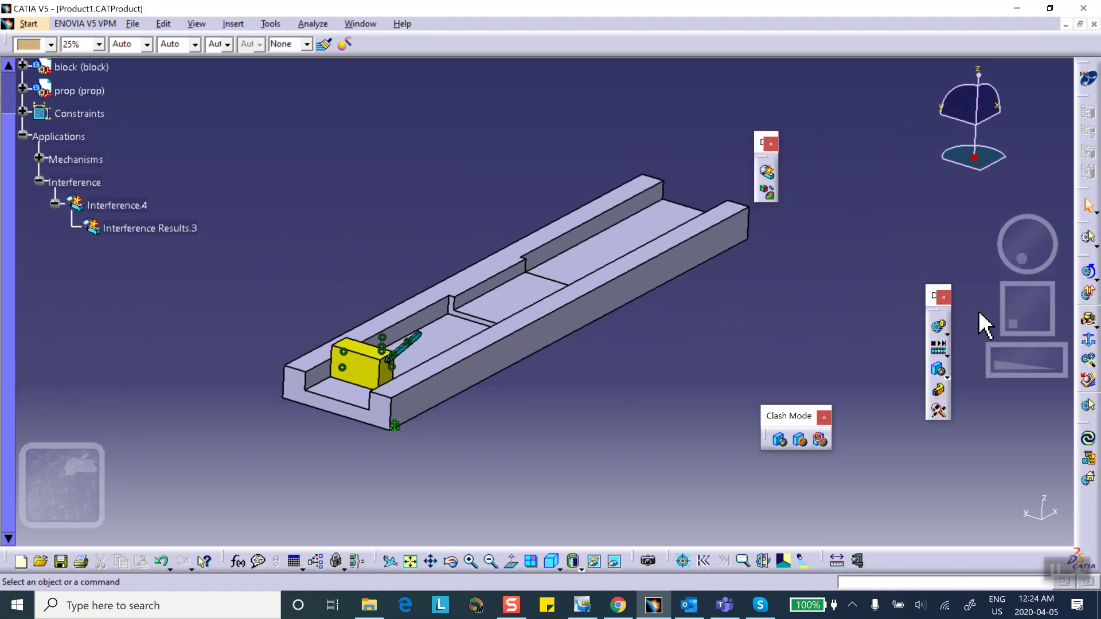
Create a new simulation based on Mechanism.1 and keep the model clear of the Edit Simulation dialog
click(938, 329)
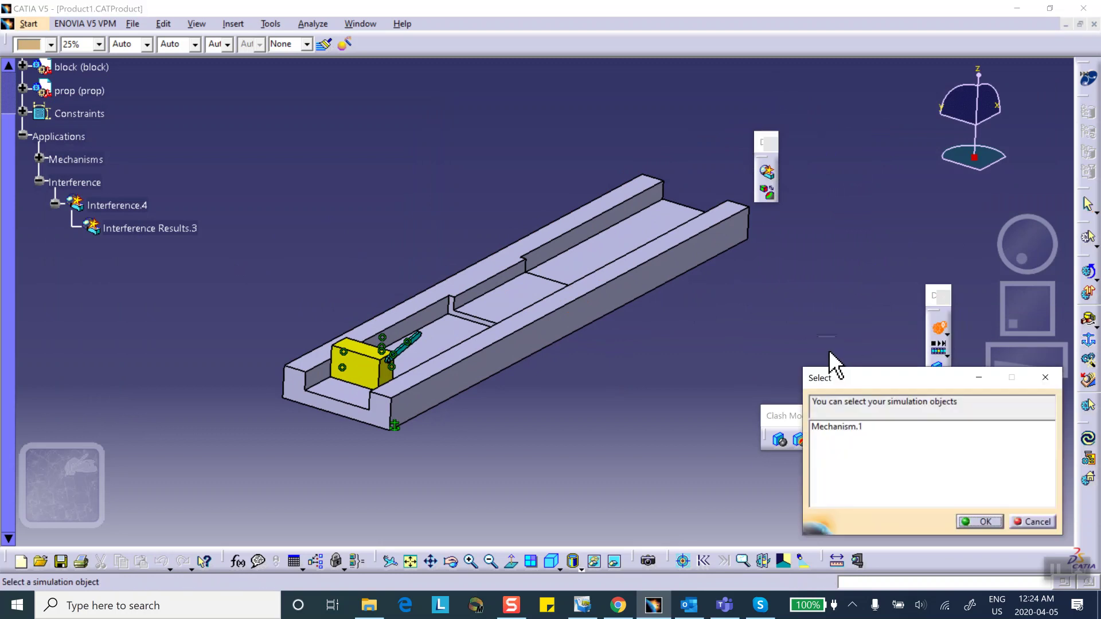
click(847, 427)
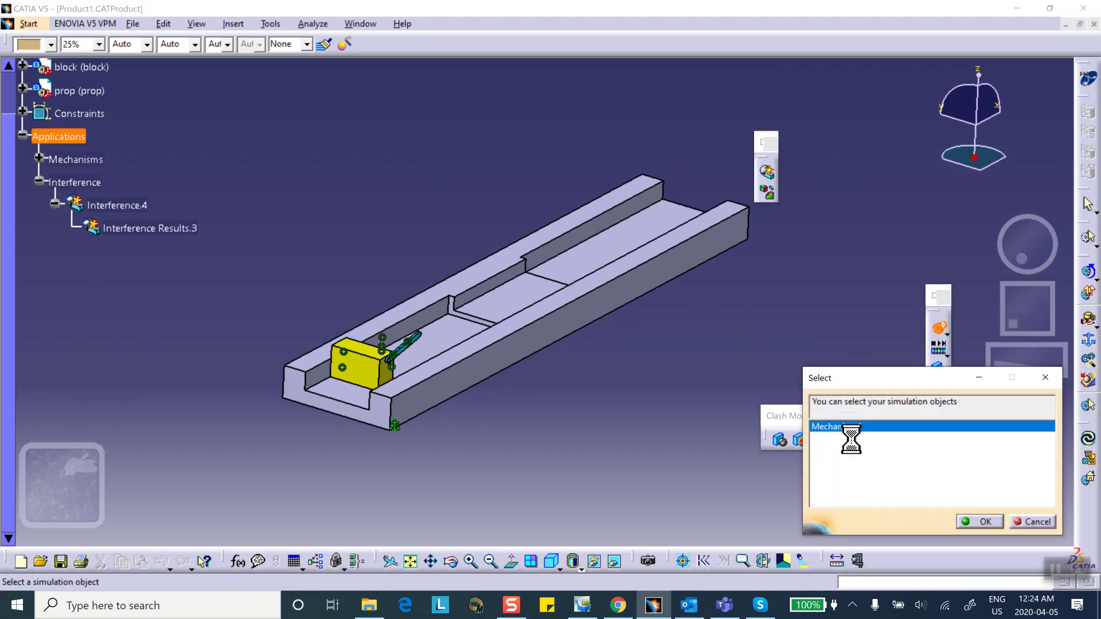
click(986, 522)
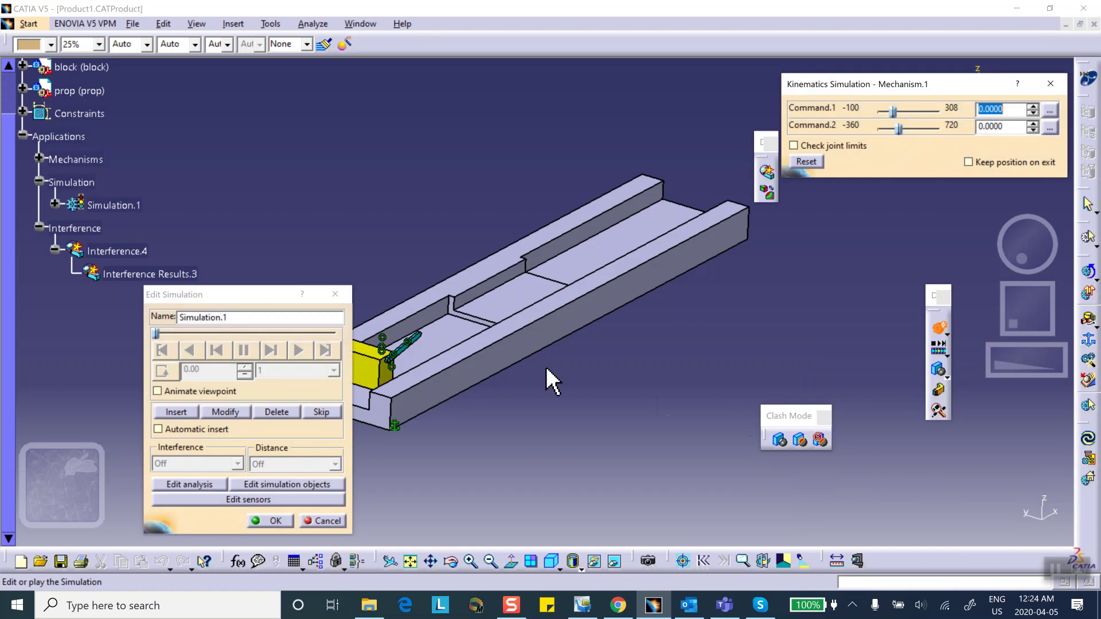
middle_drag(470, 211, 569, 267)
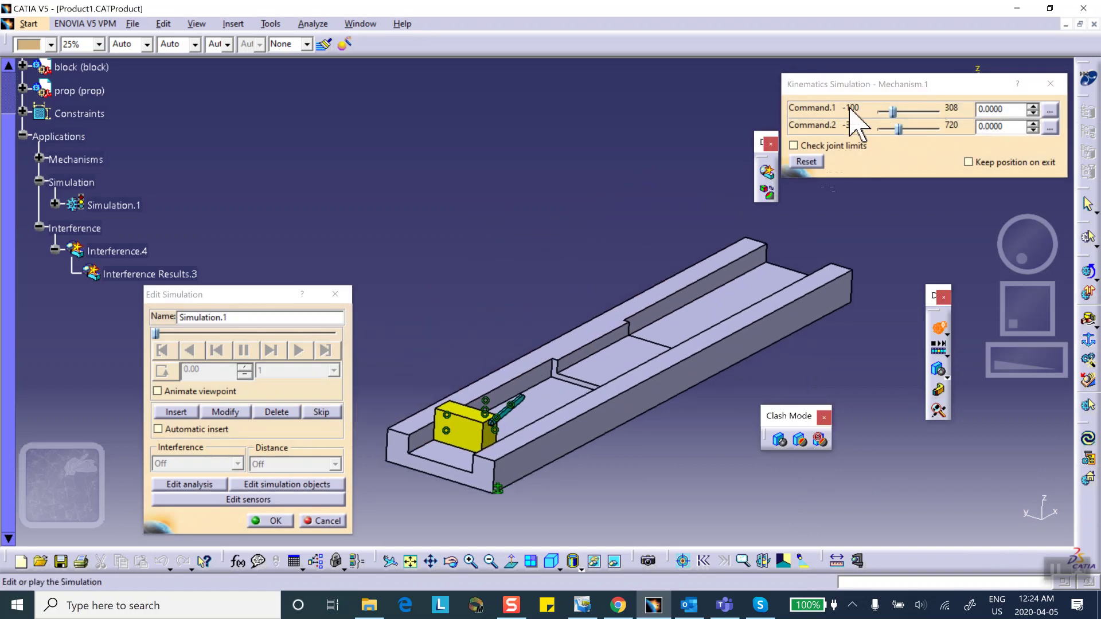
Record a simulation position with Command.1 at 308 and Command.2 at 720, and rewind to the start
drag(893, 111, 965, 136)
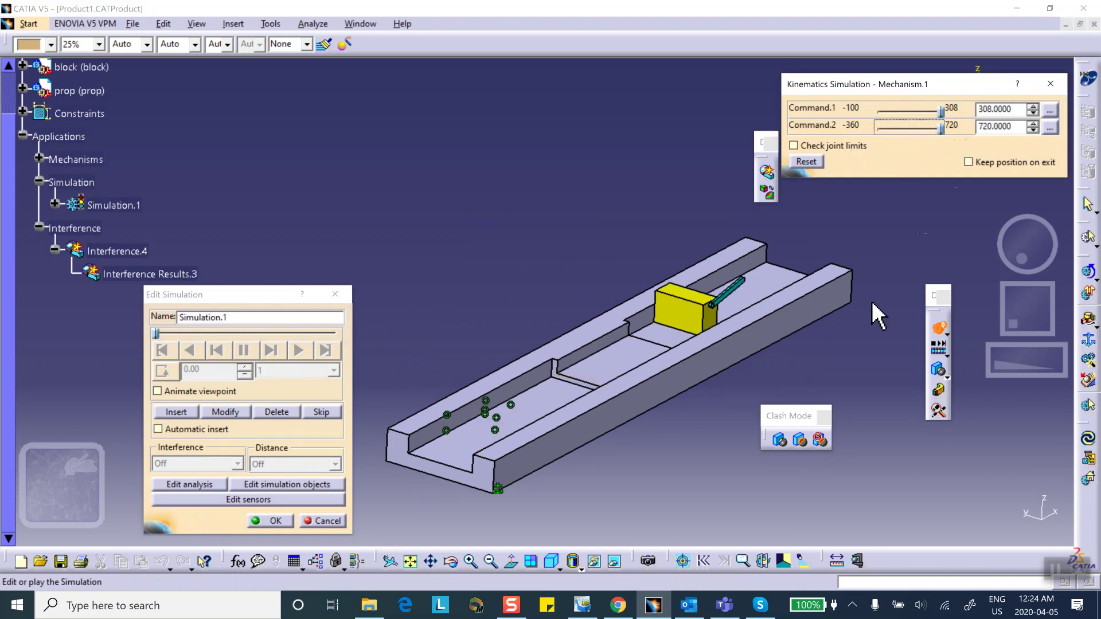
click(176, 412)
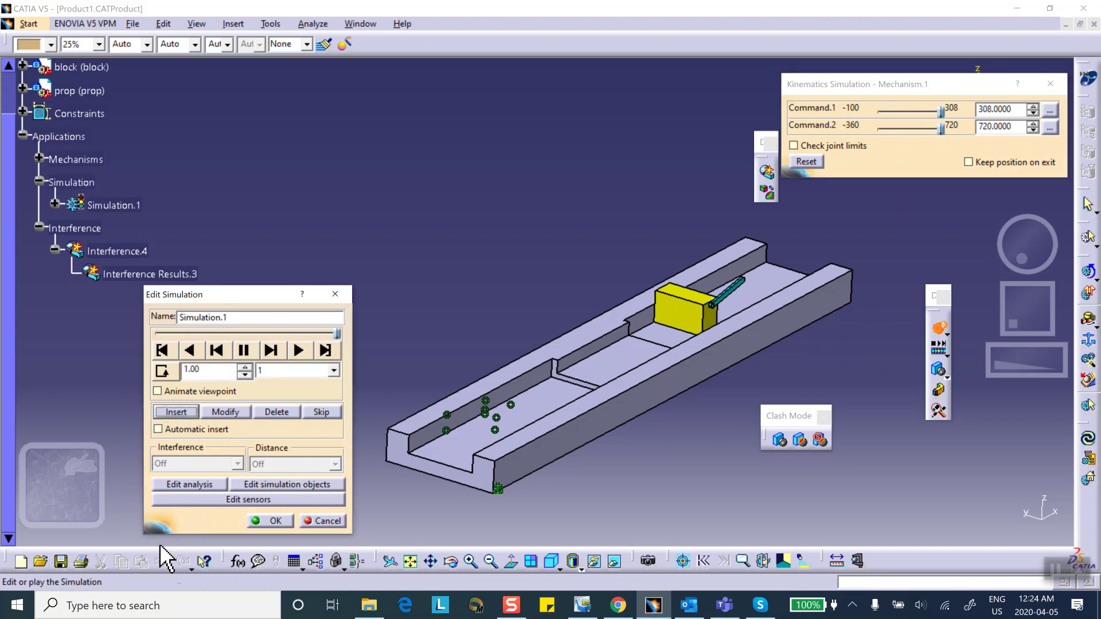
click(162, 350)
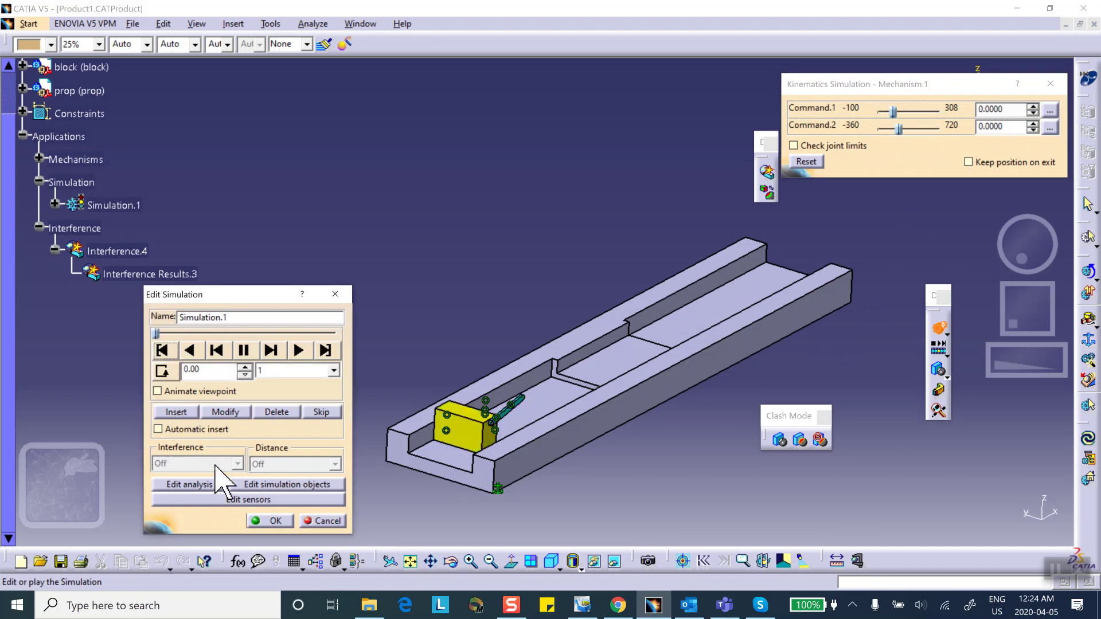
Set the simulation's interpolation step to 0.02, play it forward and return to the start
click(333, 370)
click(273, 427)
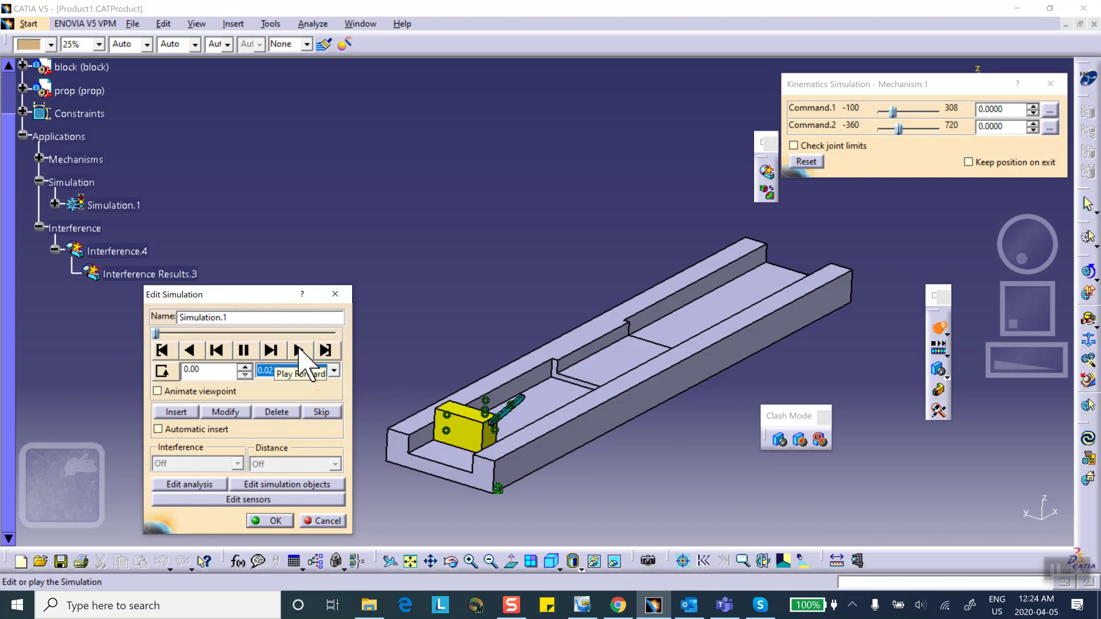
click(299, 349)
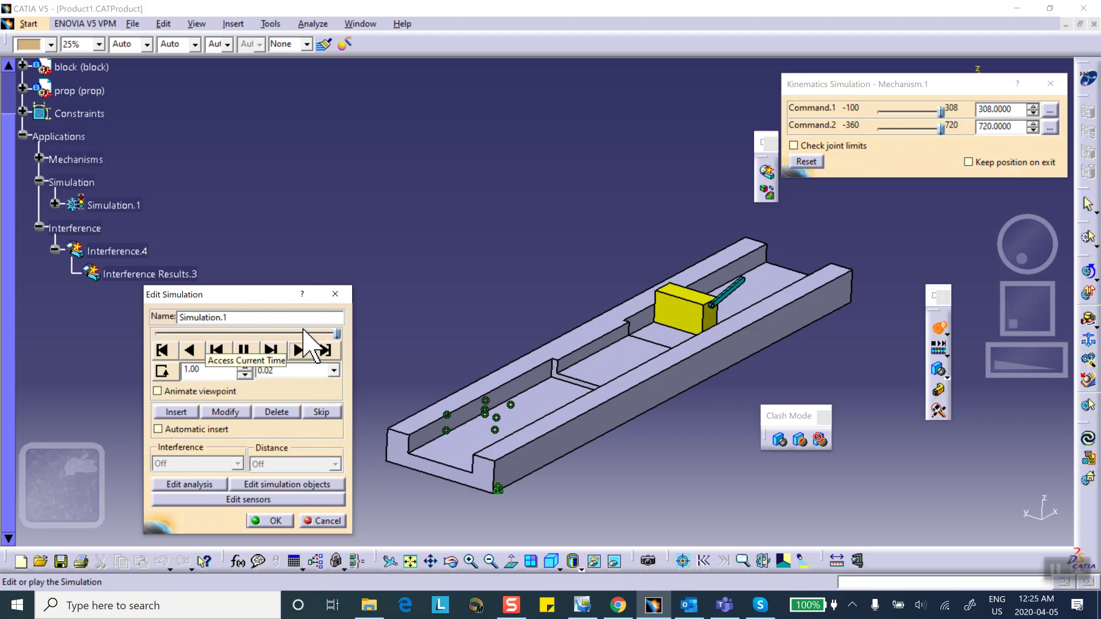
click(158, 350)
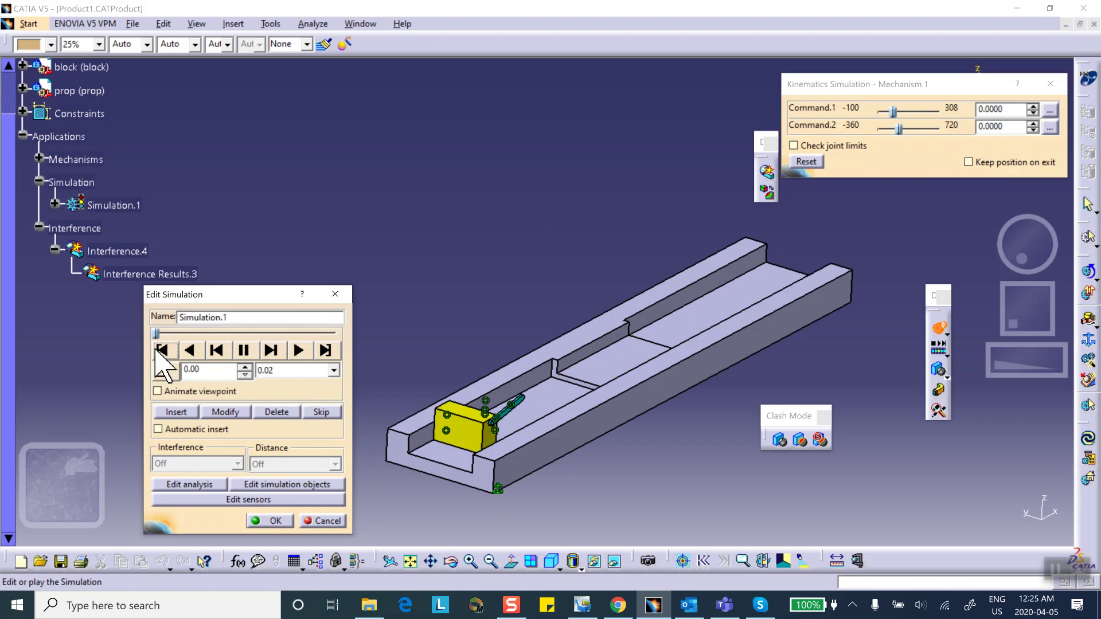
Add the Interference.4 analysis to the simulation
click(184, 485)
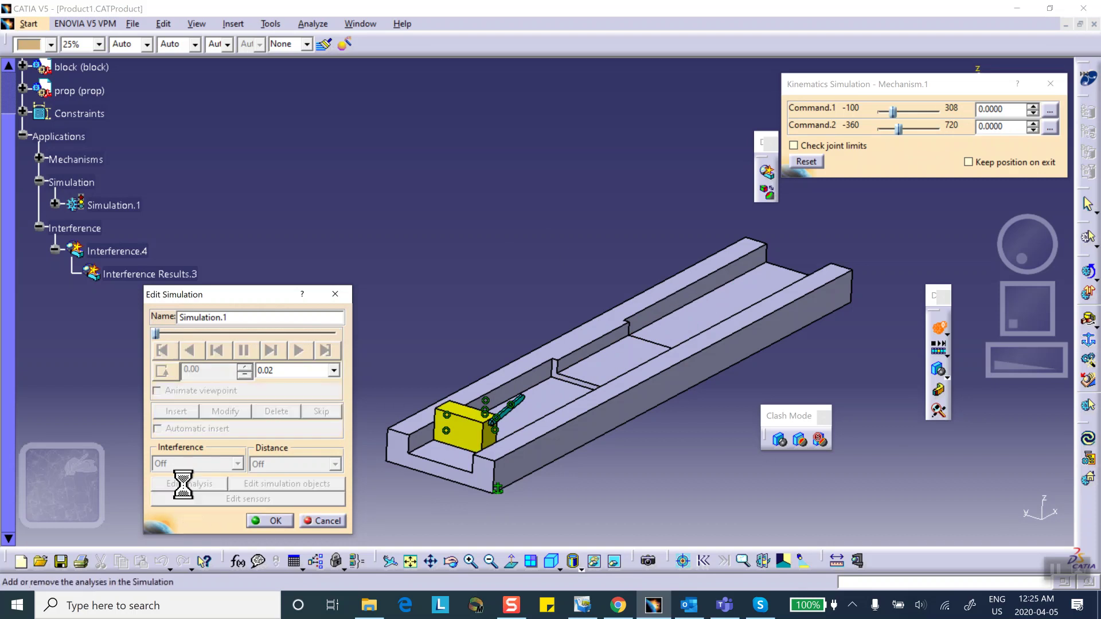
click(993, 498)
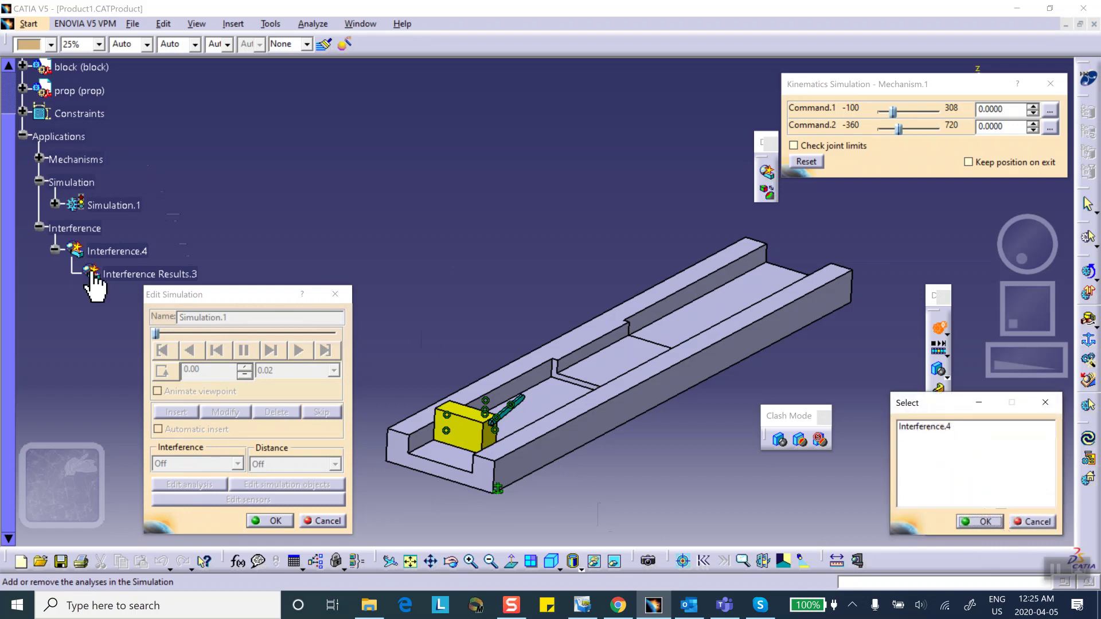
click(925, 428)
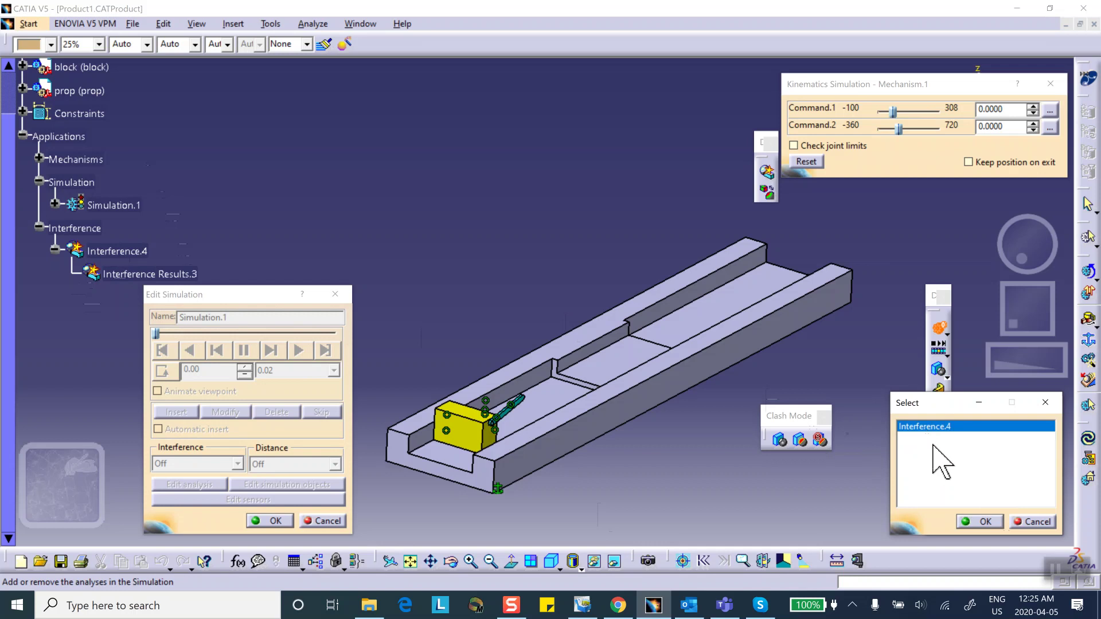
click(980, 521)
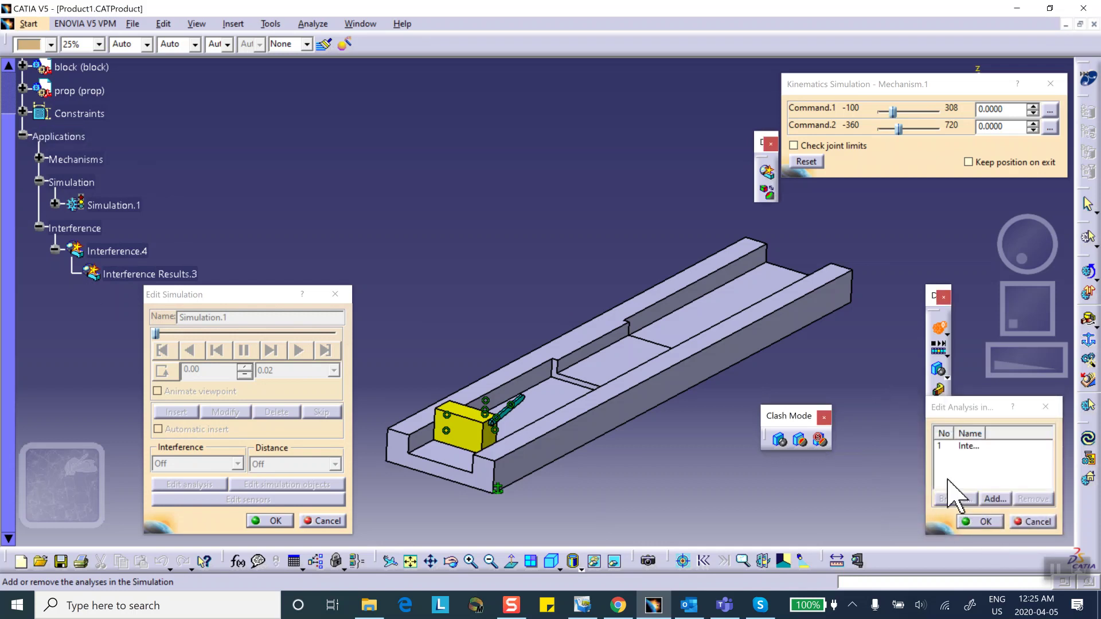
click(981, 522)
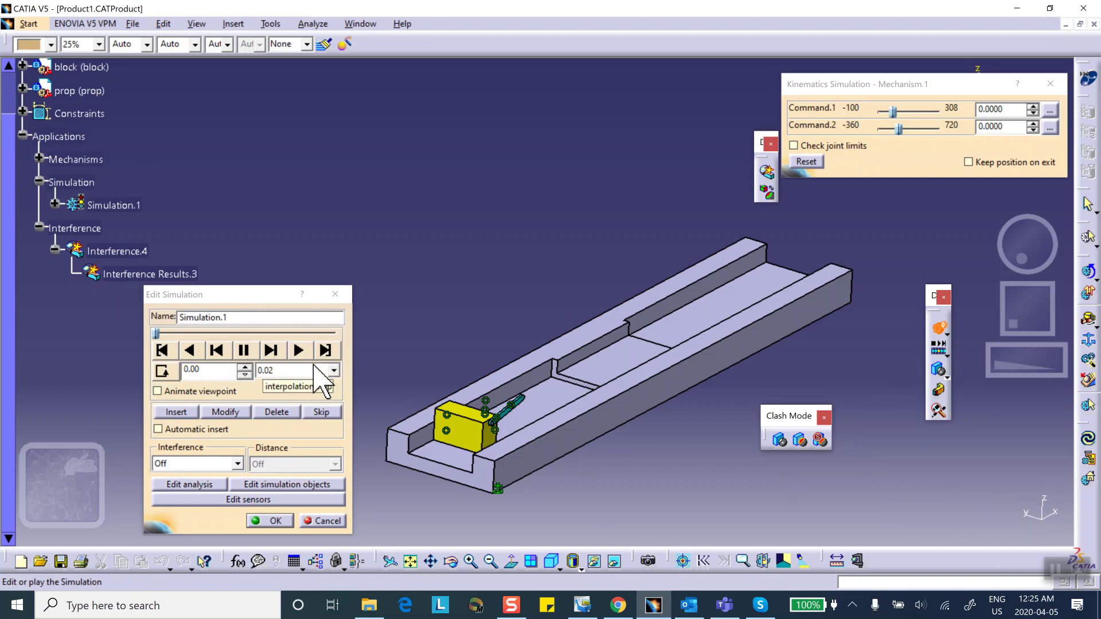
Set the interpolation step to 0.01, play the simulation forward with interference detection off and rewind it
click(333, 371)
click(318, 437)
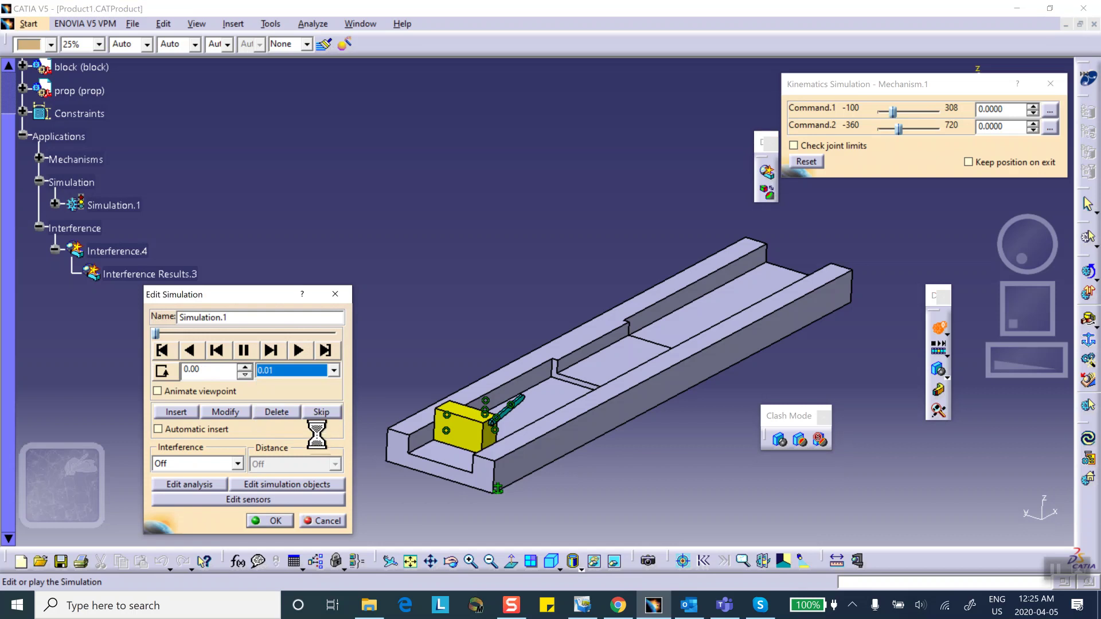
click(298, 350)
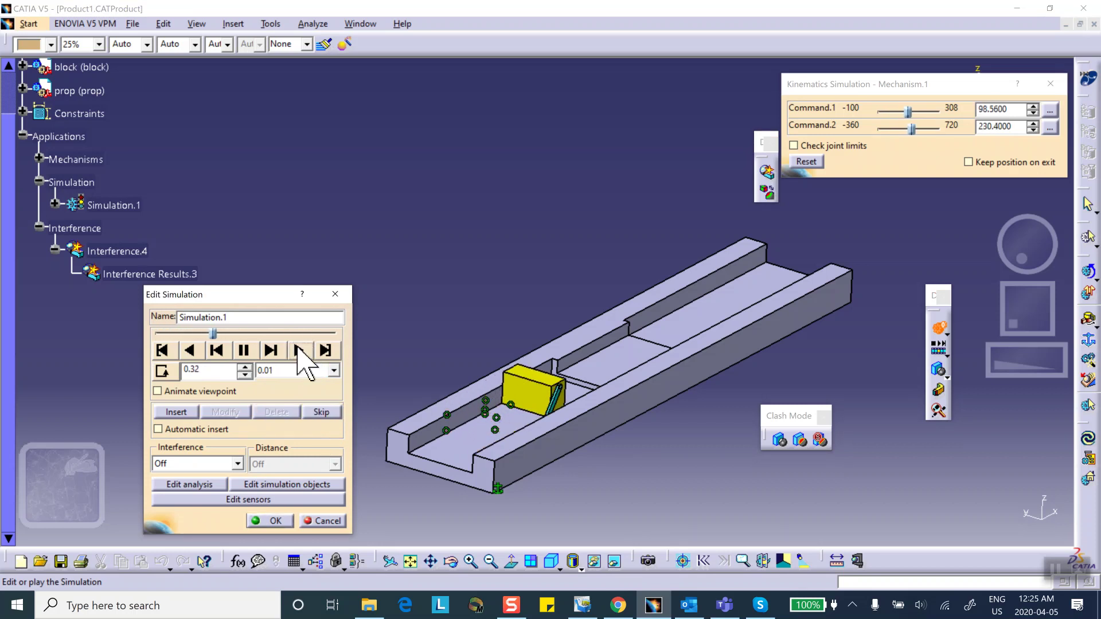
click(162, 351)
Switch the simulation's interference detection to On, play it through and rewind to the start
click(236, 463)
click(216, 484)
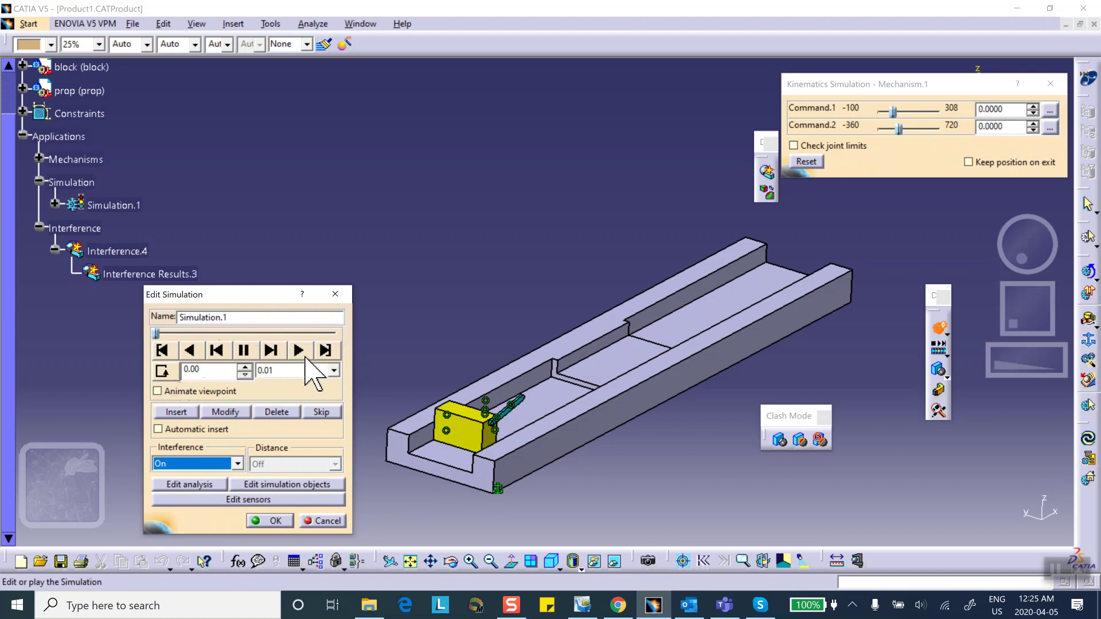
click(299, 350)
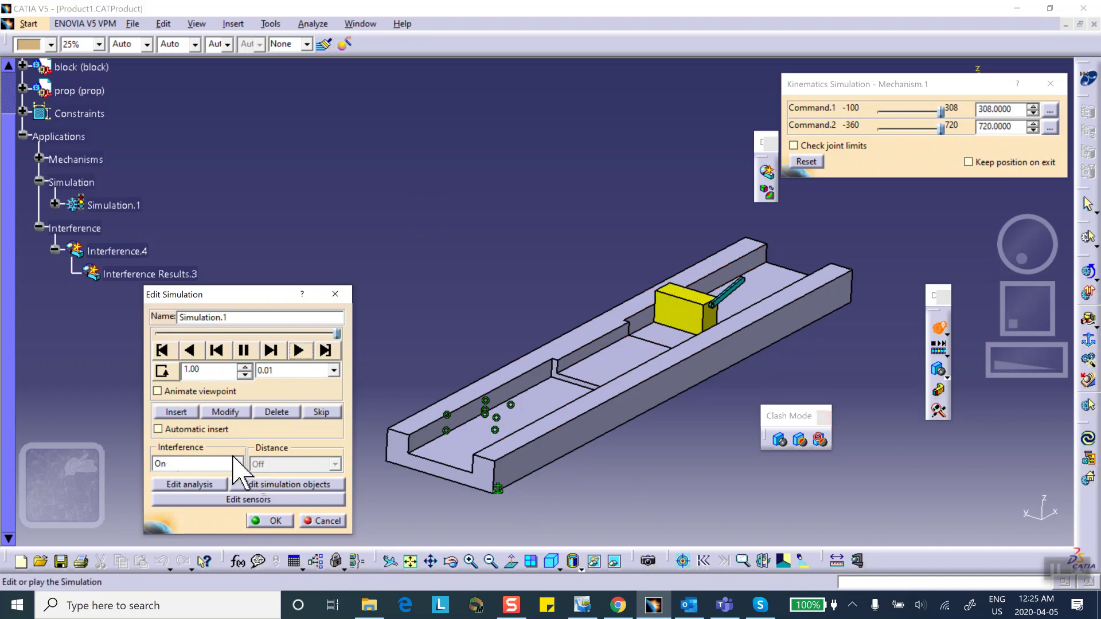
click(162, 350)
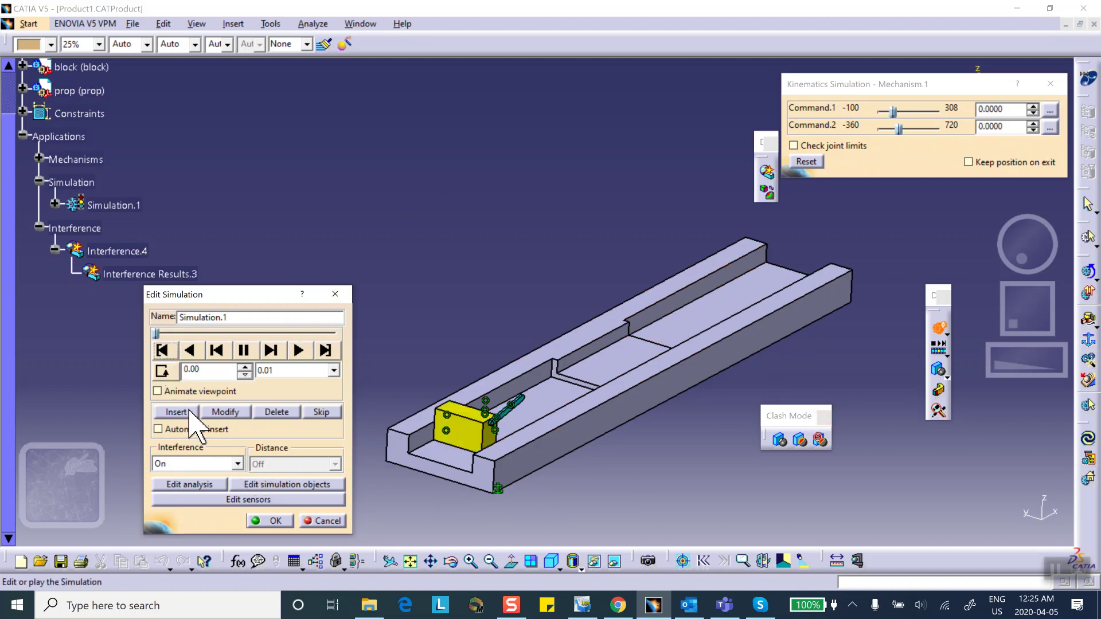
Set interference detection to Stop, play the simulation until it halts at a clash and rewind it
click(237, 463)
click(184, 509)
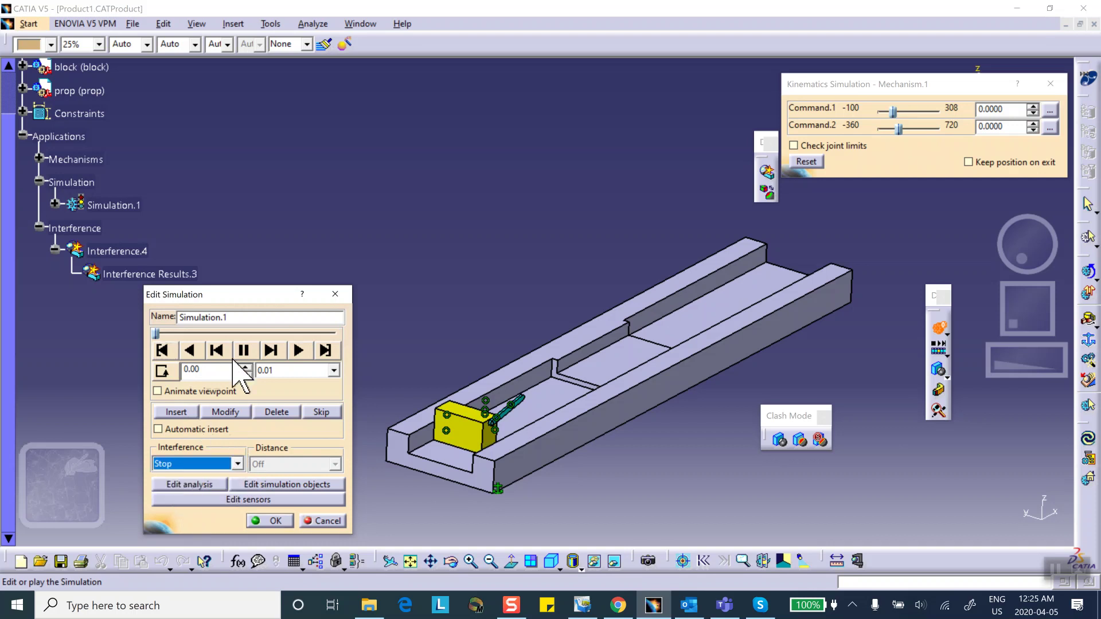
click(298, 350)
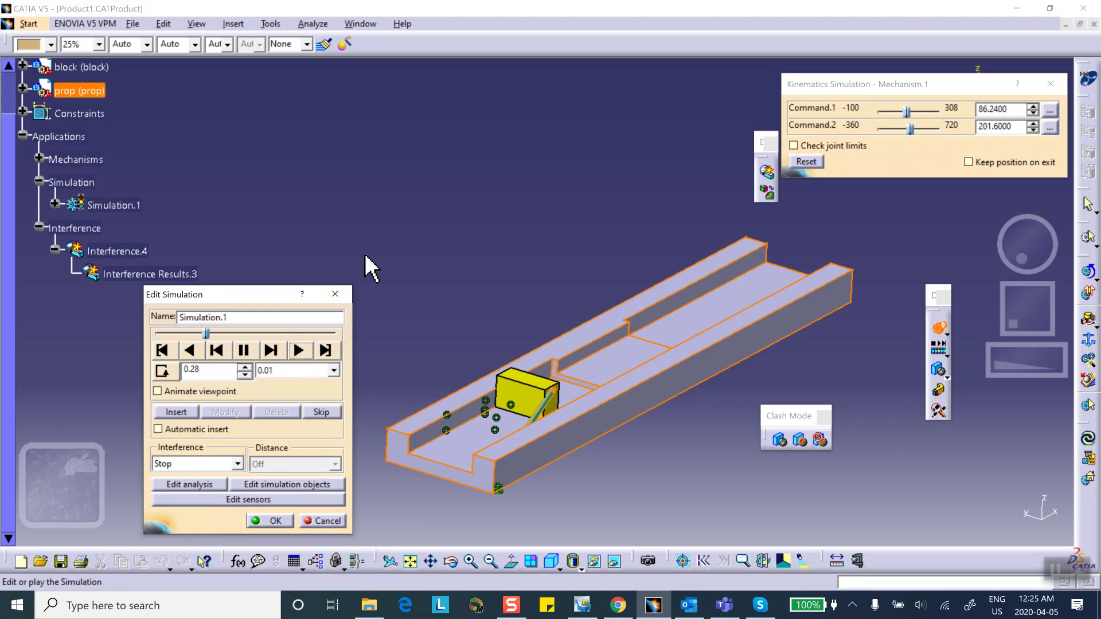
click(161, 350)
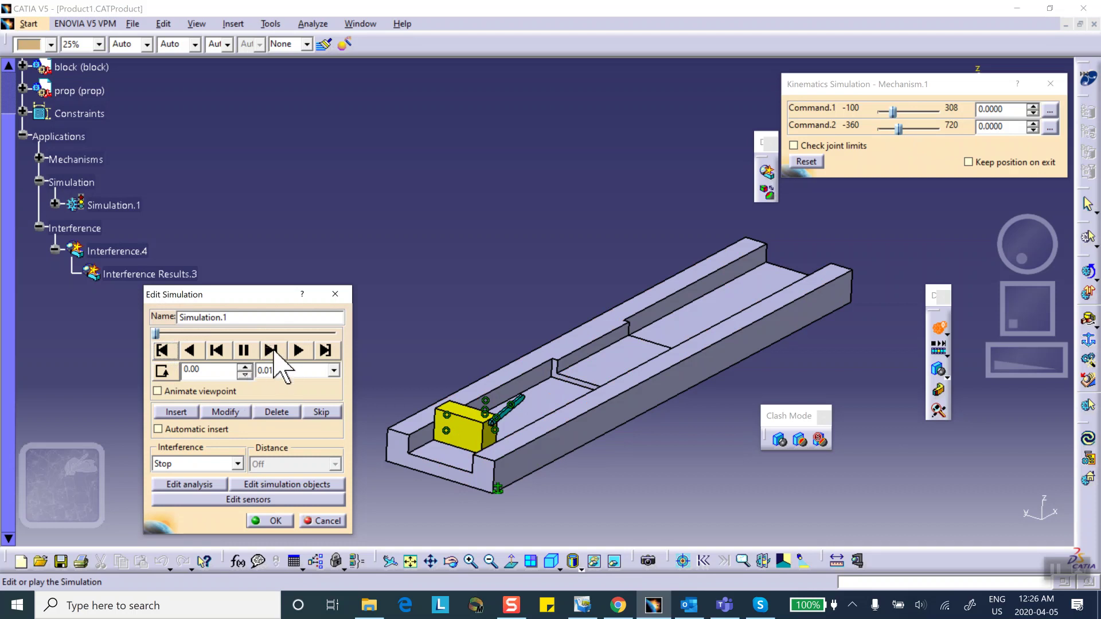
Advance the simulation in single 0.01 steps past the first clash, watching the block and prop close up, and rewind
click(271, 351)
click(270, 351)
click(271, 351)
click(270, 351)
middle_drag(474, 319, 496, 280)
ctrl+middle_drag(533, 336, 654, 74)
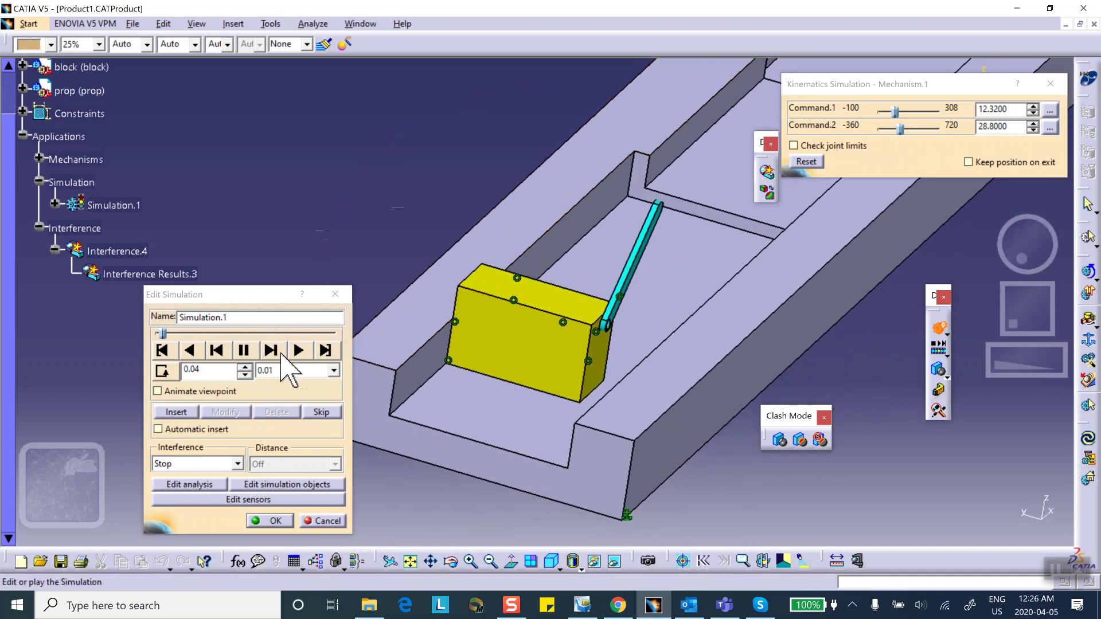
click(271, 350)
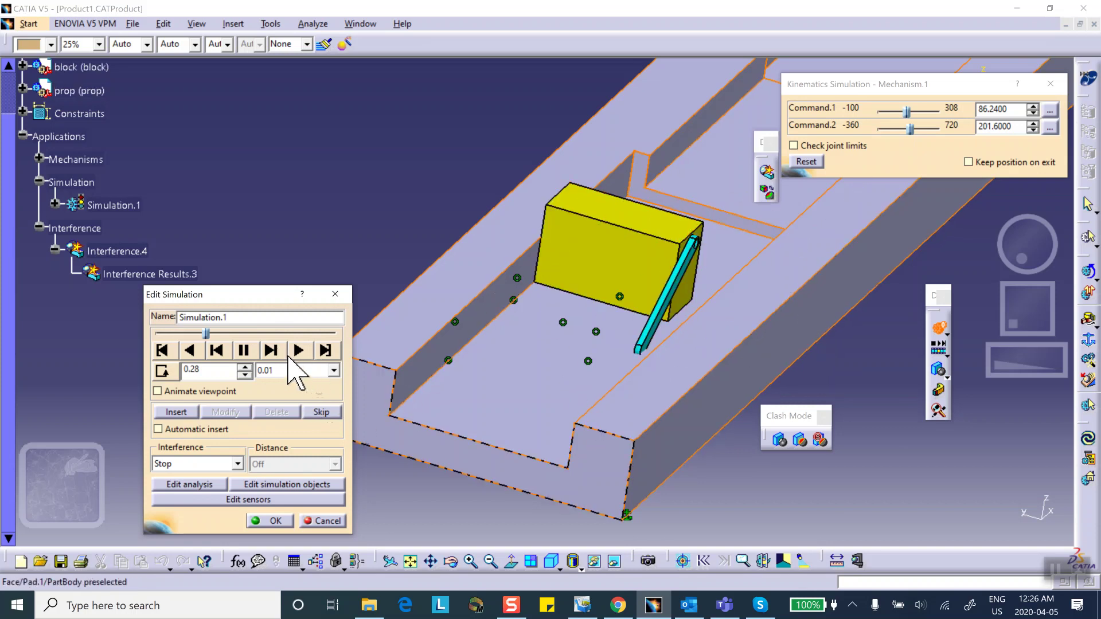
click(271, 349)
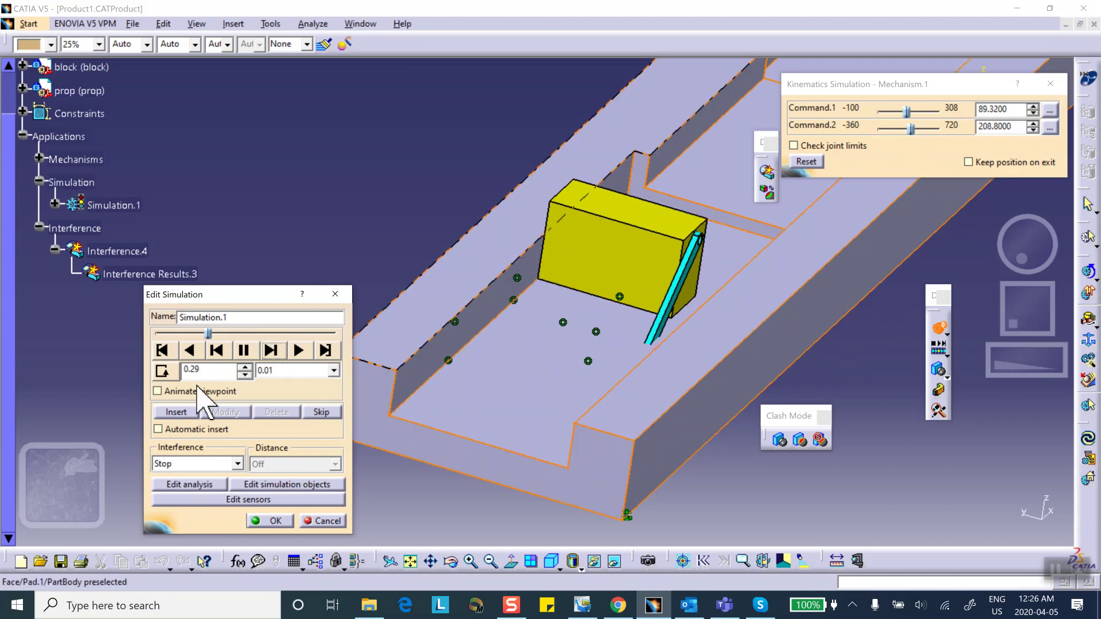
click(162, 350)
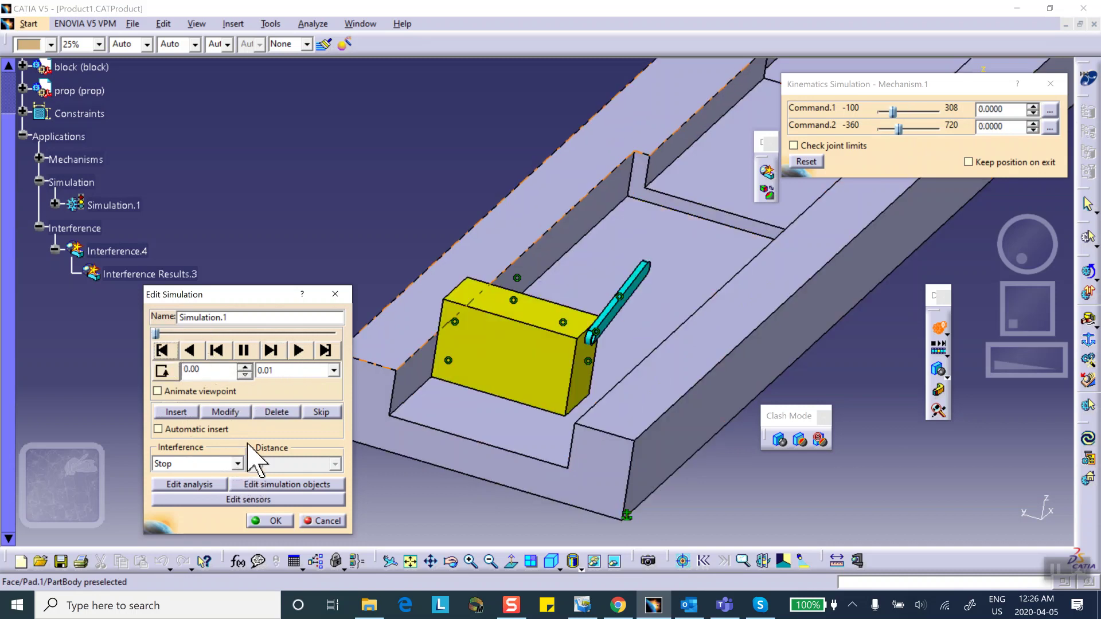
Set interference detection back to On and the interpolation step to 0.02
click(238, 463)
click(206, 491)
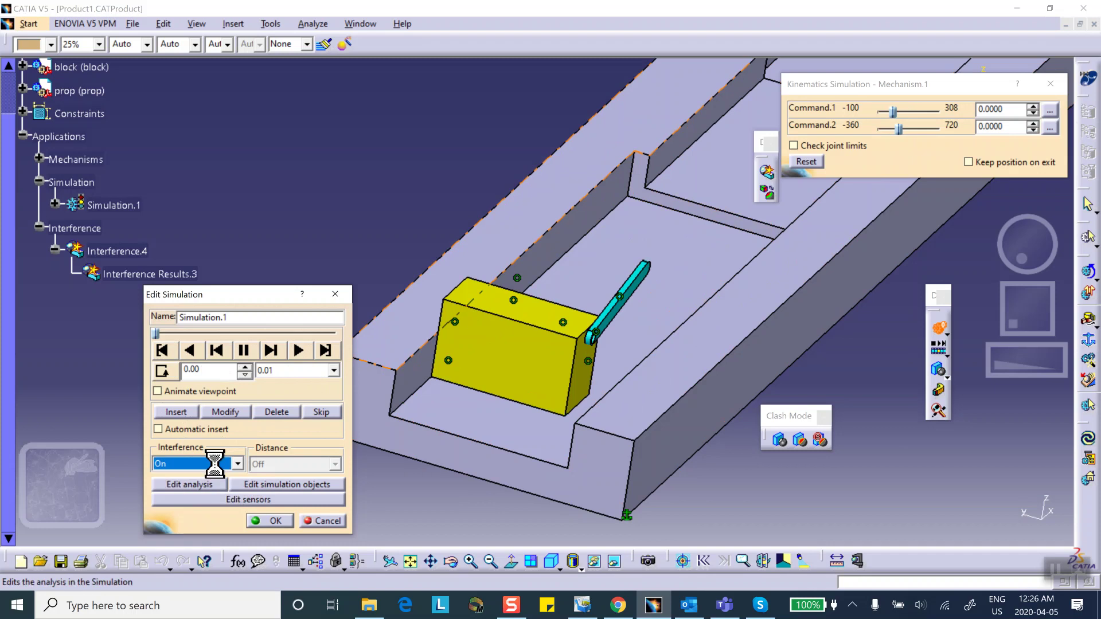
click(334, 369)
click(300, 439)
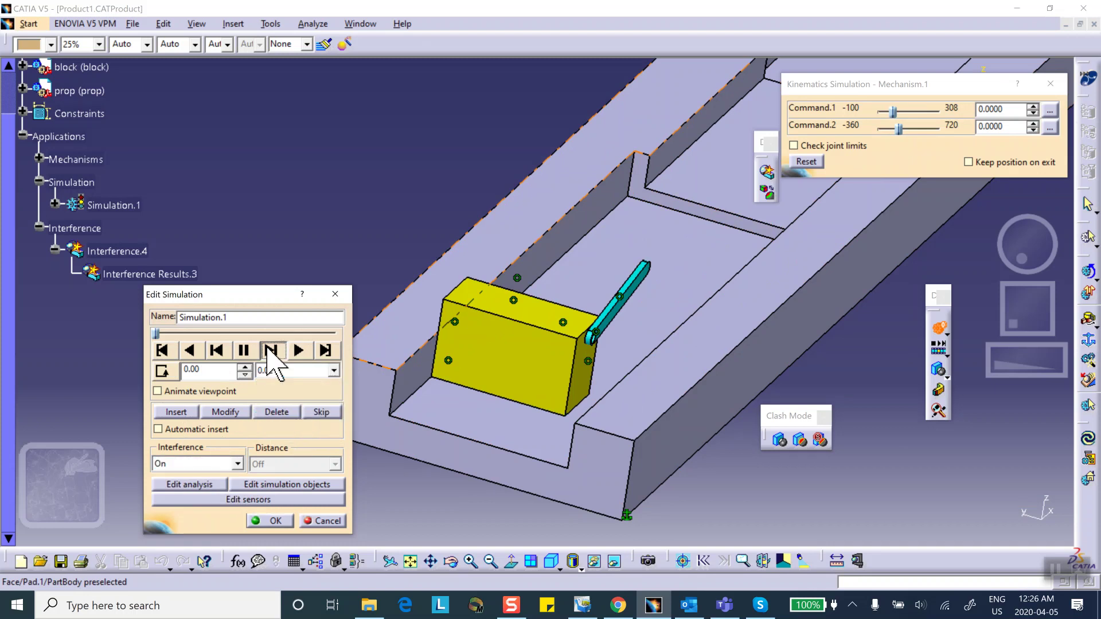
Advance the simulation in single 0.02 steps to 0.32, examine the highlighted clash between prop and base, and rewind
click(271, 350)
click(271, 350)
click(271, 350)
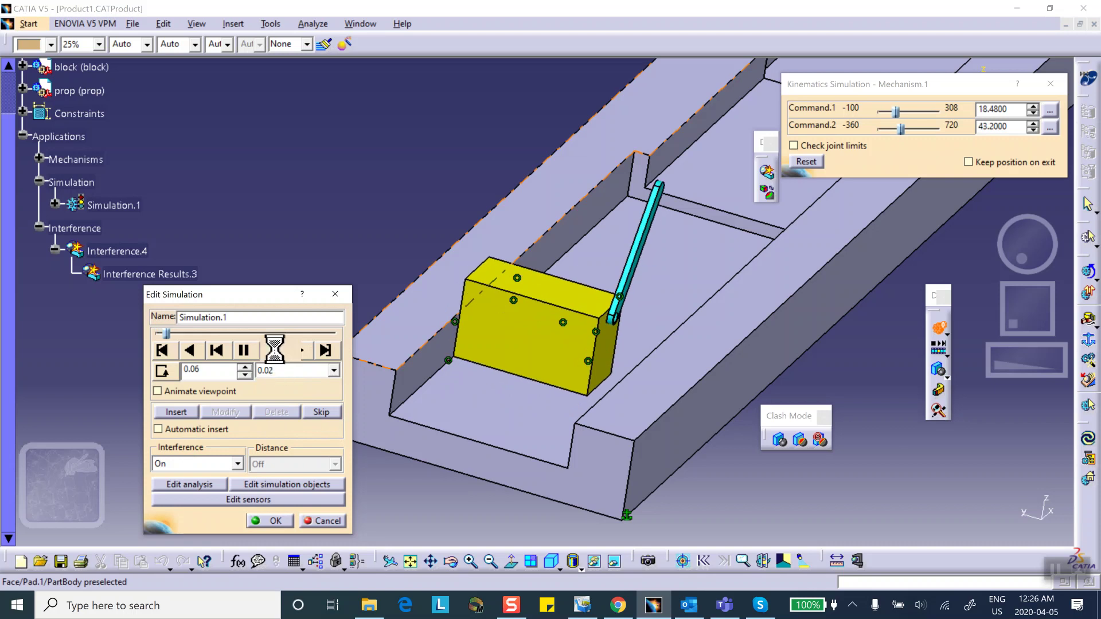
click(272, 350)
click(271, 350)
click(271, 350)
click(272, 350)
click(271, 350)
click(271, 350)
click(271, 351)
click(271, 351)
click(271, 350)
click(272, 351)
click(271, 350)
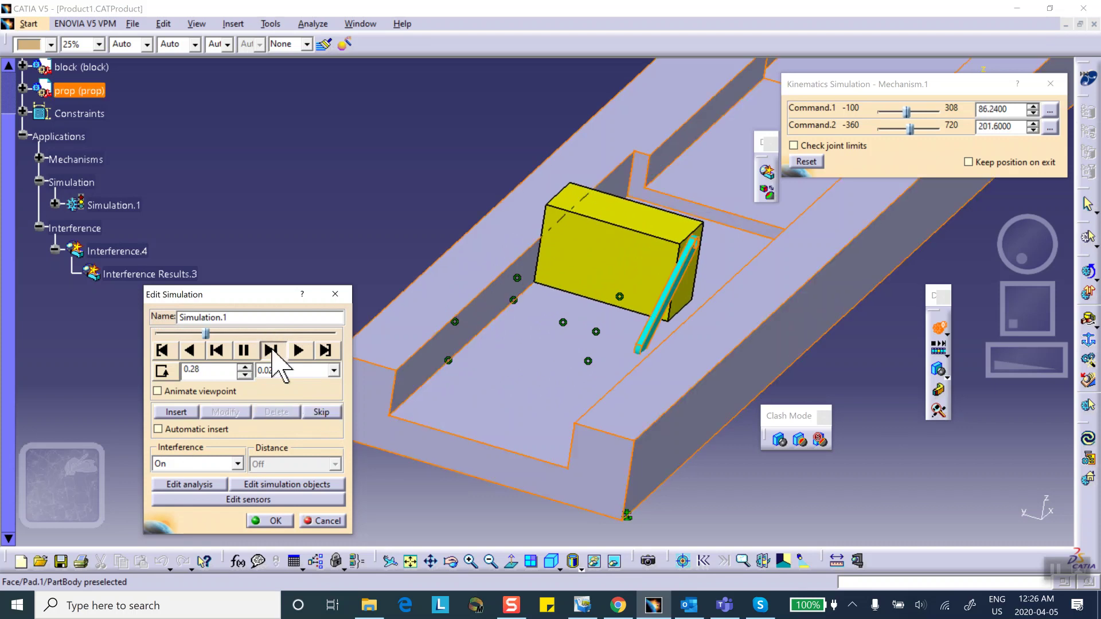
click(271, 350)
click(271, 350)
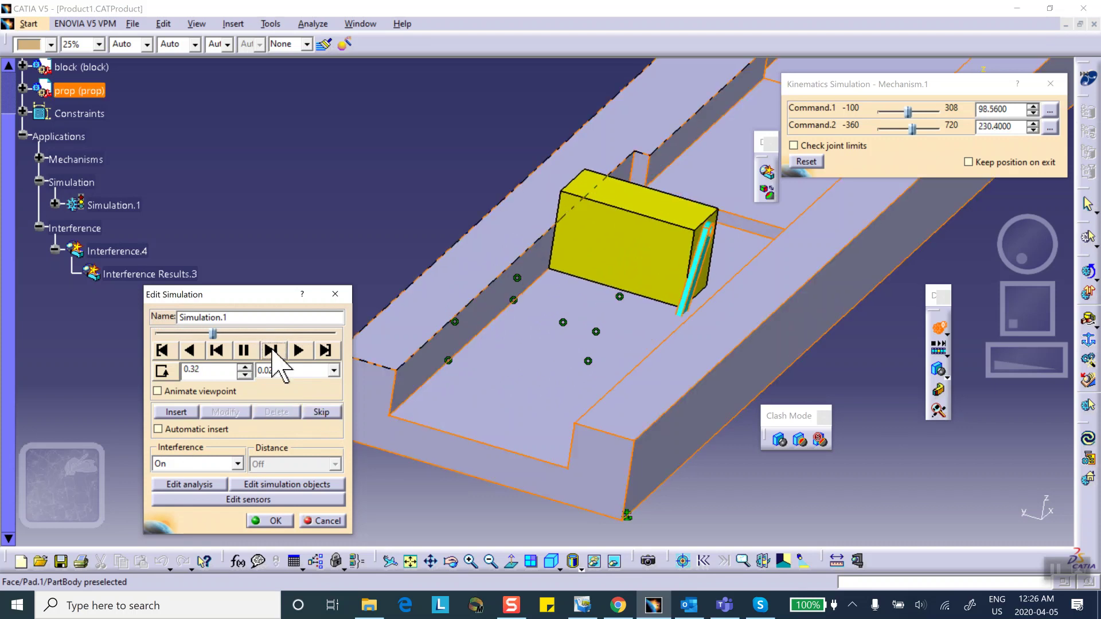
click(162, 350)
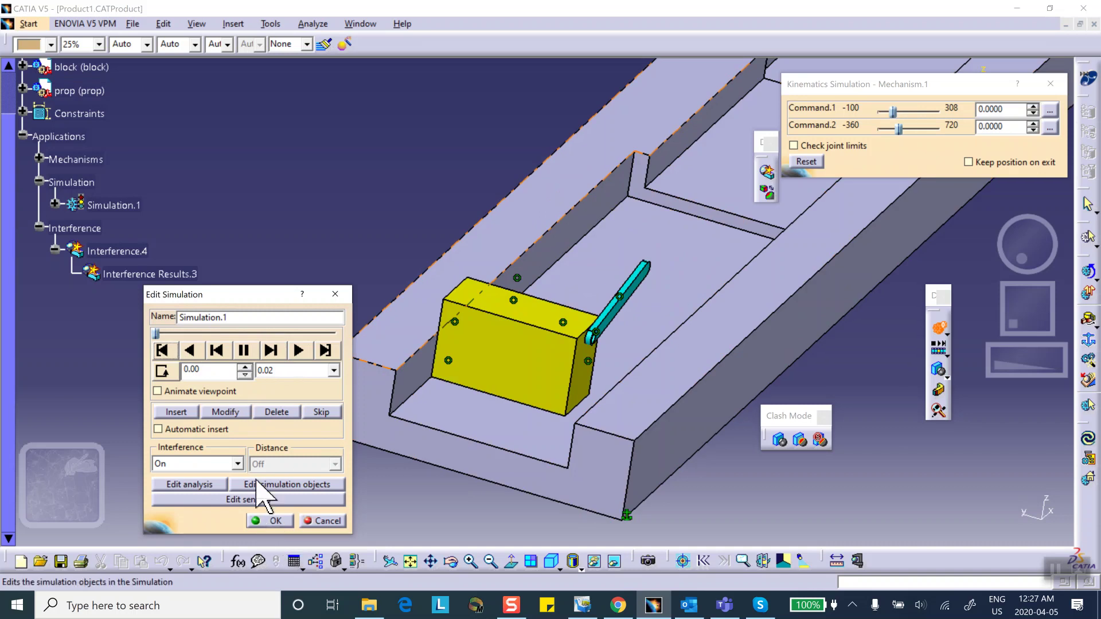
Set interference detection in Simulation.1 to Off and accept the simulation edits
click(238, 463)
click(224, 487)
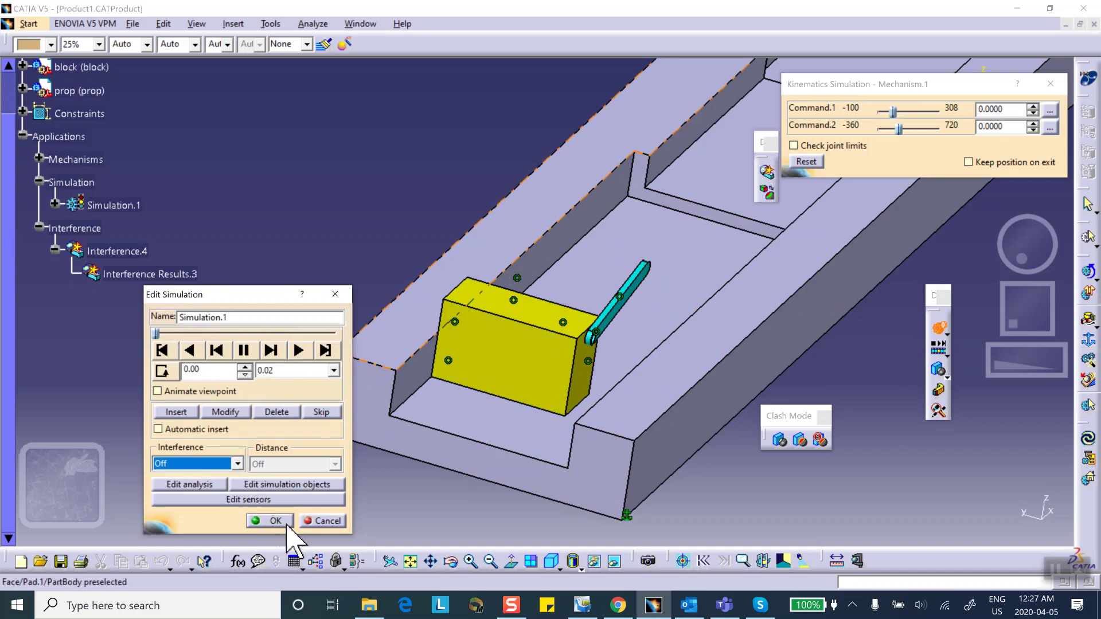
click(270, 520)
middle_drag(695, 337, 570, 299)
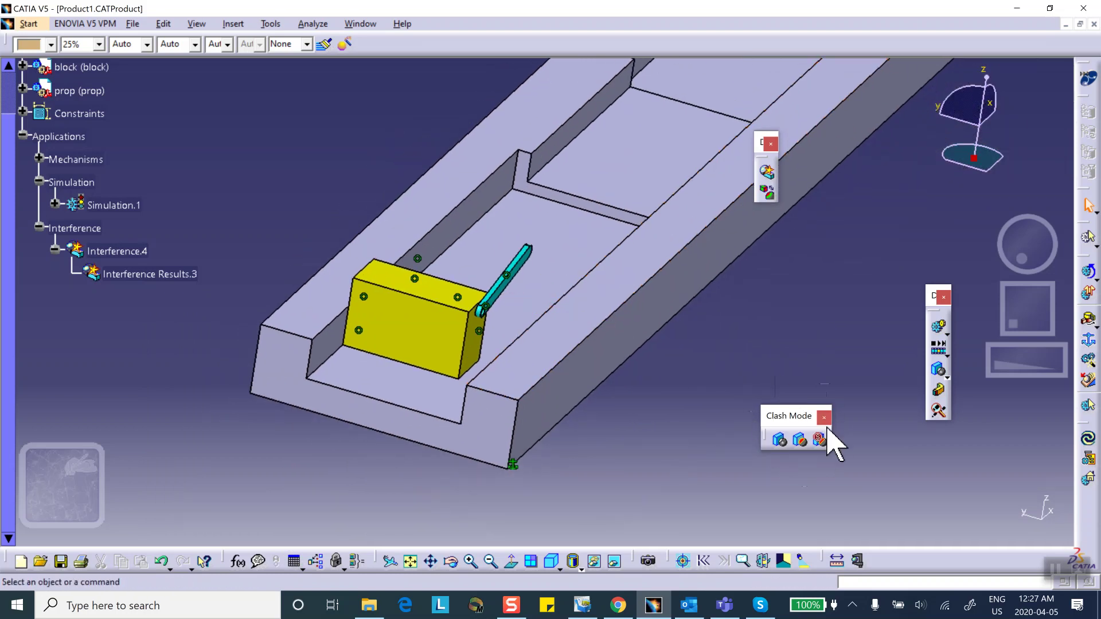
middle_drag(679, 348, 680, 322)
middle_drag(631, 388, 580, 413)
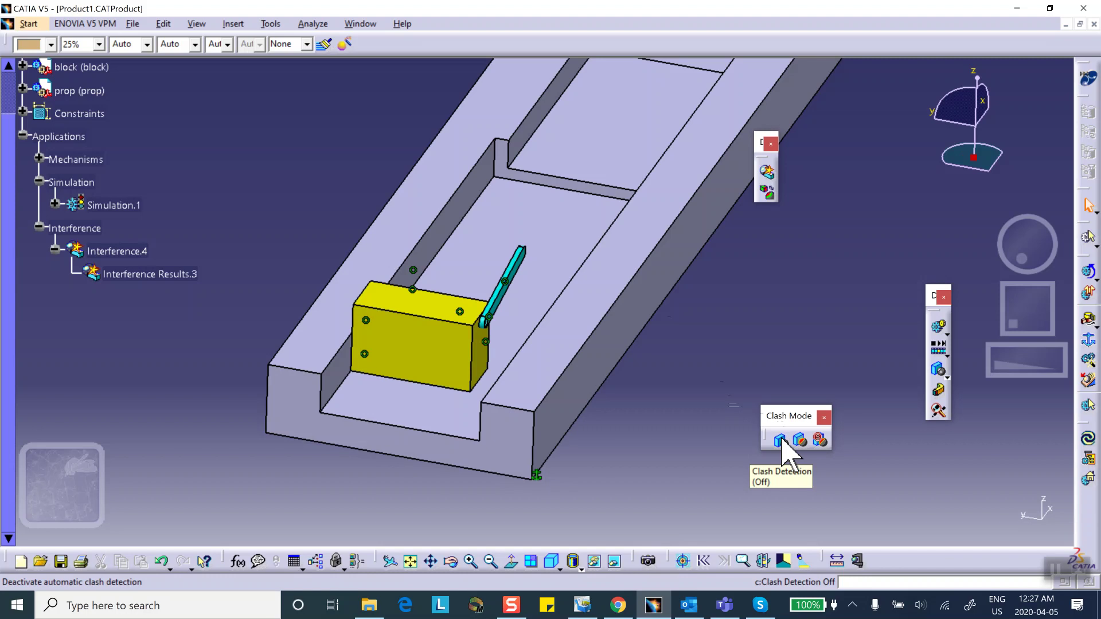
click(799, 439)
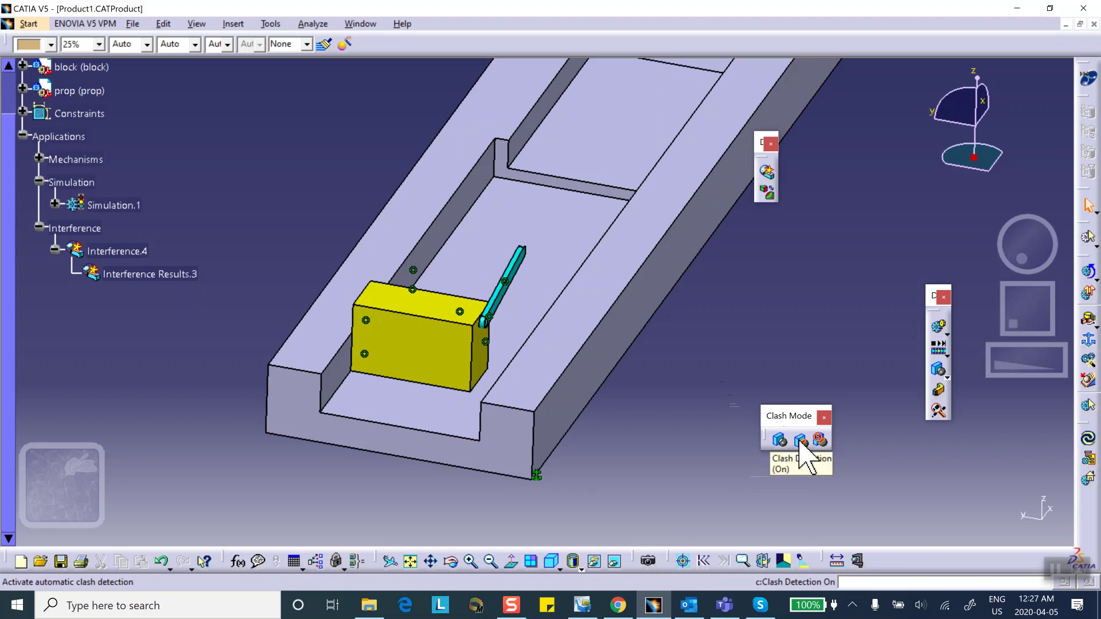
click(817, 440)
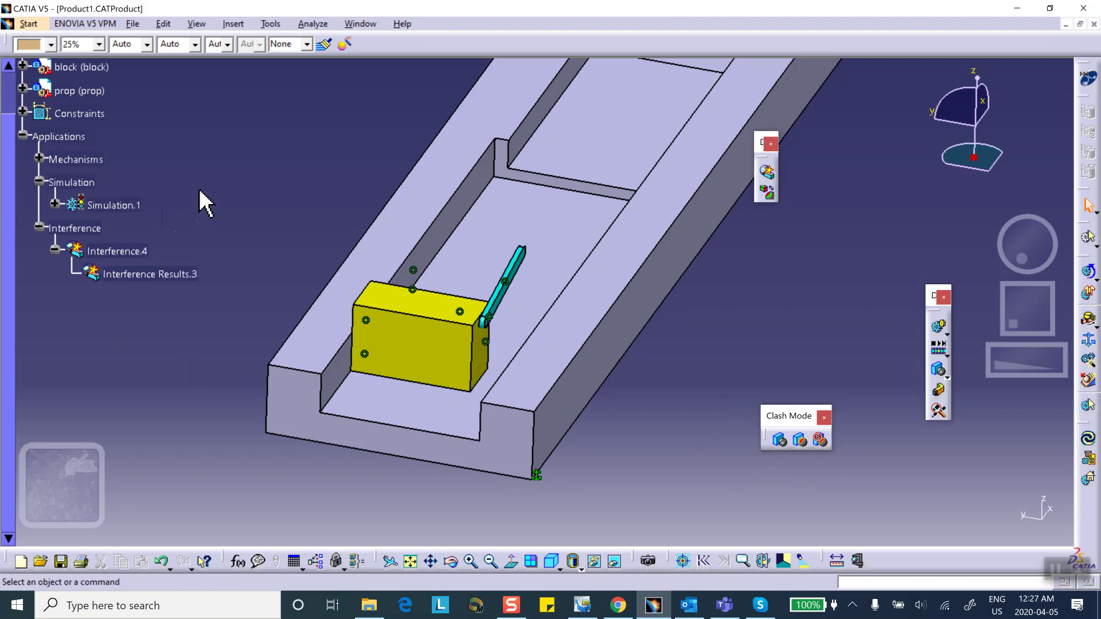
Reopen Simulation.1 for editing and switch the automatic clash detection mode to On
click(55, 205)
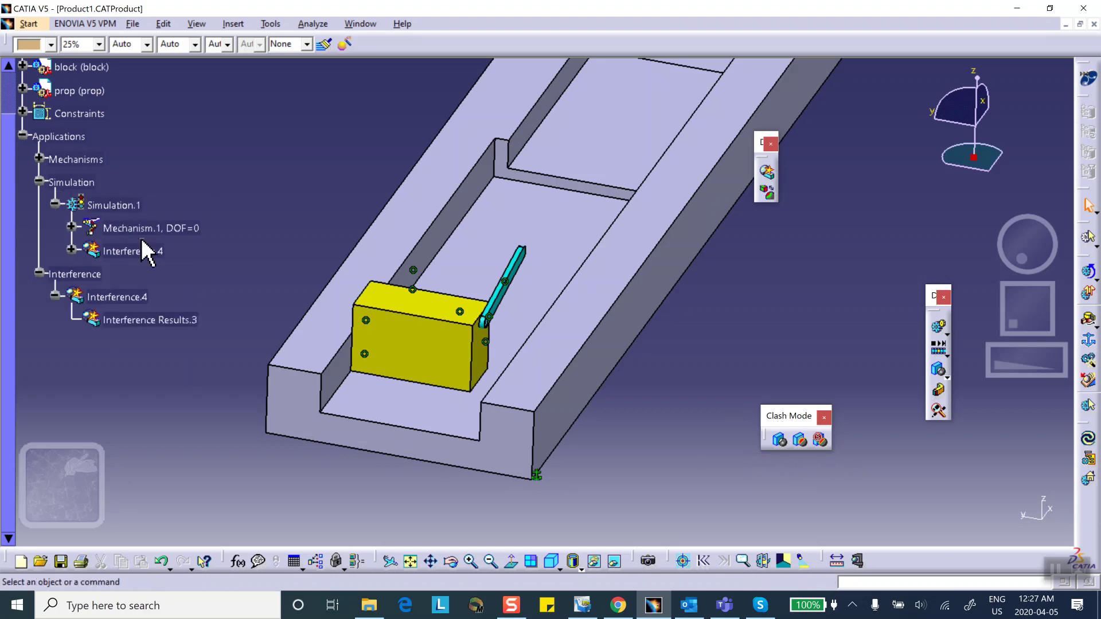
double_click(135, 206)
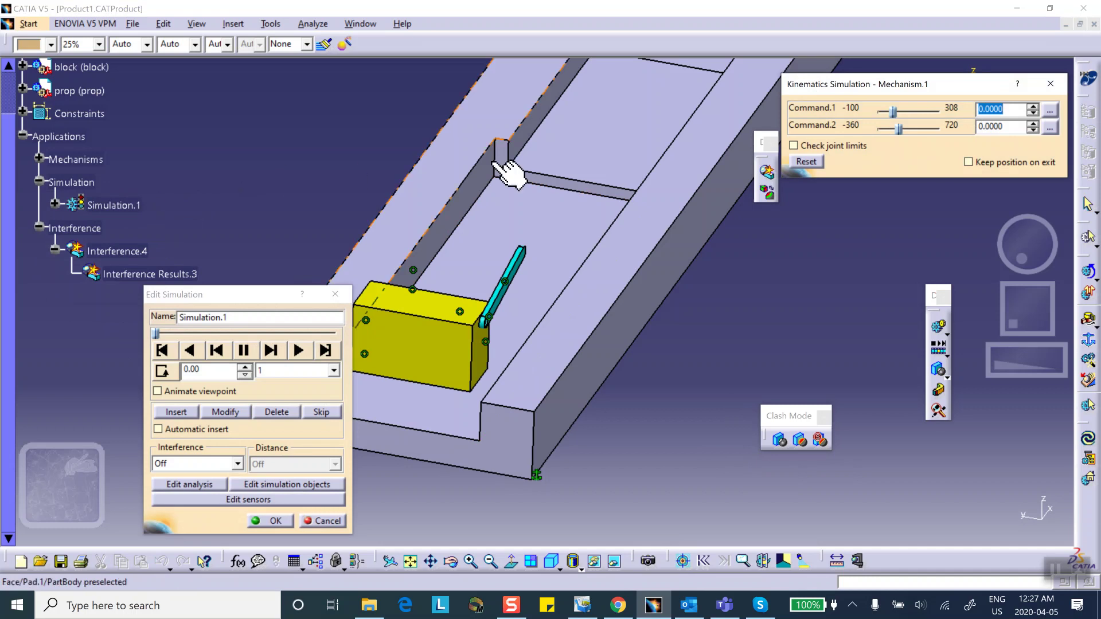
middle_drag(563, 187, 668, 189)
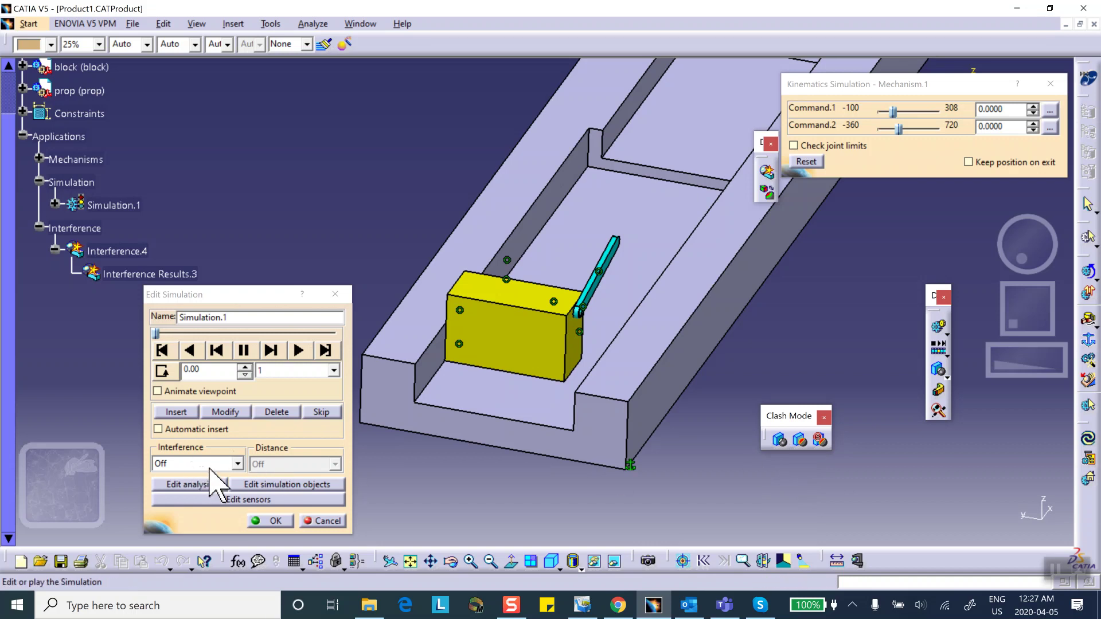
click(801, 441)
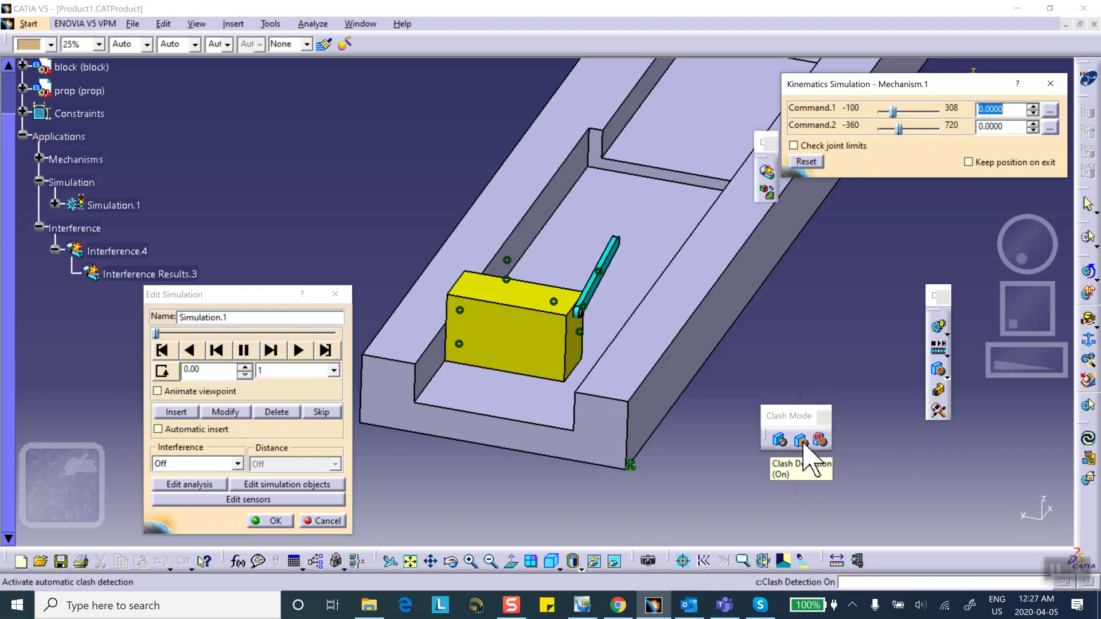
Set the interpolation step to 0.01, play the simulation forward to the end and rewind it
click(335, 370)
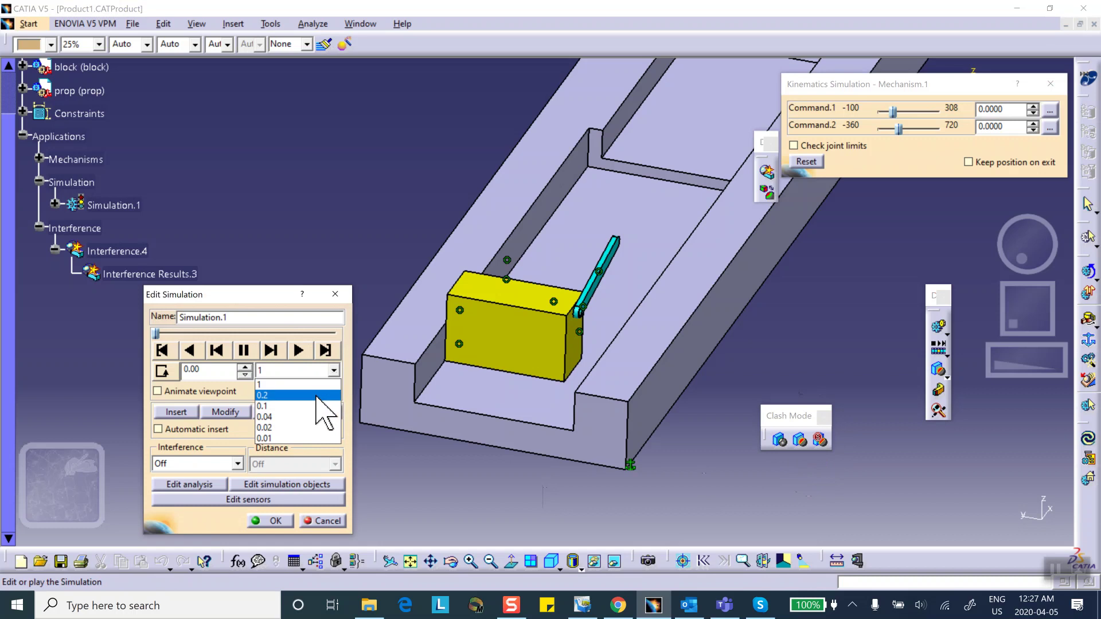
click(298, 436)
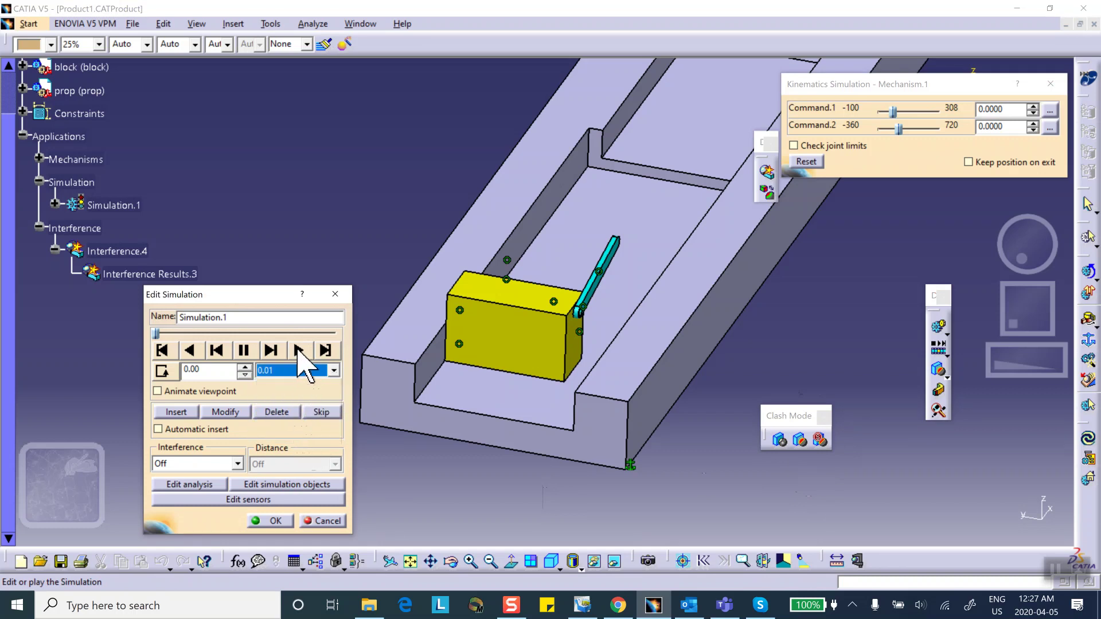
click(298, 350)
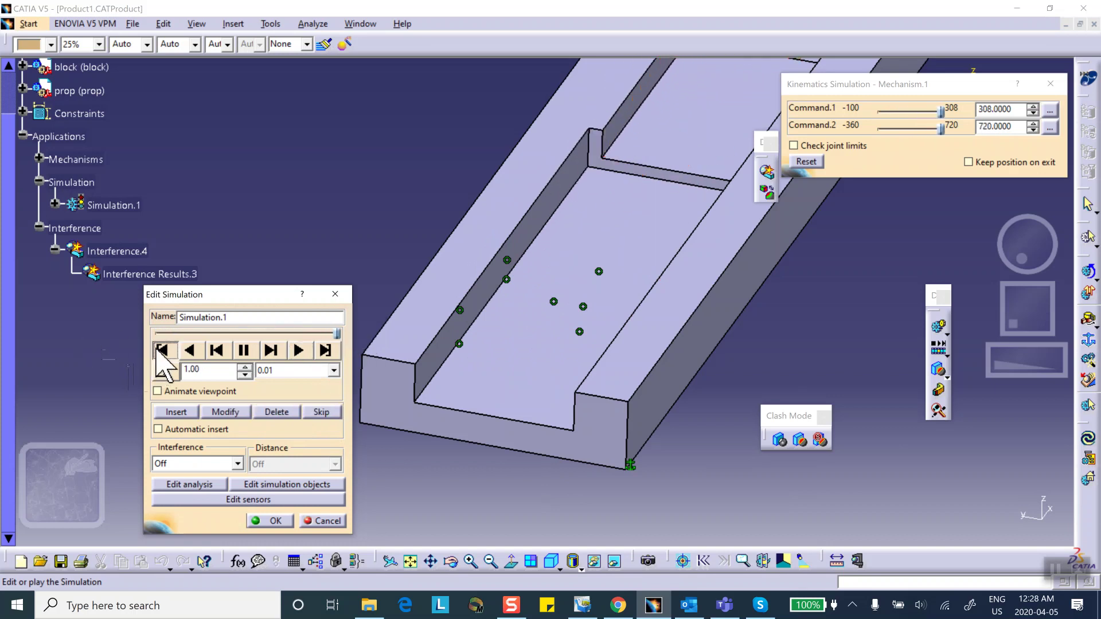
click(160, 350)
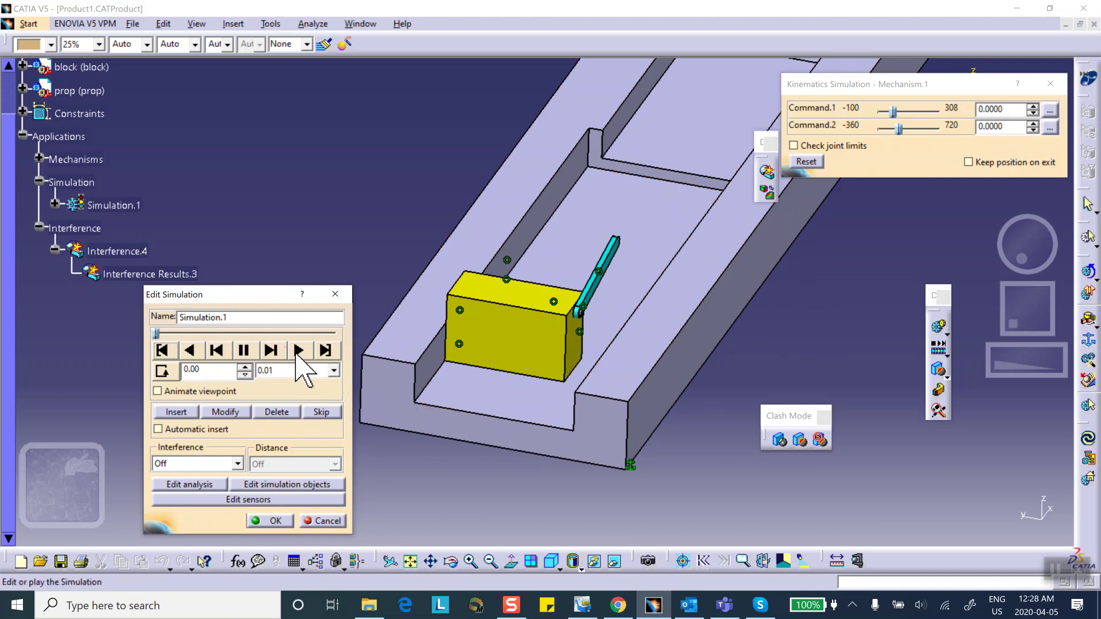
Set the interpolation step to 0.02 and advance step by step to 0.30, examining the prop's lower end against the base
click(334, 371)
click(281, 393)
click(271, 351)
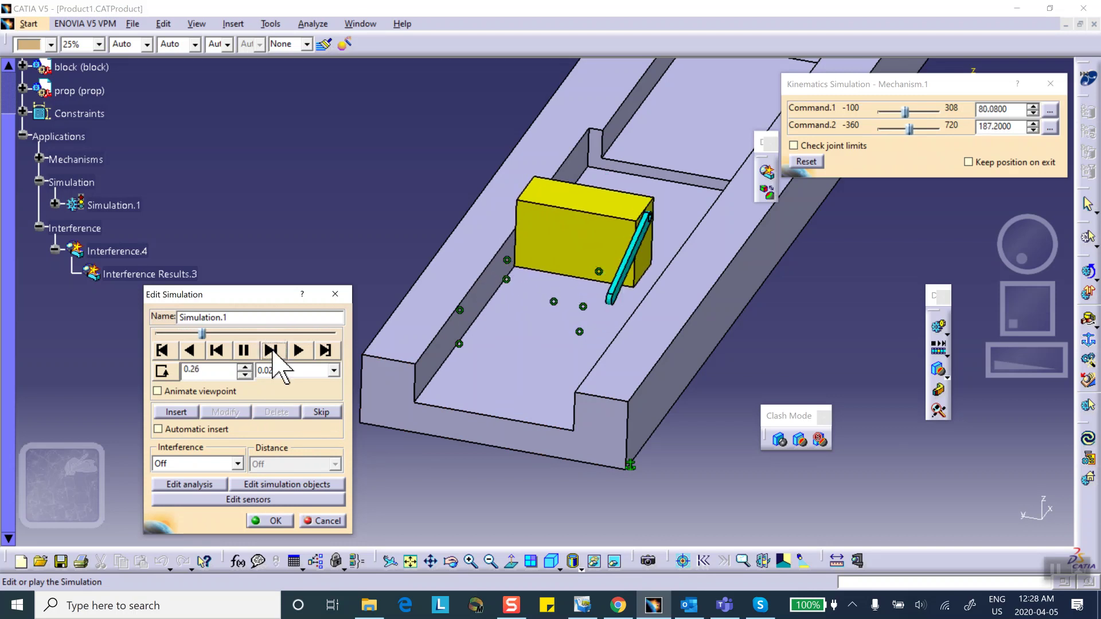
middle_drag(550, 367, 658, 373)
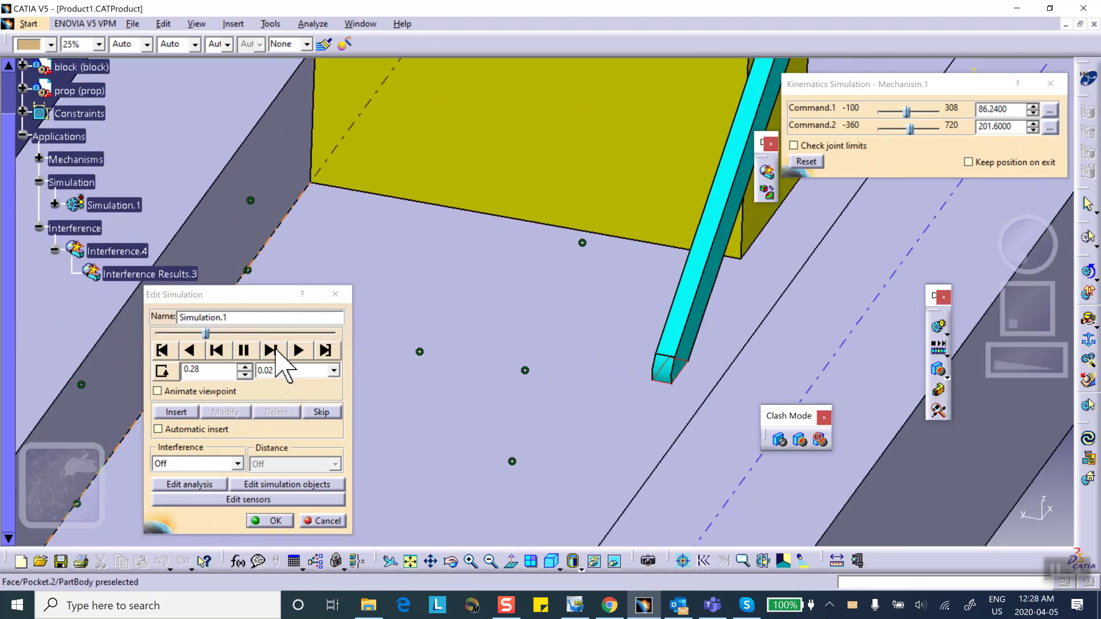
click(271, 350)
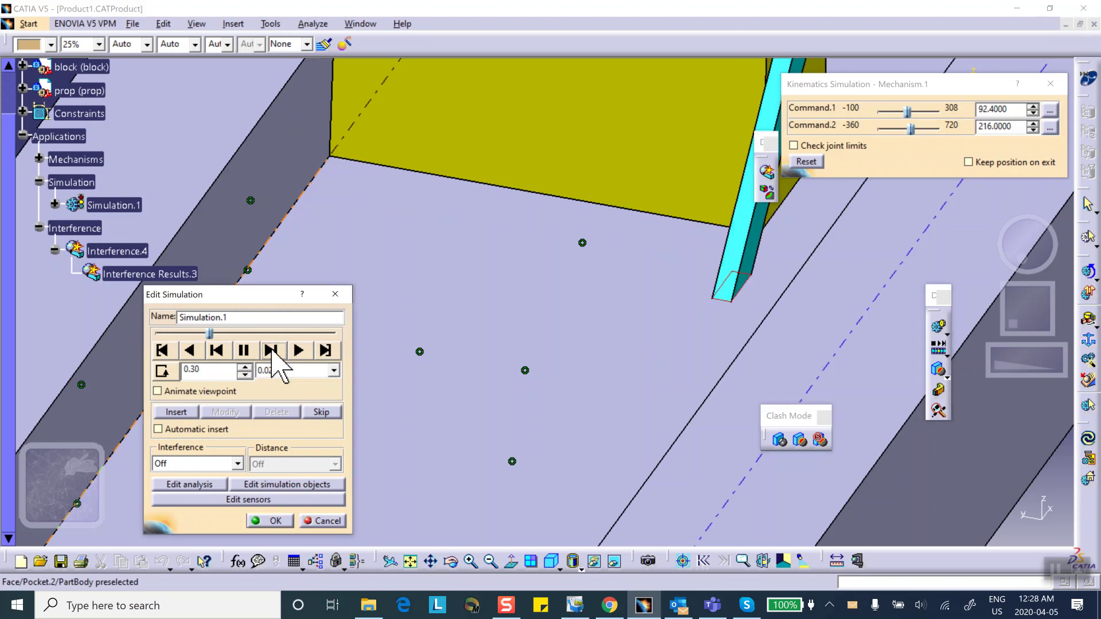
Advance the simulation in single 0.02 steps from 0.30 to 0.48, watching for clash outlines between block and base
middle_drag(602, 277, 590, 404)
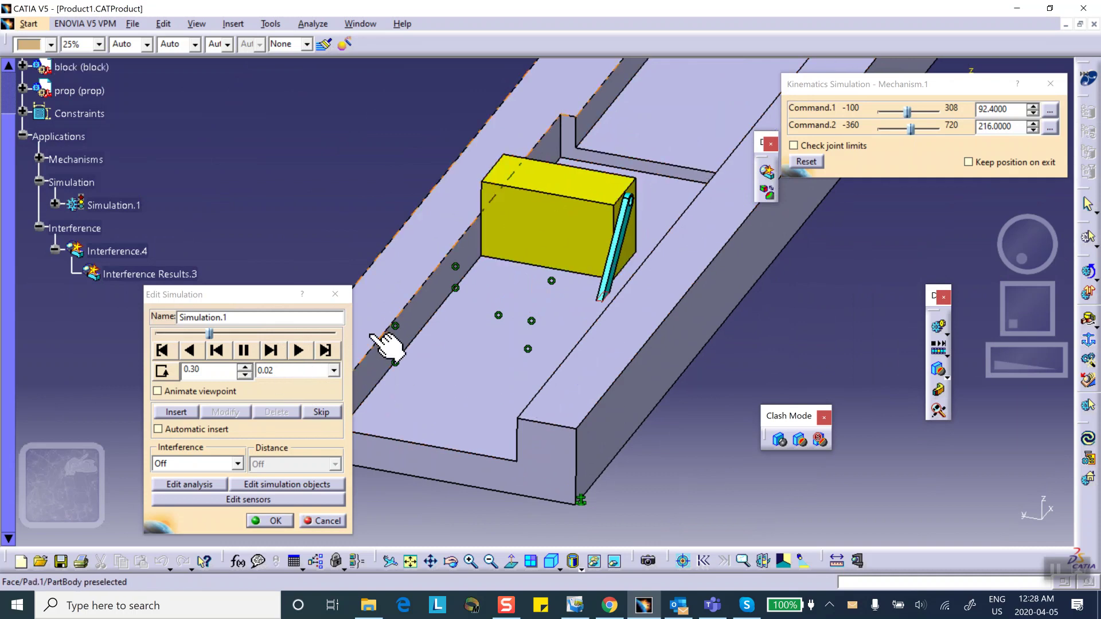
click(271, 351)
click(270, 350)
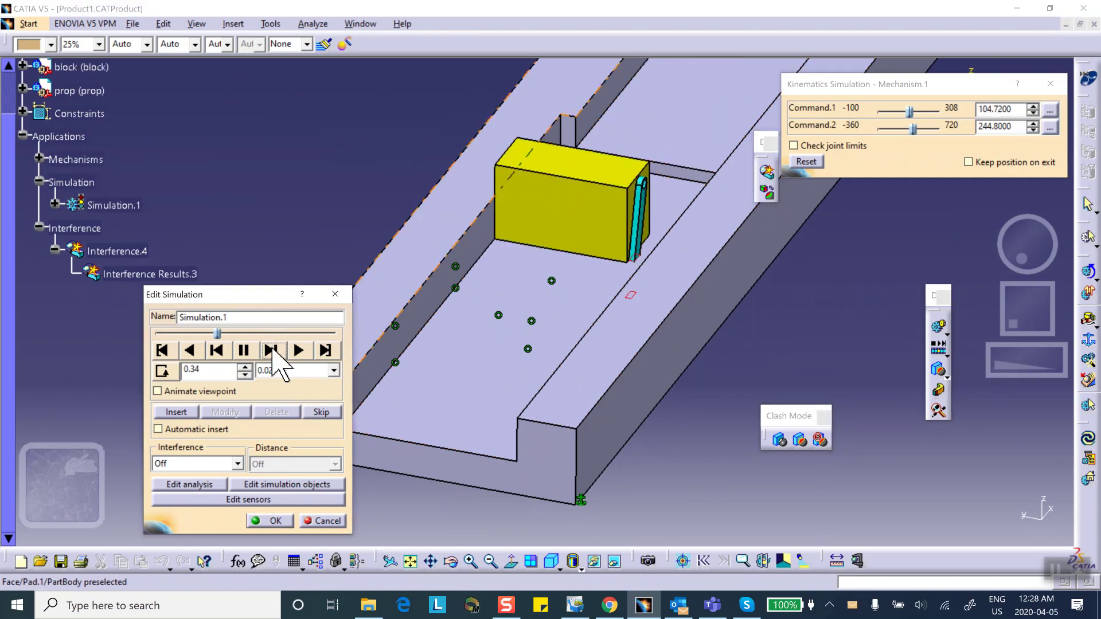
click(272, 350)
click(271, 350)
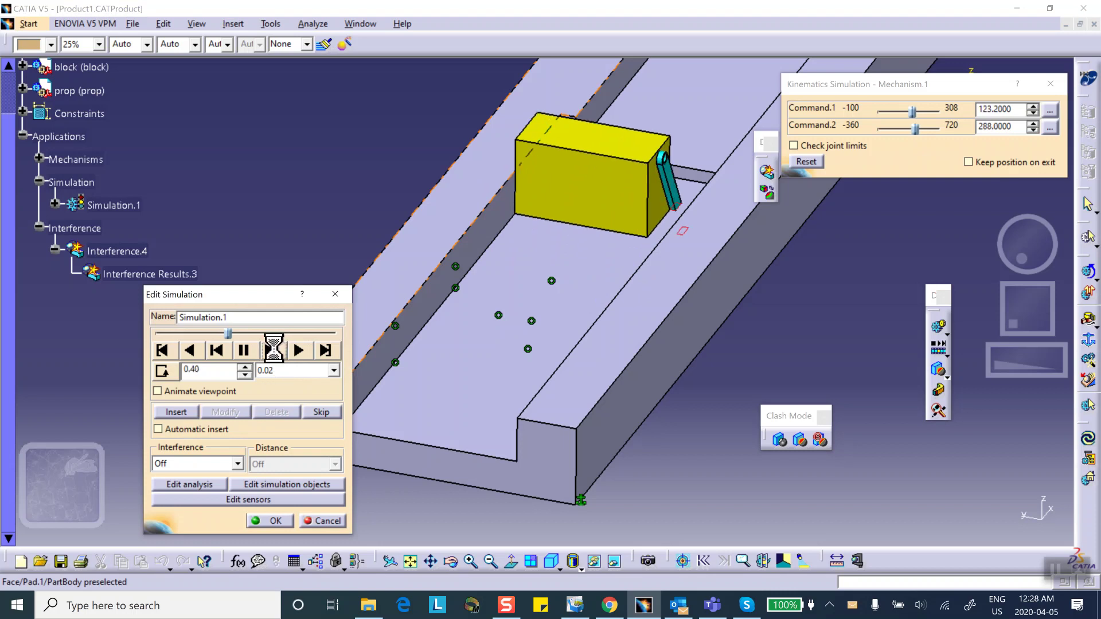
click(273, 350)
click(274, 349)
click(273, 350)
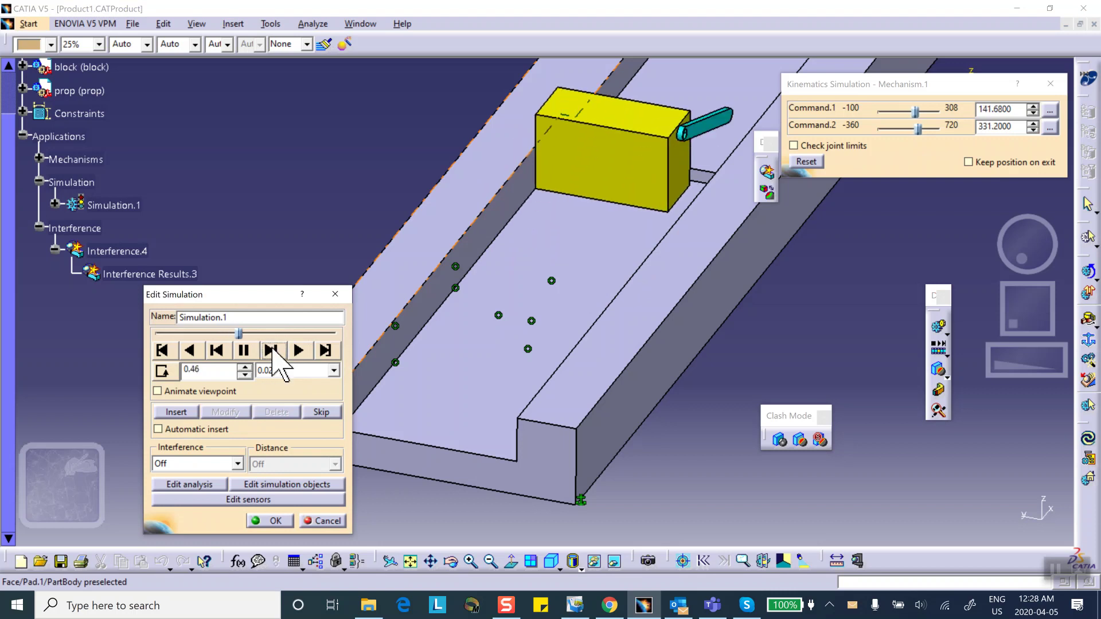
click(273, 350)
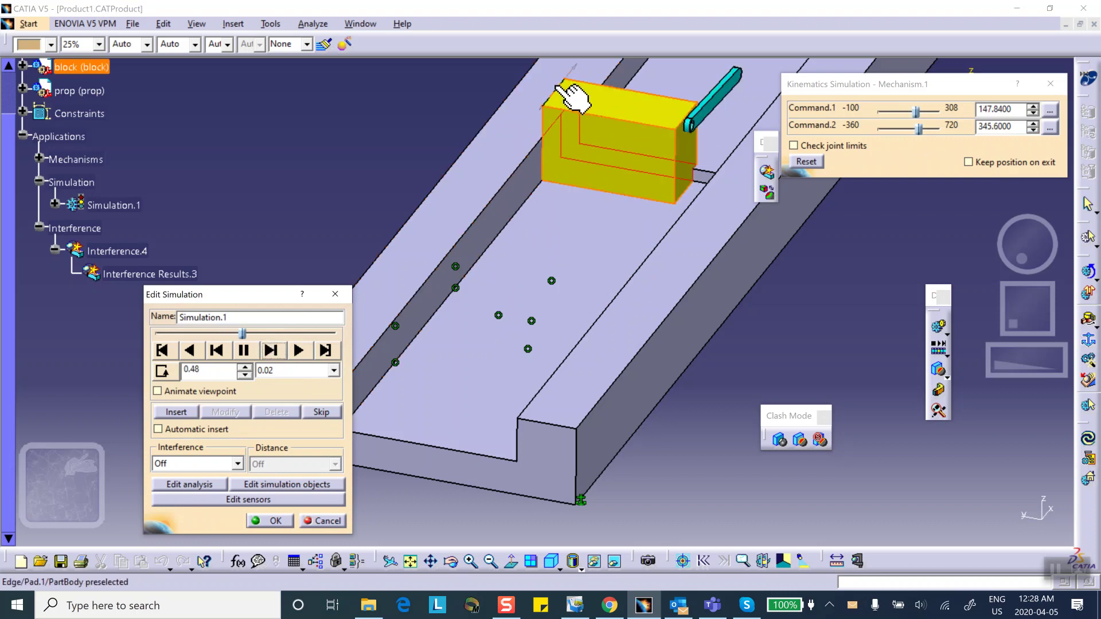
Advance the simulation in single 0.02 steps from 0.48 to 0.80, following the block through the base's step, and rewind
middle_drag(642, 189, 464, 350)
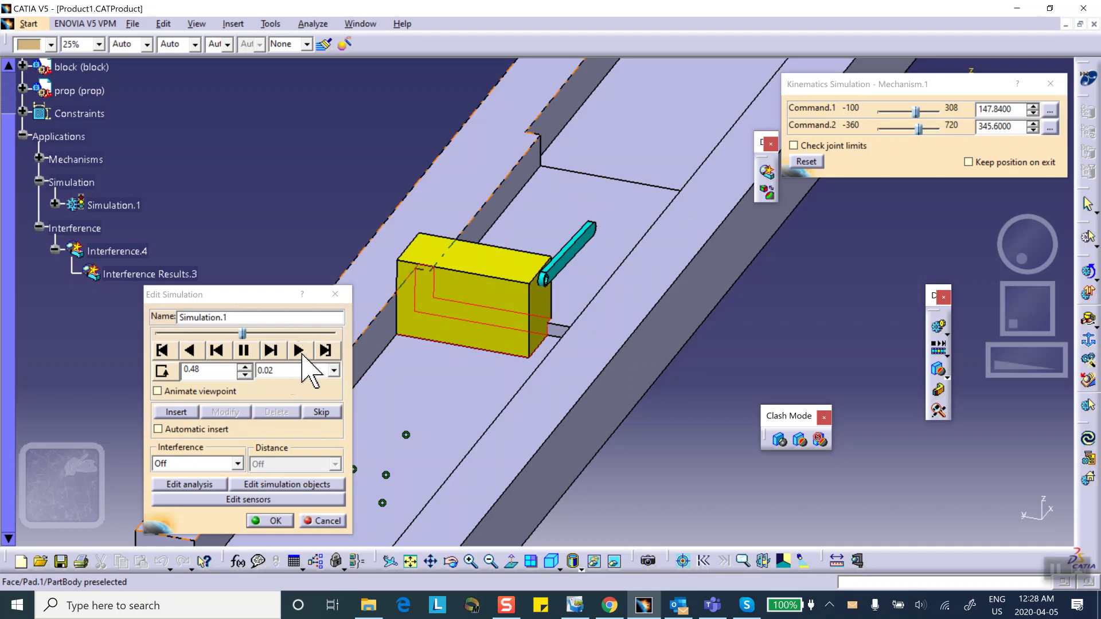
click(275, 352)
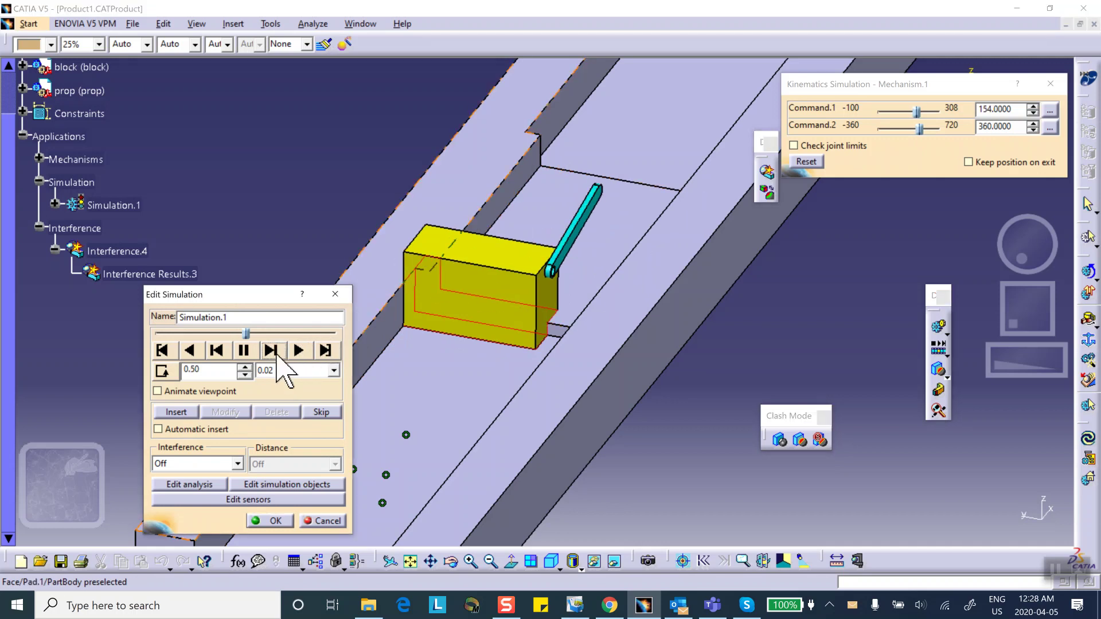
click(275, 352)
click(275, 352)
click(274, 353)
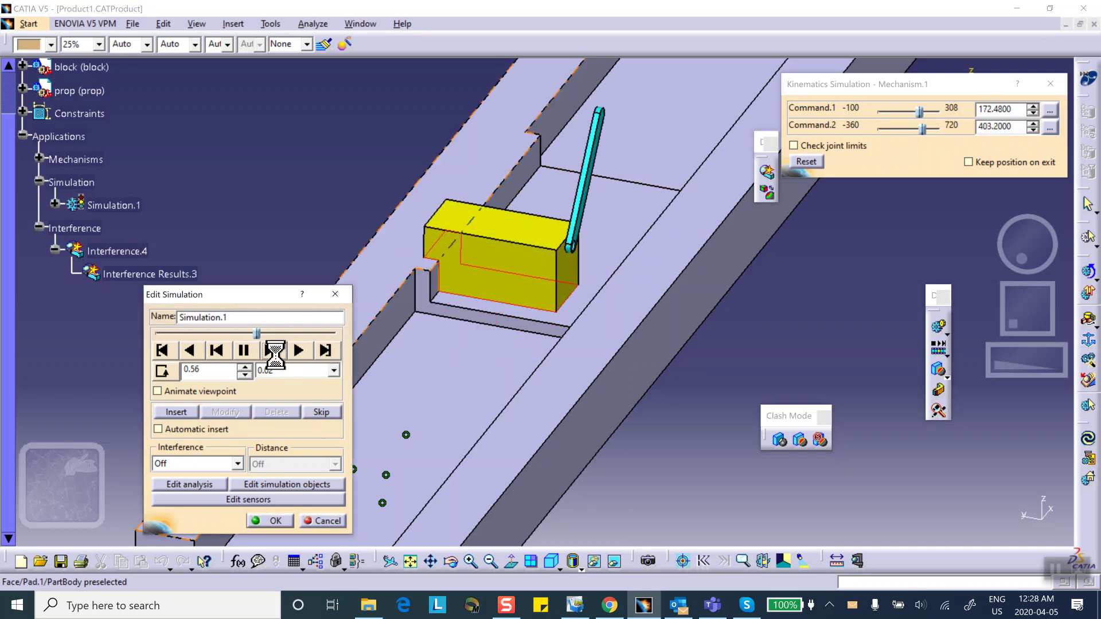
click(274, 352)
click(274, 352)
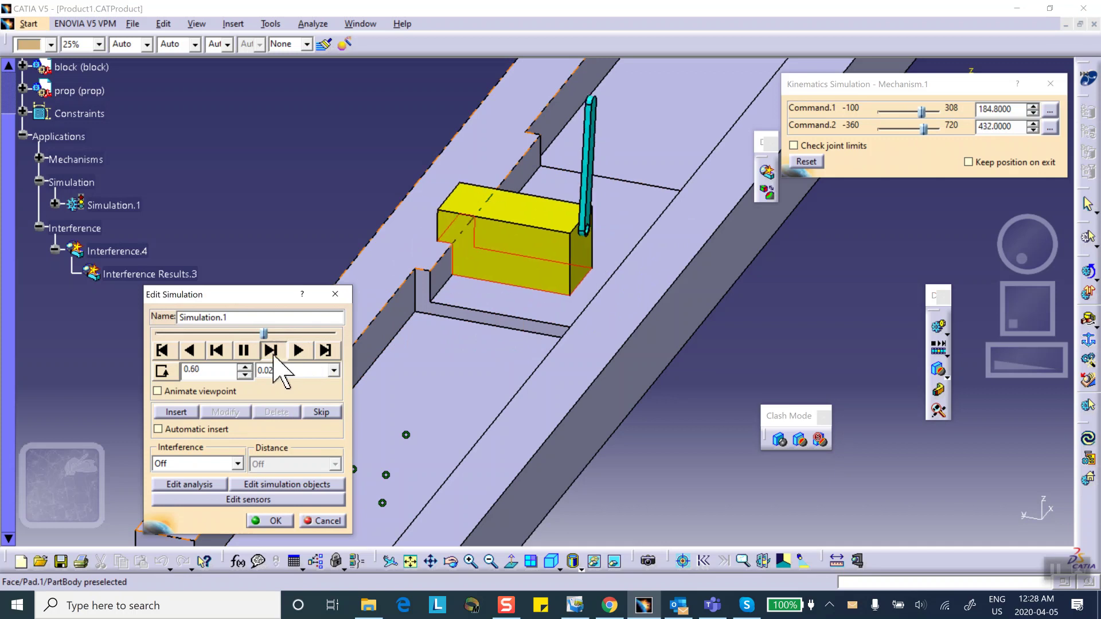
click(274, 352)
click(274, 353)
click(274, 351)
click(274, 352)
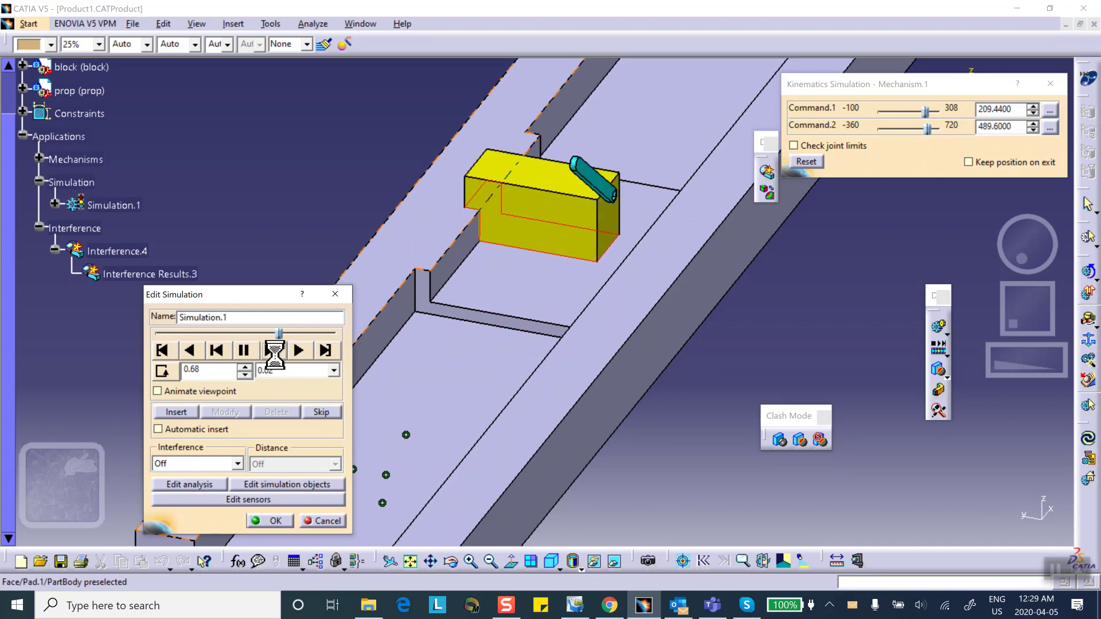
click(274, 352)
click(274, 352)
click(274, 352)
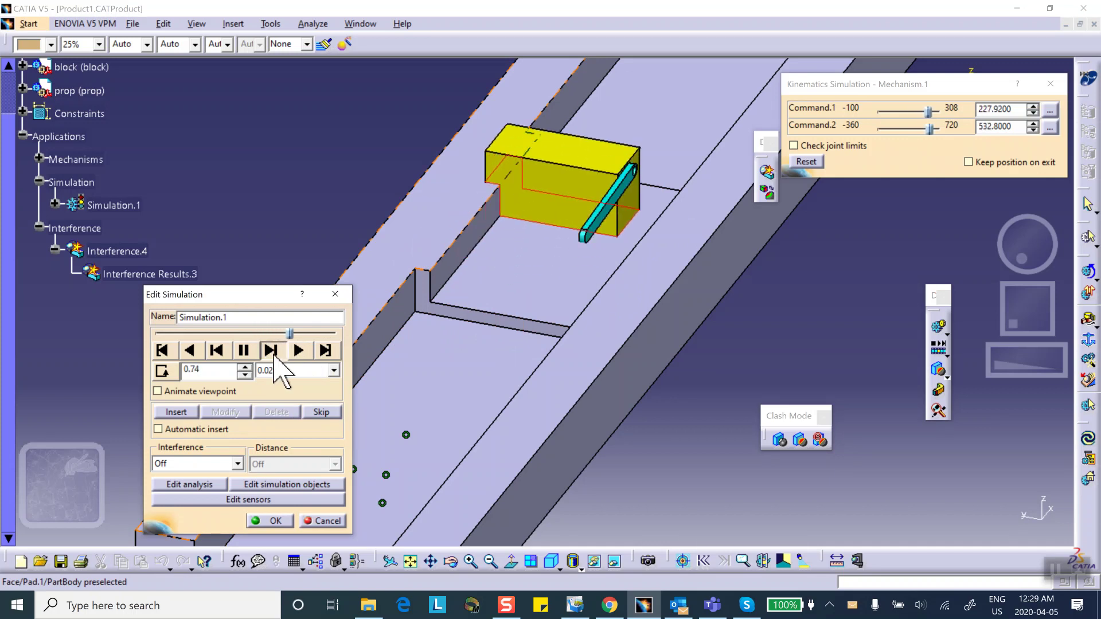
click(274, 352)
click(274, 352)
click(274, 353)
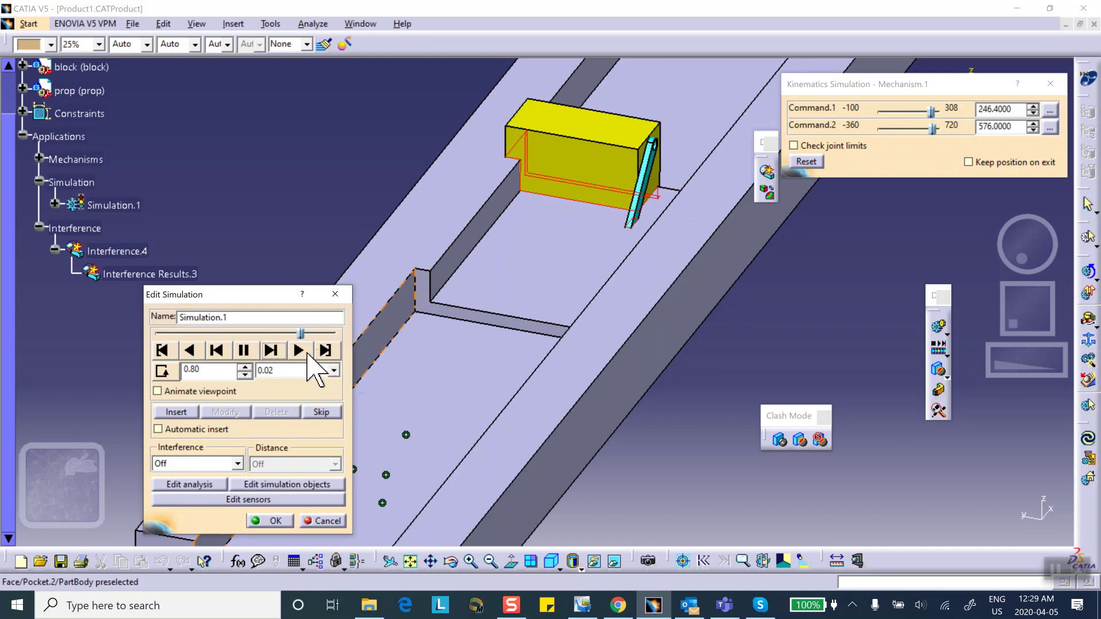
click(162, 350)
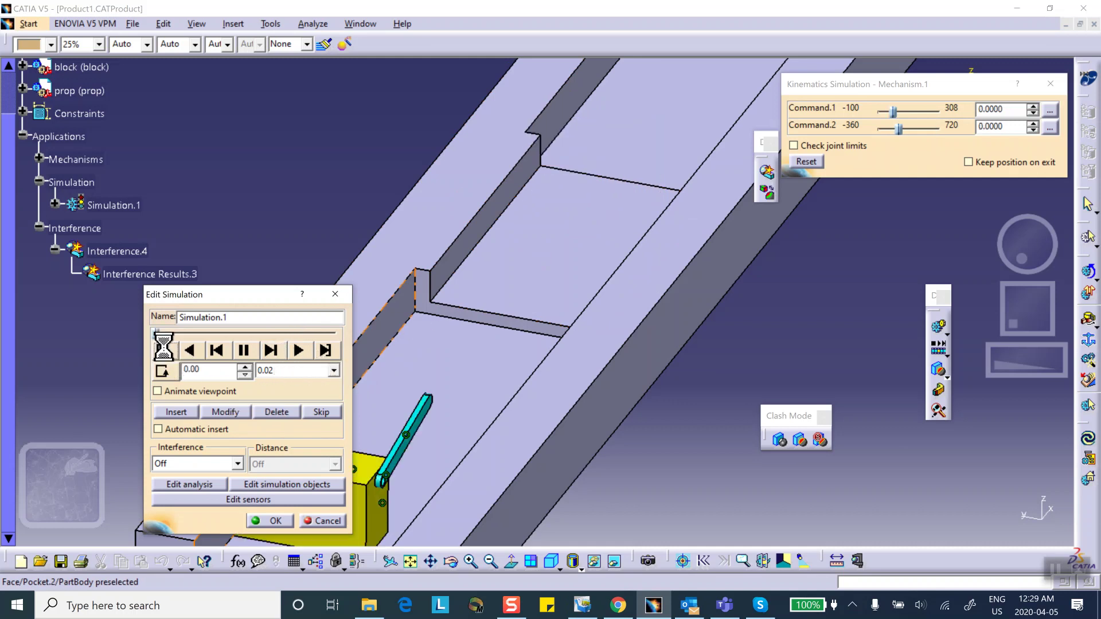
Switch the automatic clash detection mode to Stop and play the simulation forward until it halts at a clash
click(820, 440)
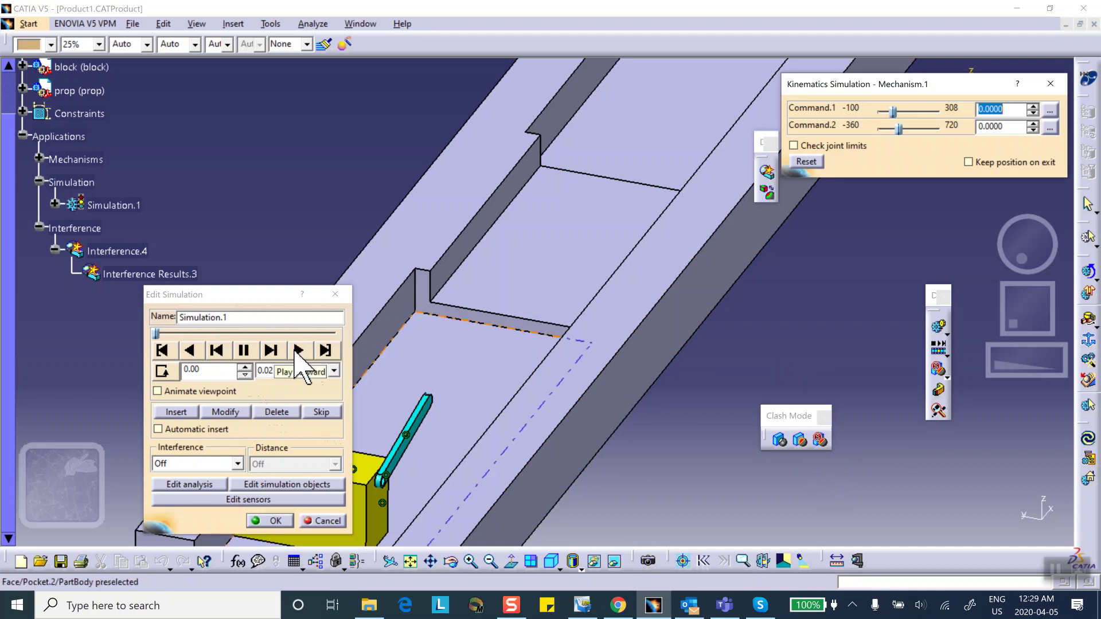
click(298, 351)
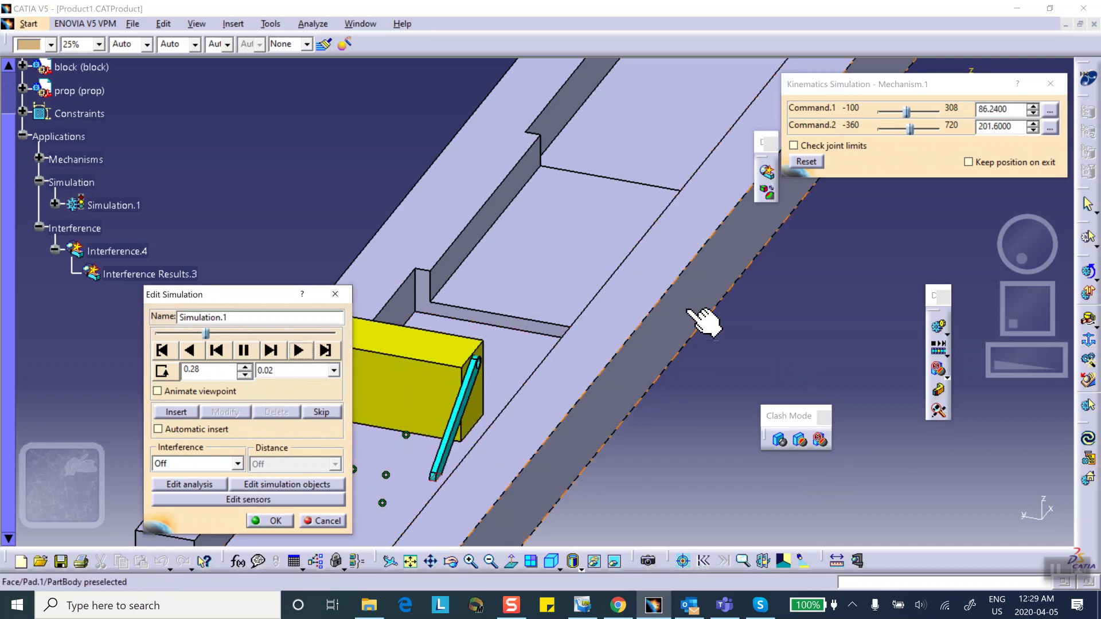